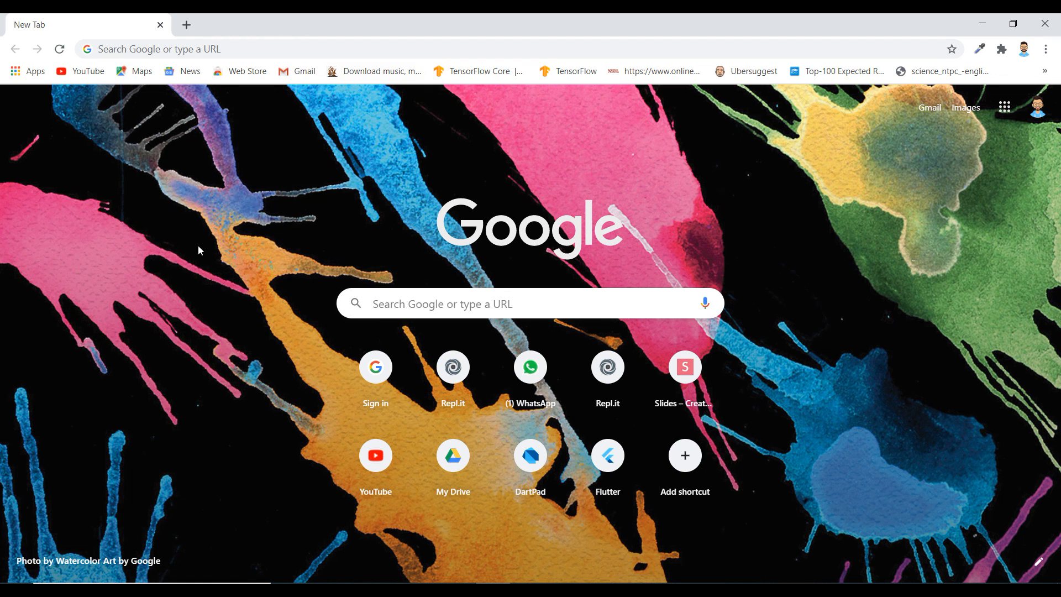
- Search the web for "vs code download" and open the official Visual Studio Code download page
click(268, 48)
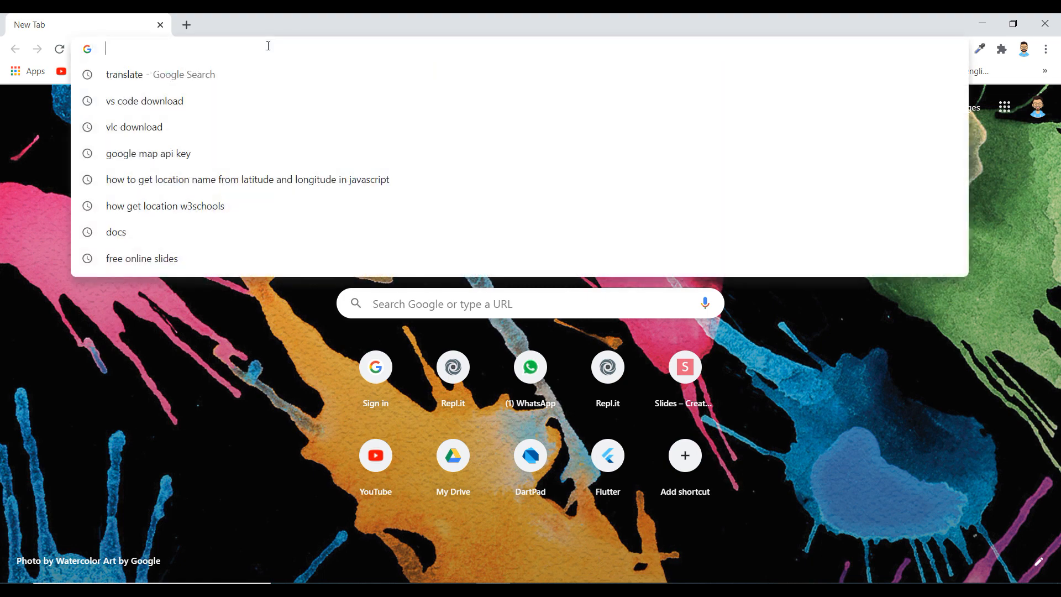
text(vs code)
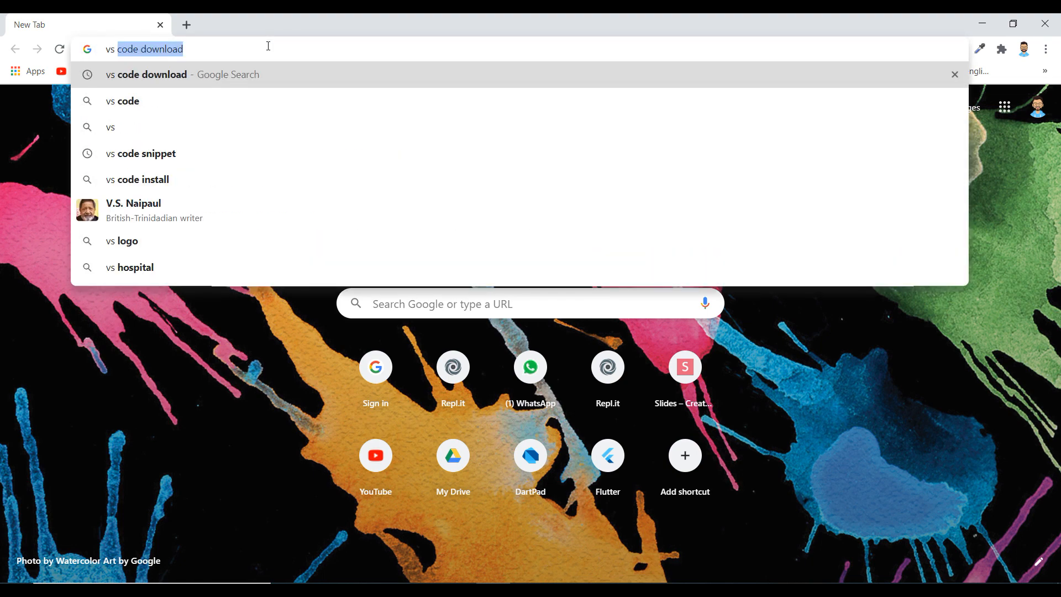
key(Right)
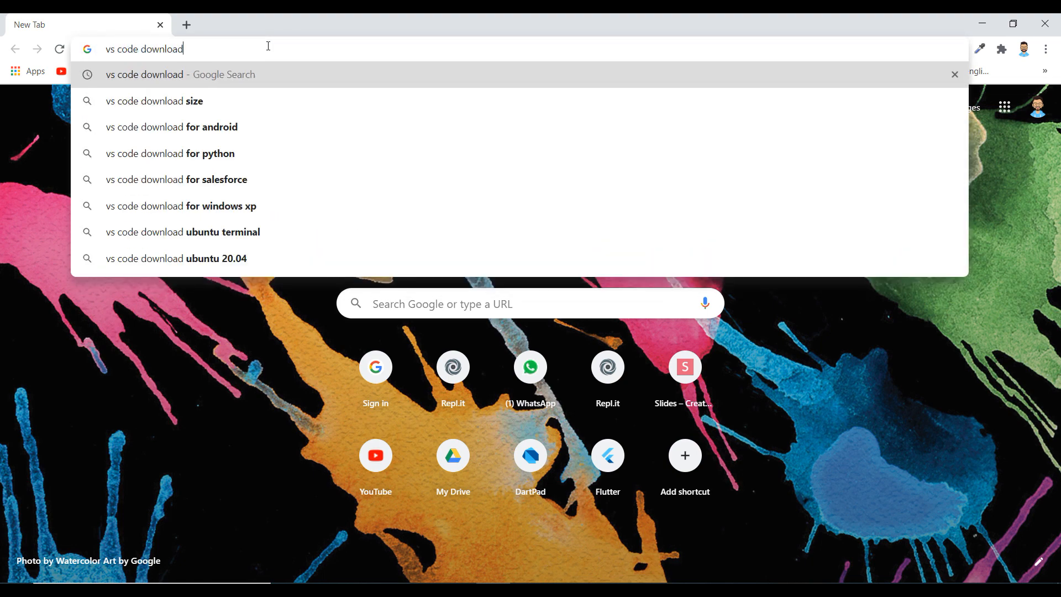
key(Return)
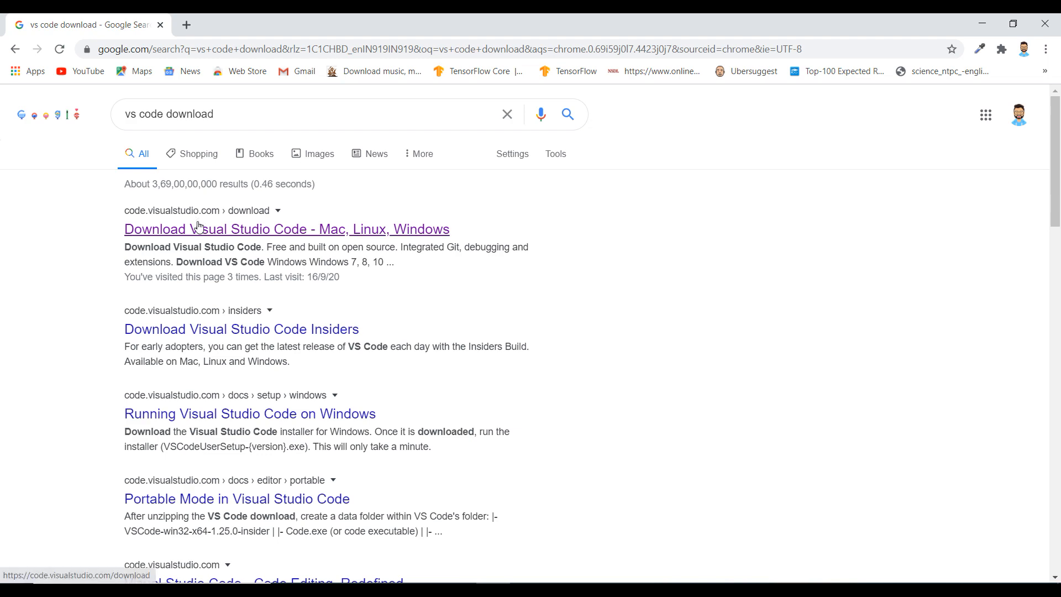
scroll(220, 234, up, 3)
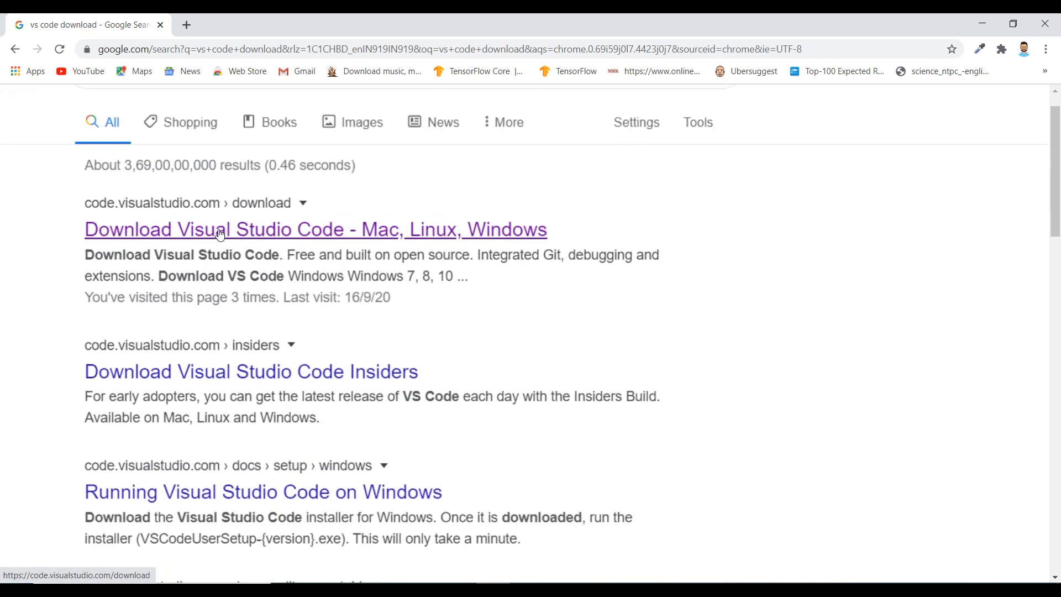
click(226, 232)
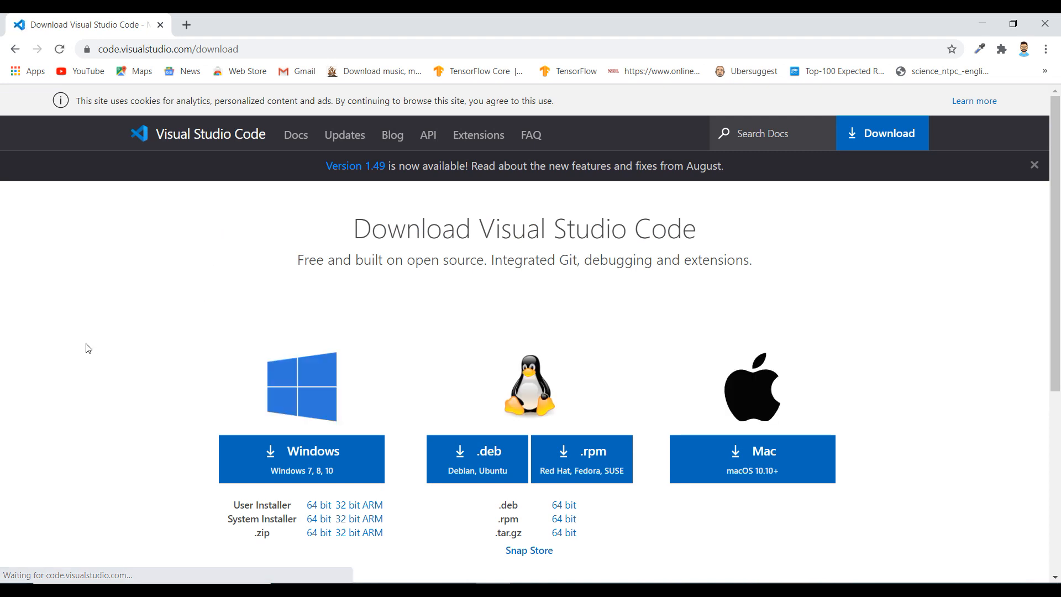
- Download the Visual Studio Code installer for Windows 7, 8, 10
scroll(101, 331, down, 1)
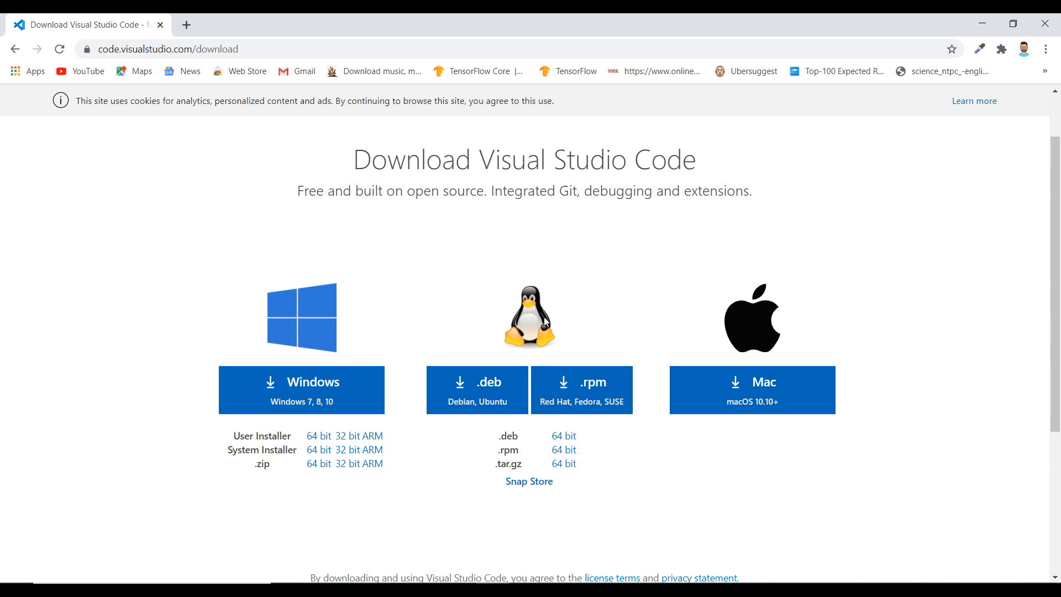
scroll(282, 363, down, 1)
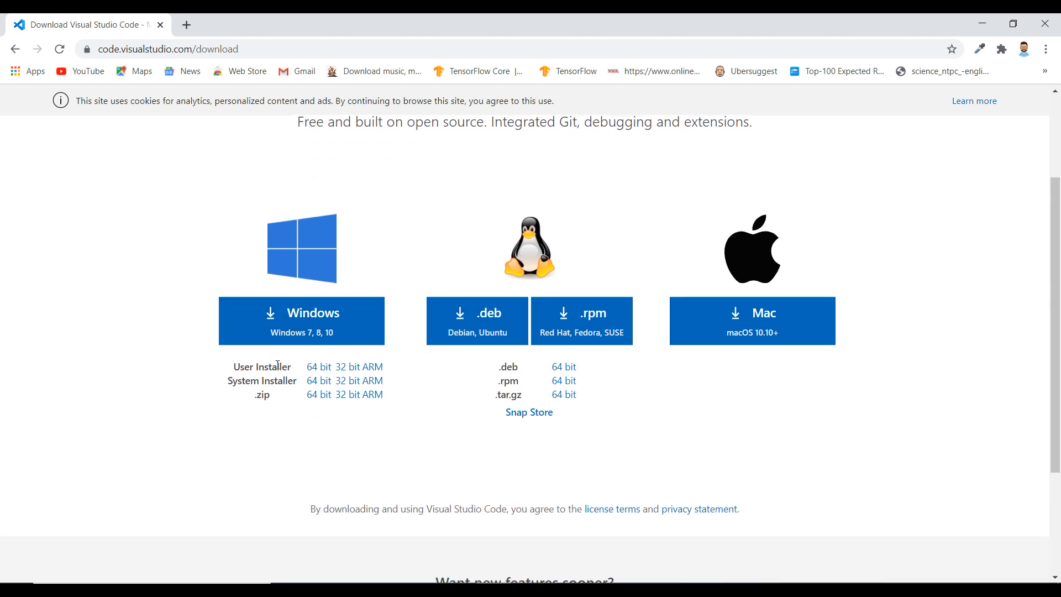
ctrl+scroll(298, 345, up, 5)
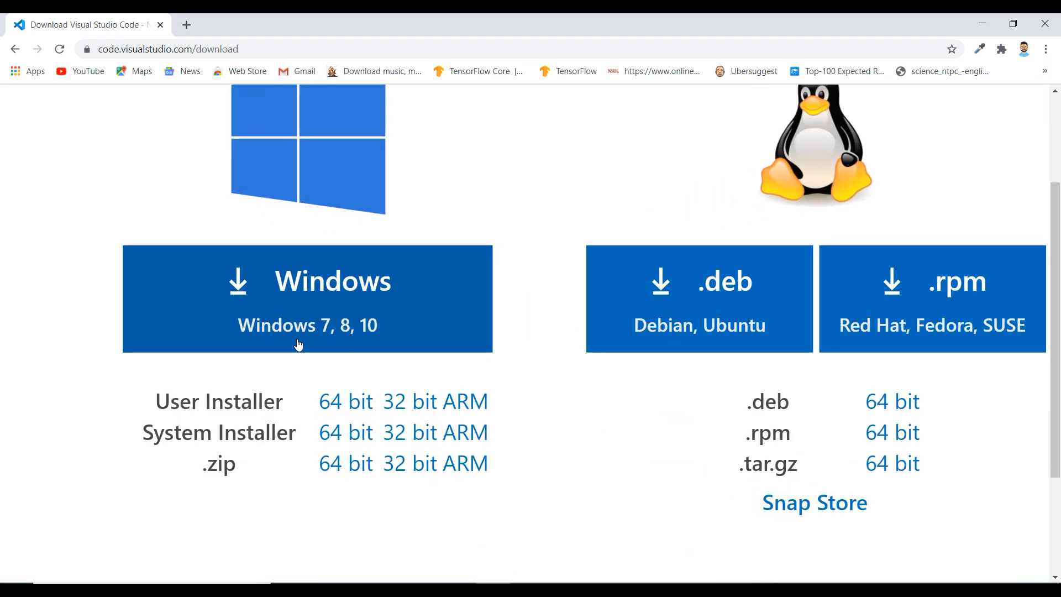
click(287, 284)
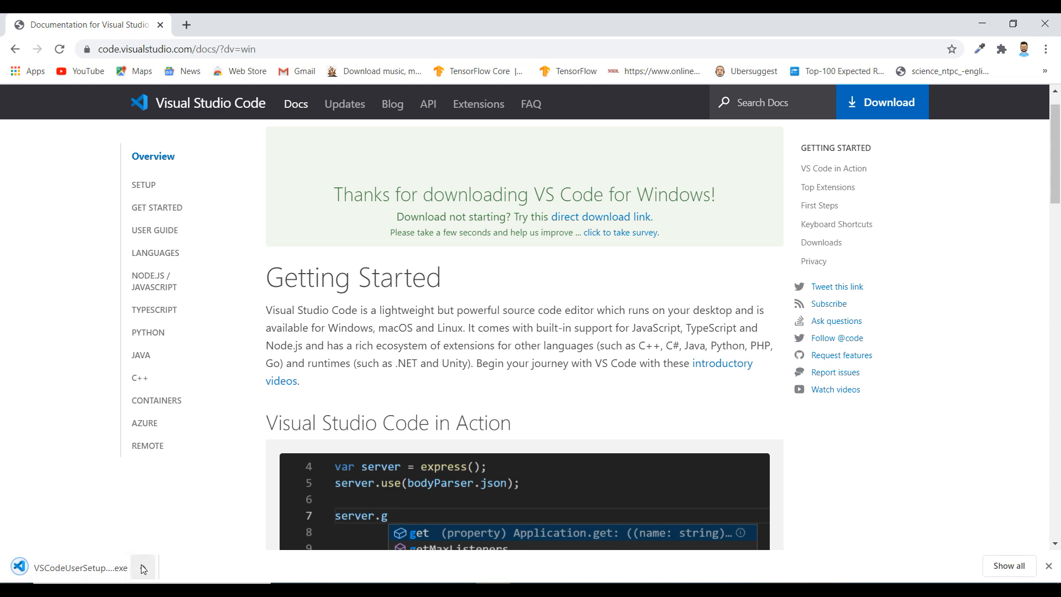
- Launch the downloaded VS Code setup file and accept its license agreement
click(60, 567)
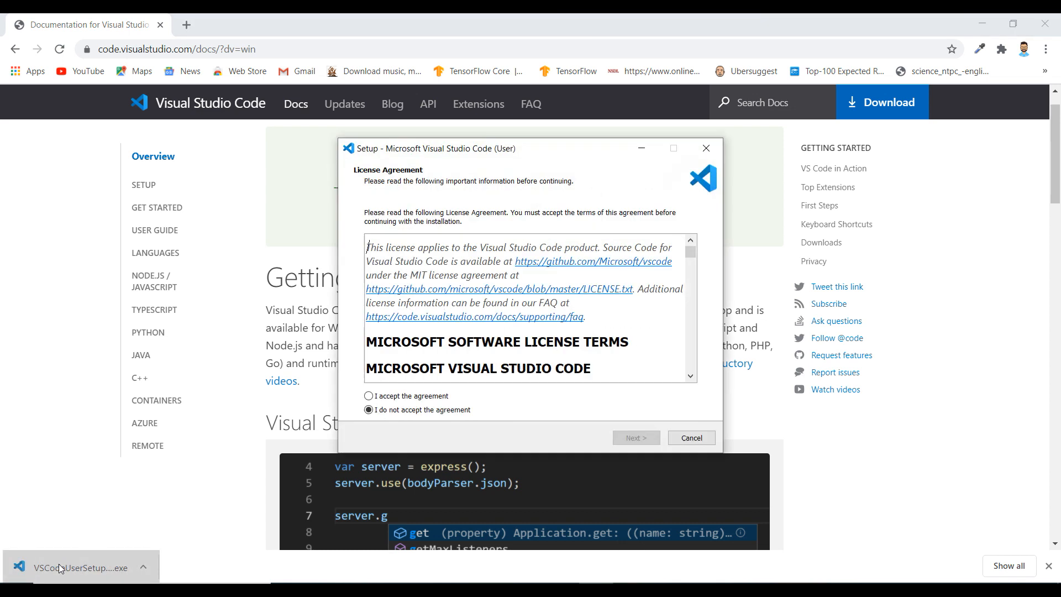
click(369, 396)
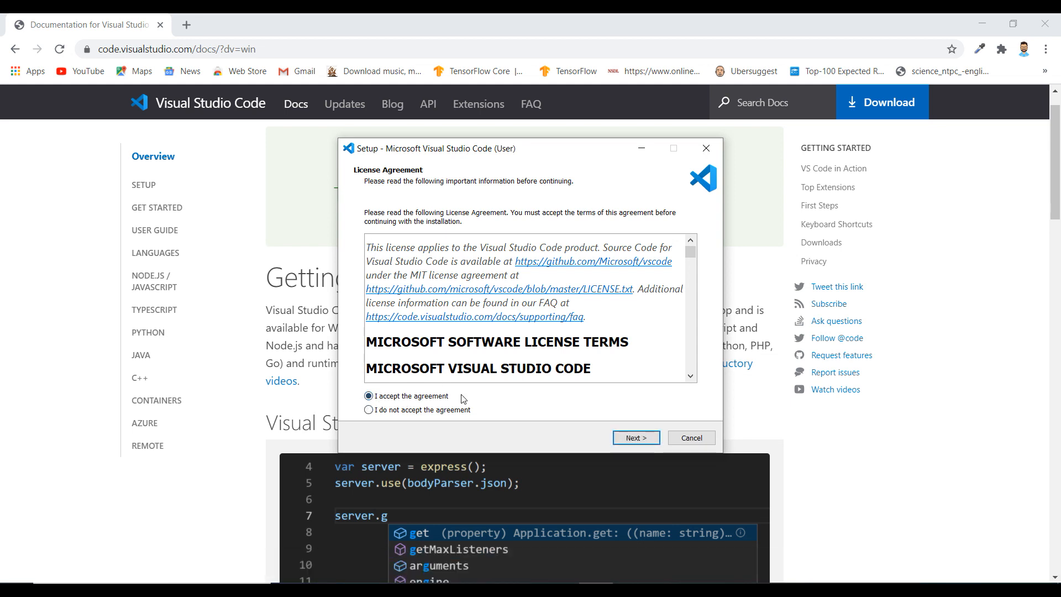
click(634, 439)
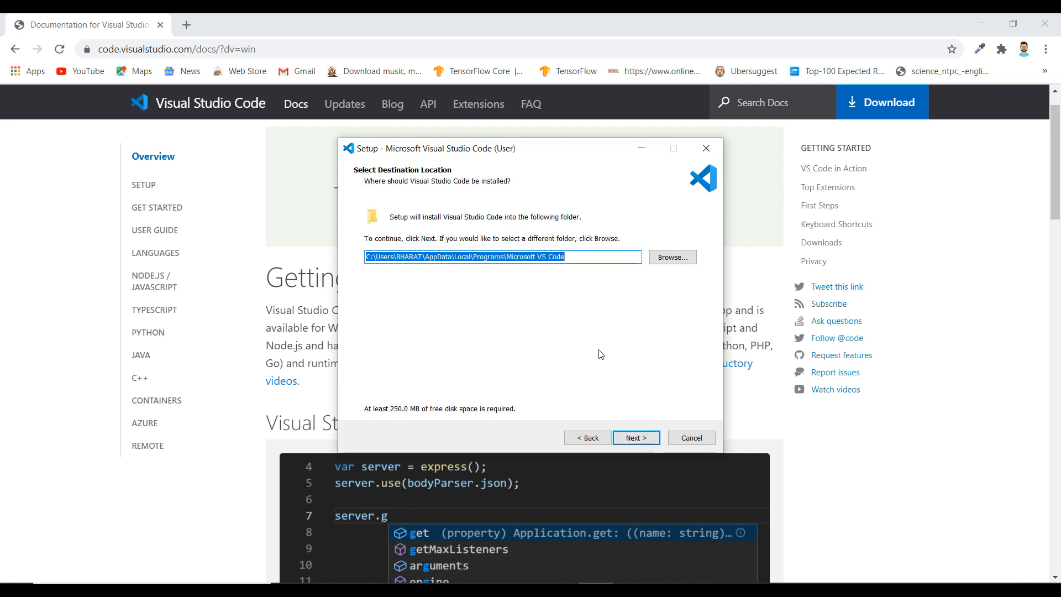
- Install Visual Studio Code with the default destination and Start Menu folder, including a desktop icon and Add to PATH
click(634, 438)
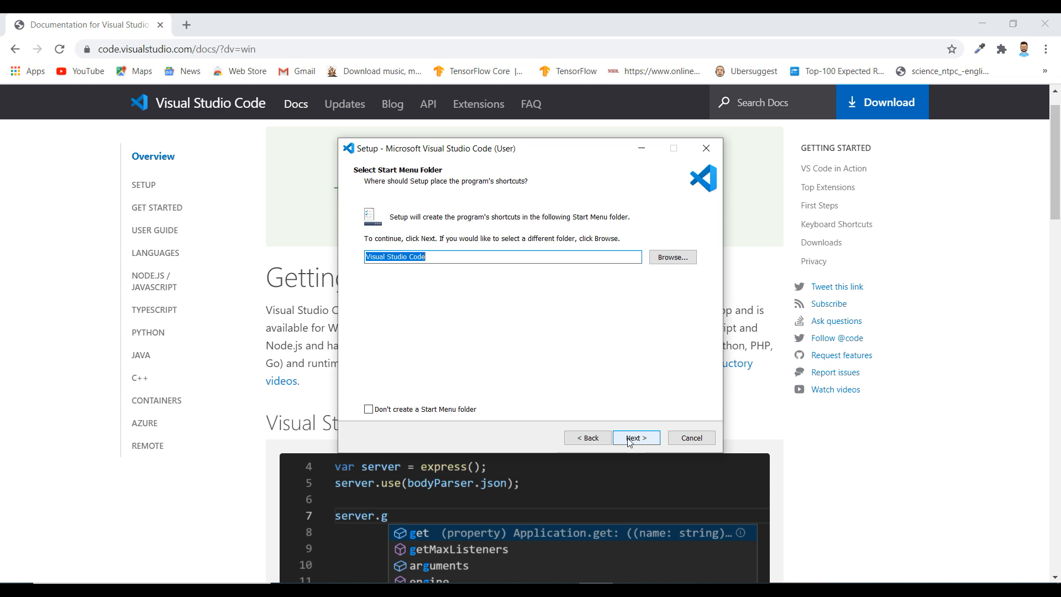
click(636, 437)
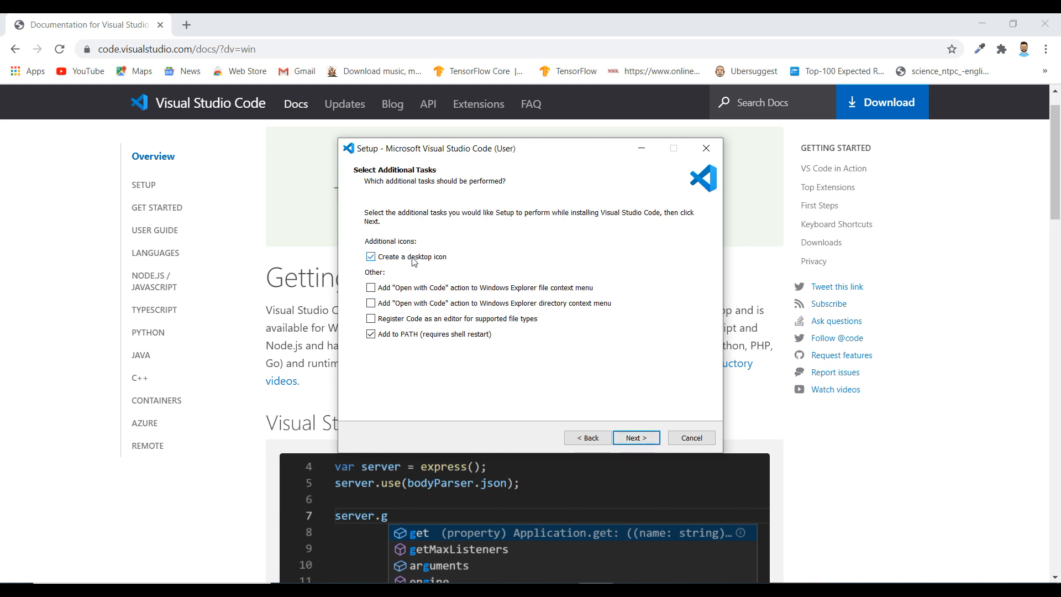
click(641, 438)
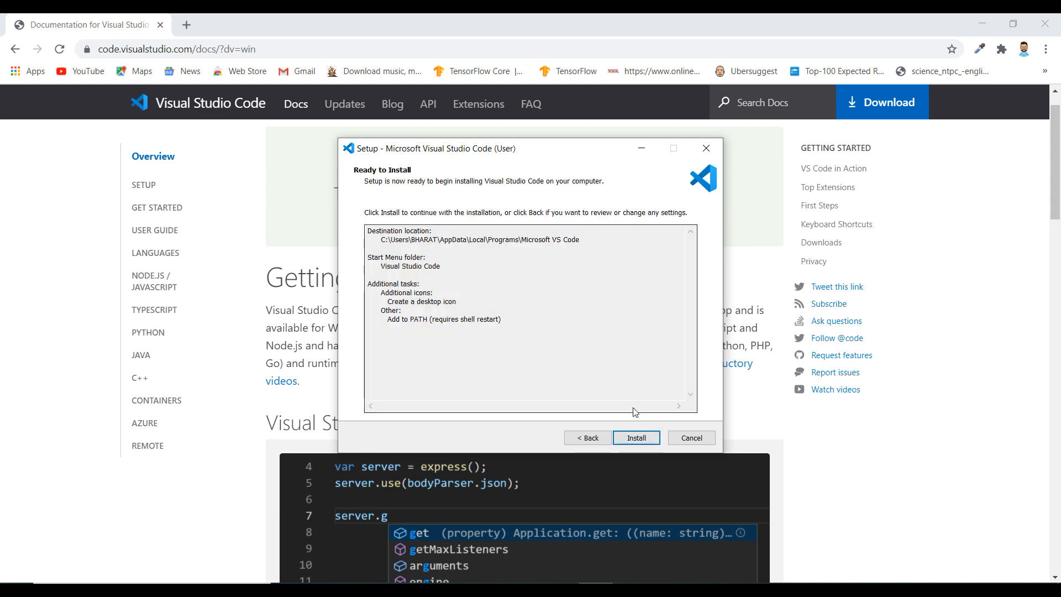
click(638, 439)
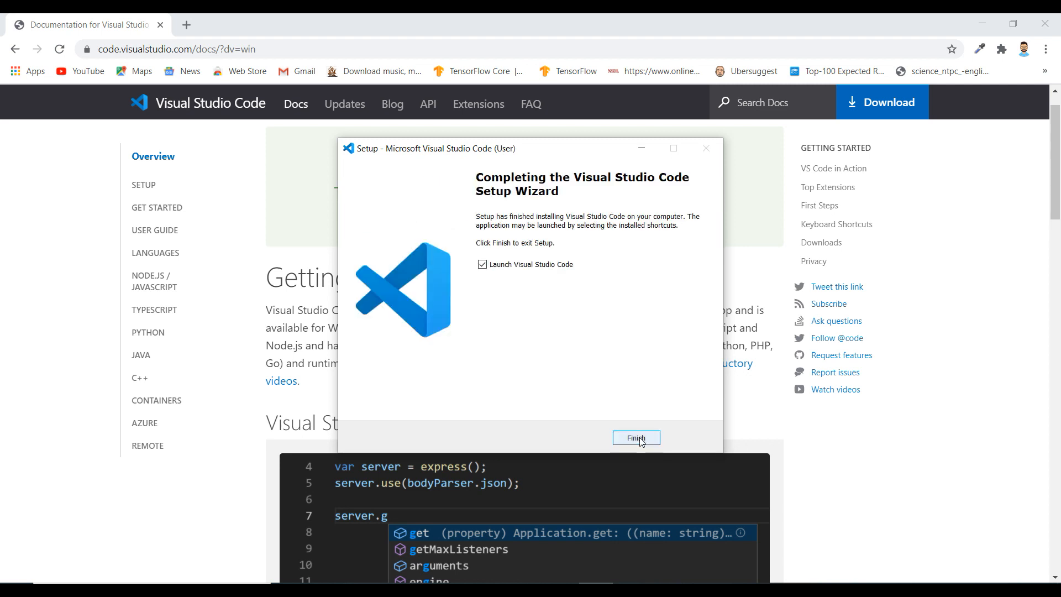
- Finish the setup with Visual Studio Code launched, then maximize its window and dismiss the usage data notice
click(637, 438)
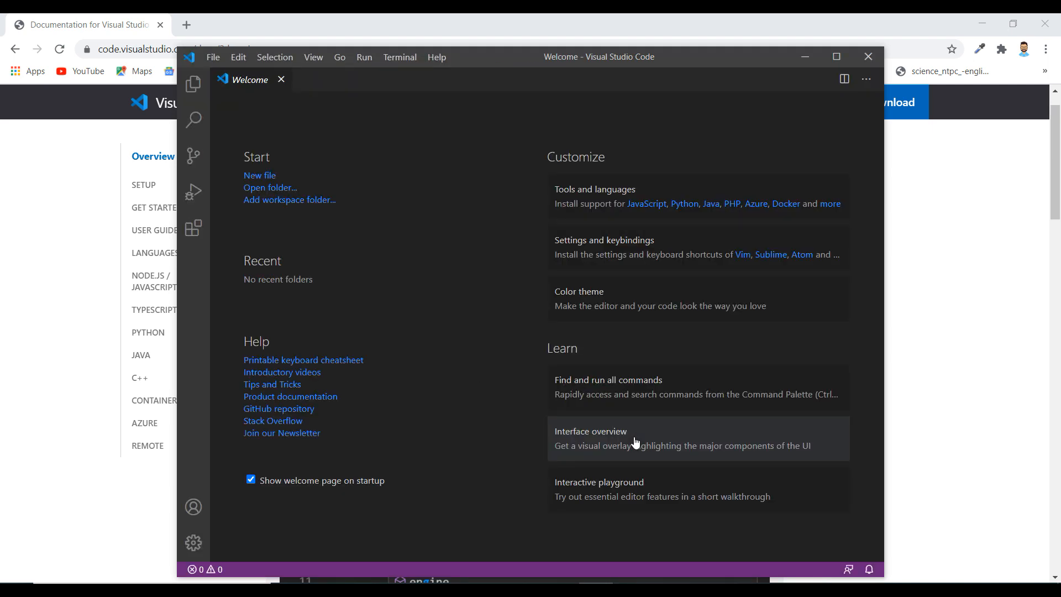
click(838, 57)
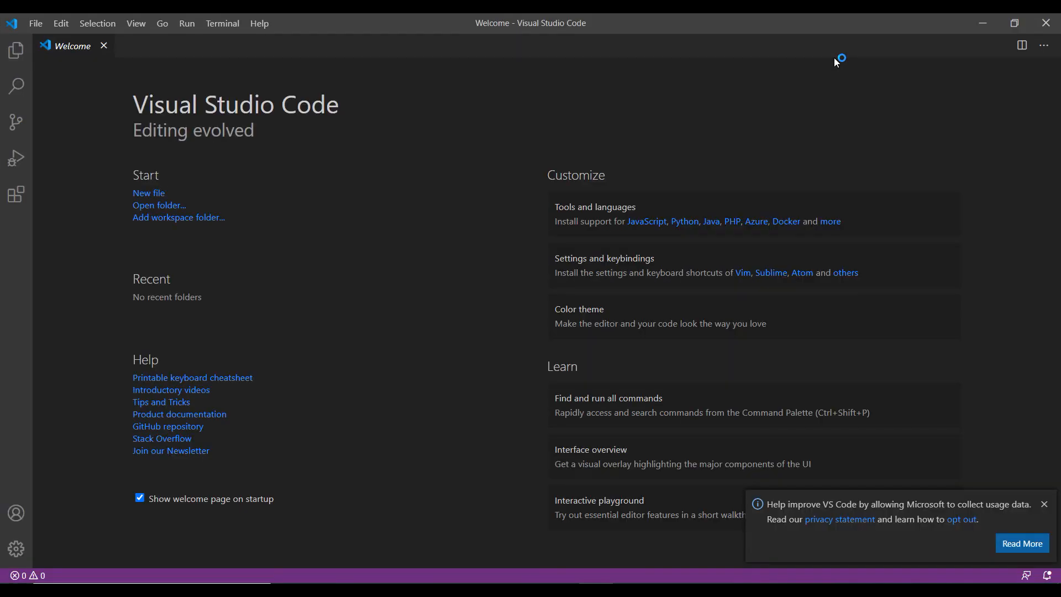
click(1045, 504)
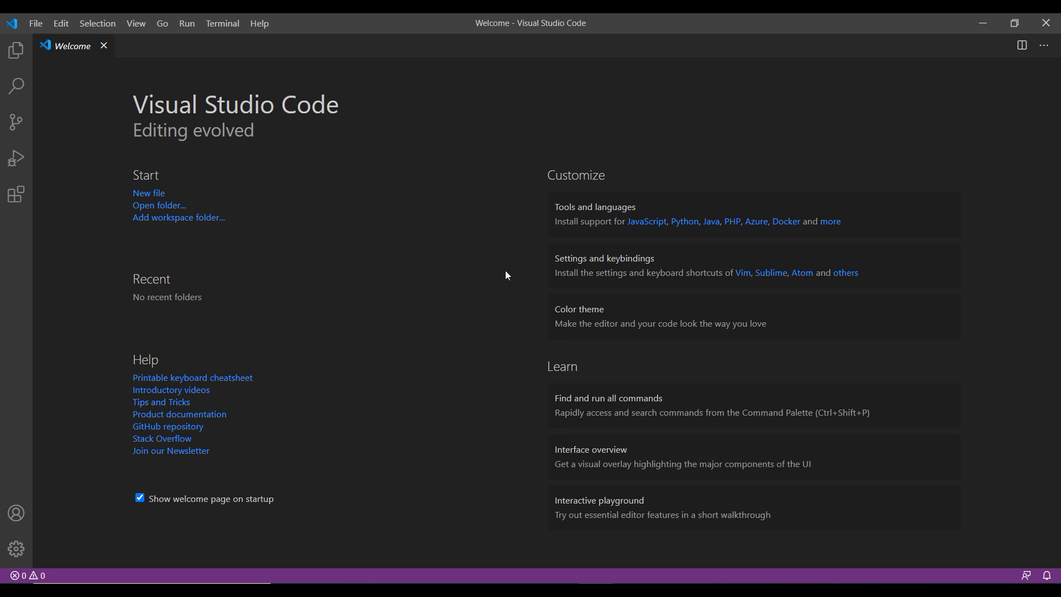
- Find the Dart extension by Dart Code in the extensions marketplace and install it
key(ctrl+equal)
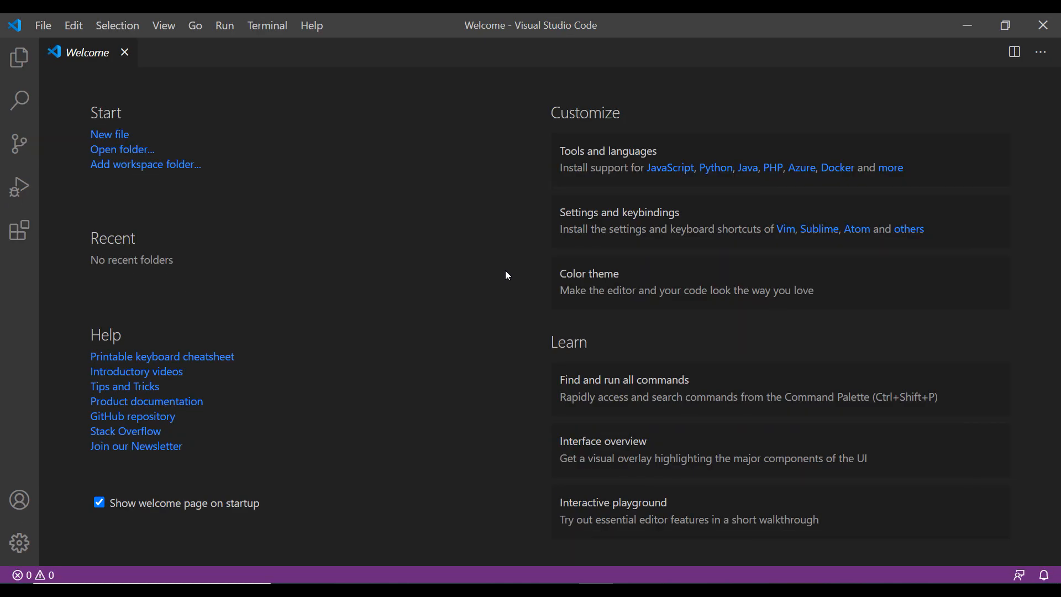
key(ctrl+equal)
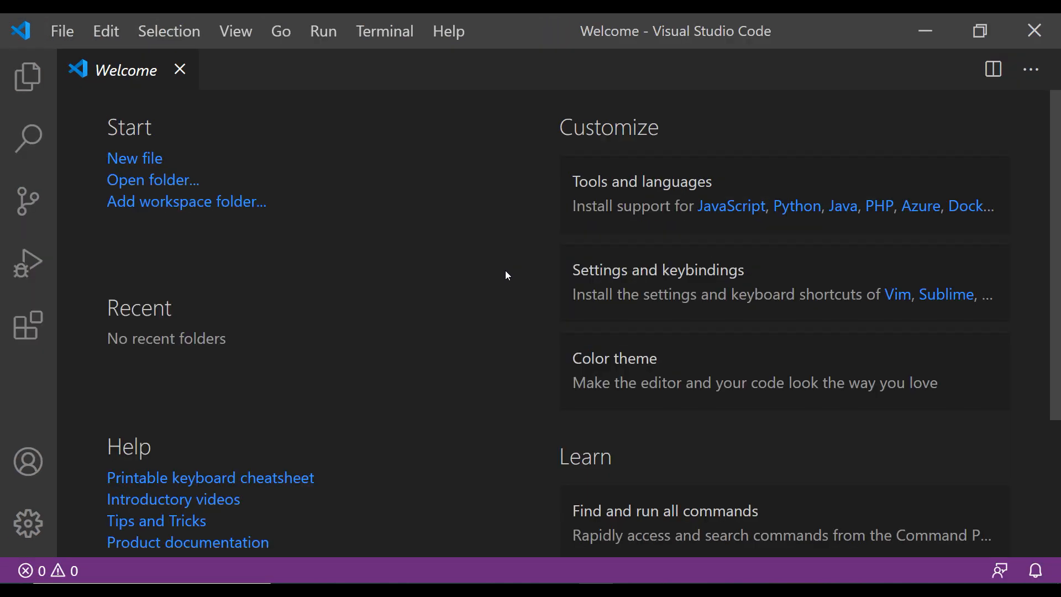
key(ctrl+minus)
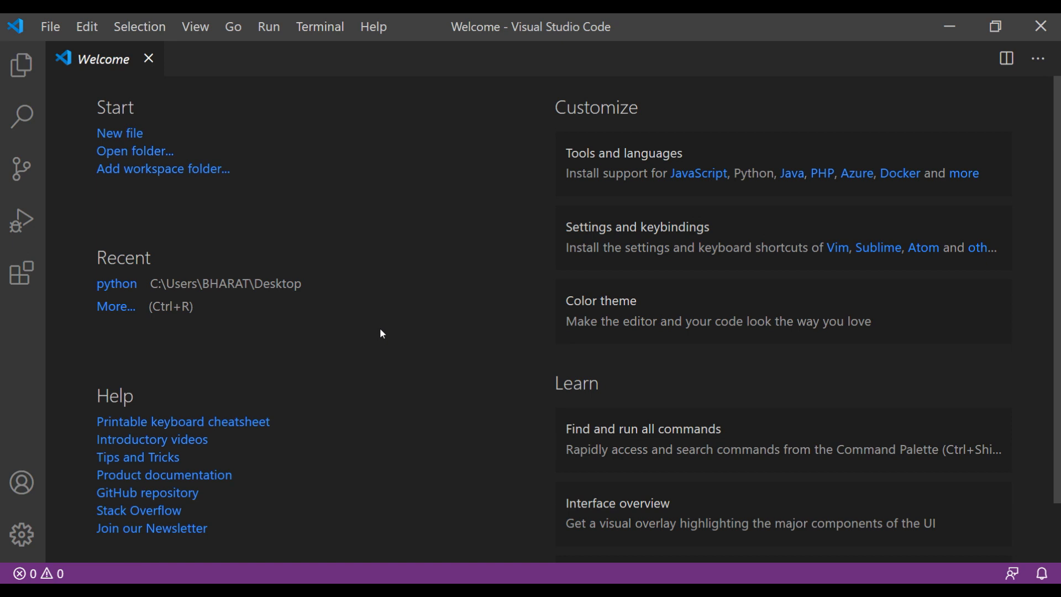
click(21, 280)
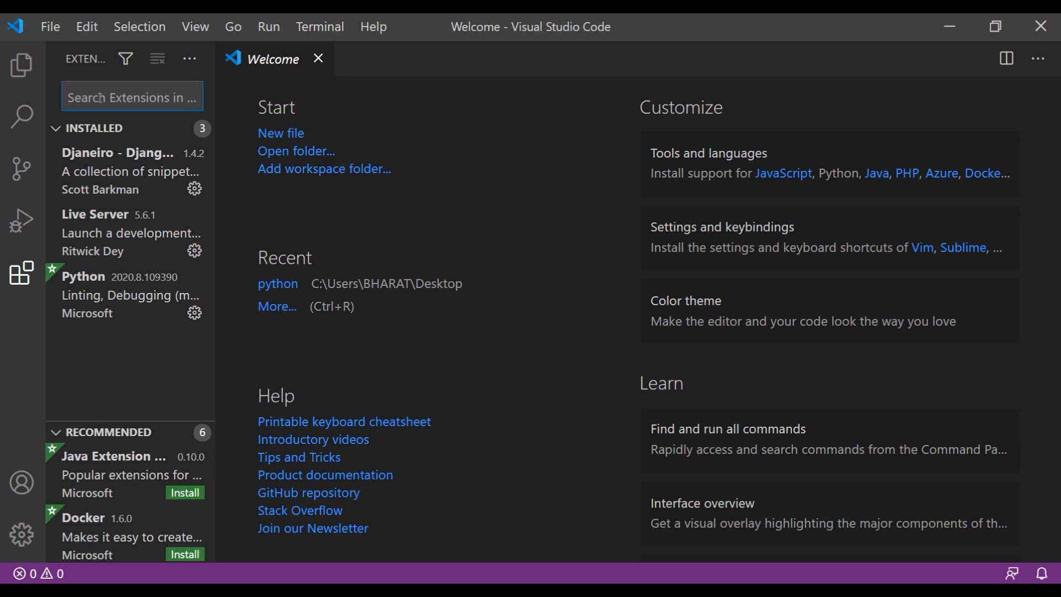
text(darr)
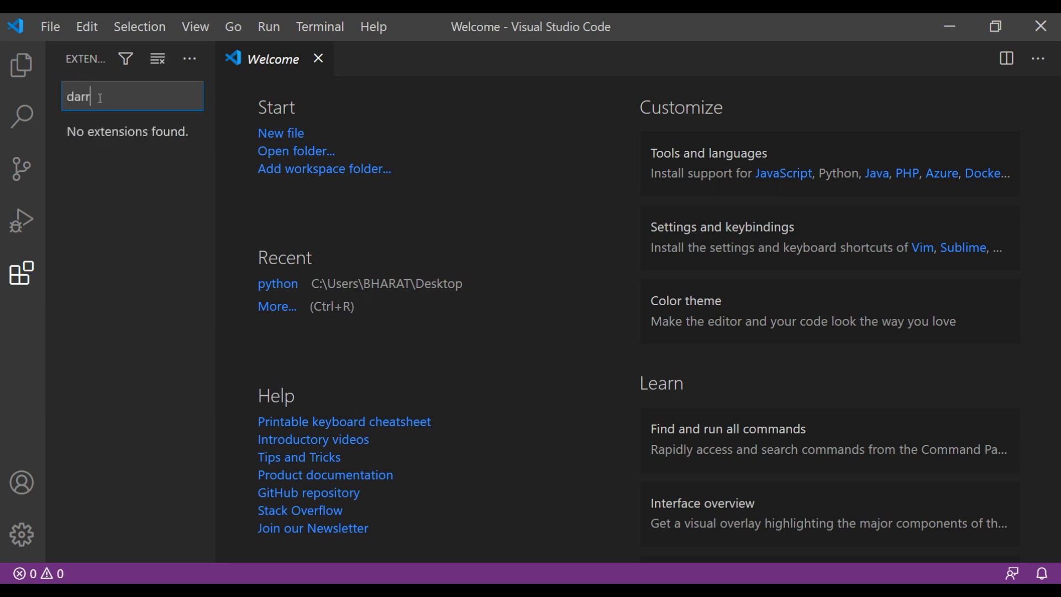
key(BackSpace)
text(t)
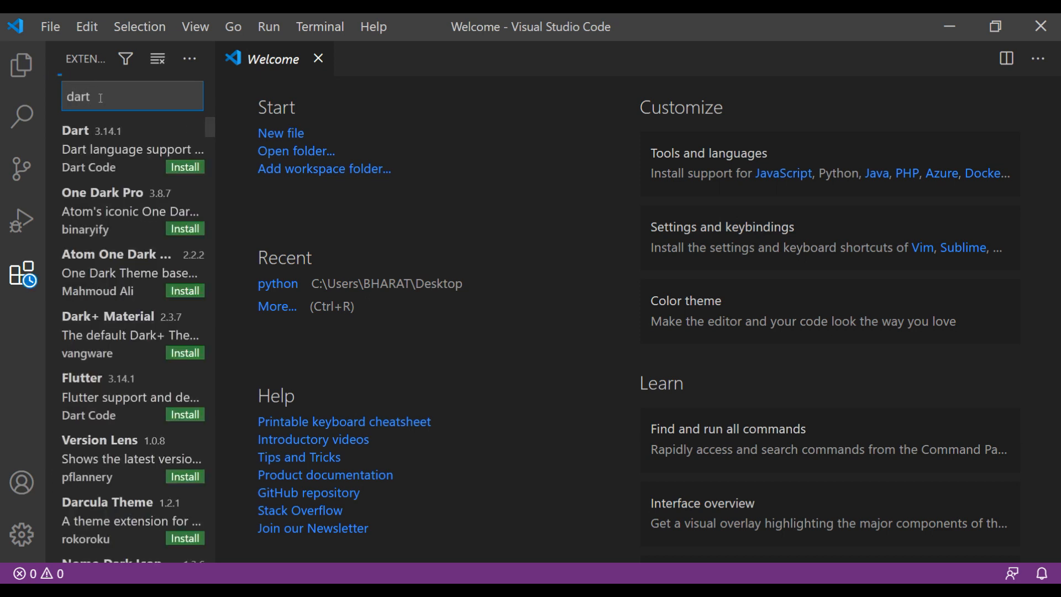
click(98, 145)
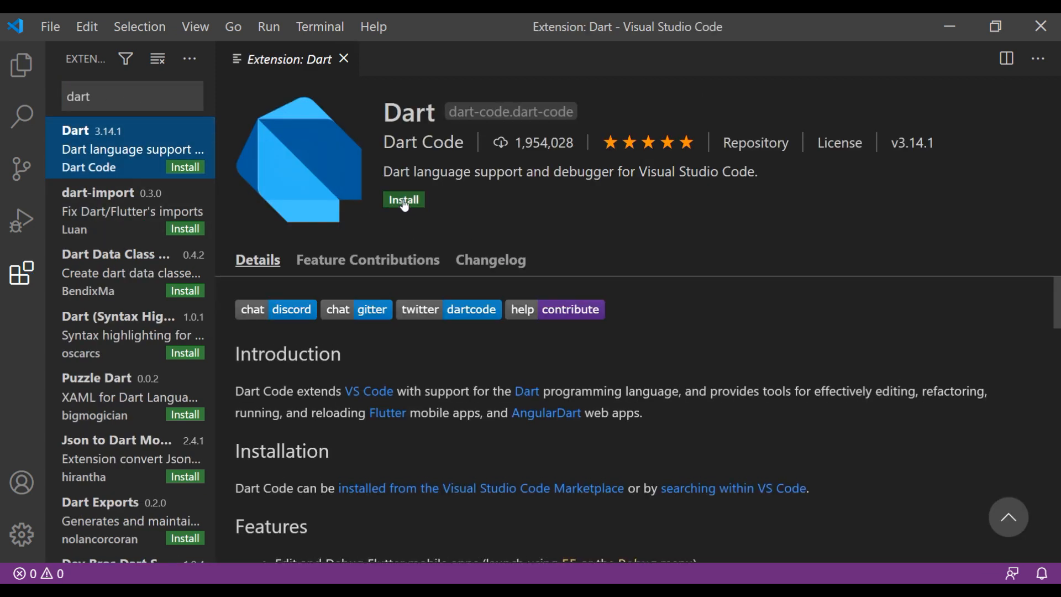
click(404, 202)
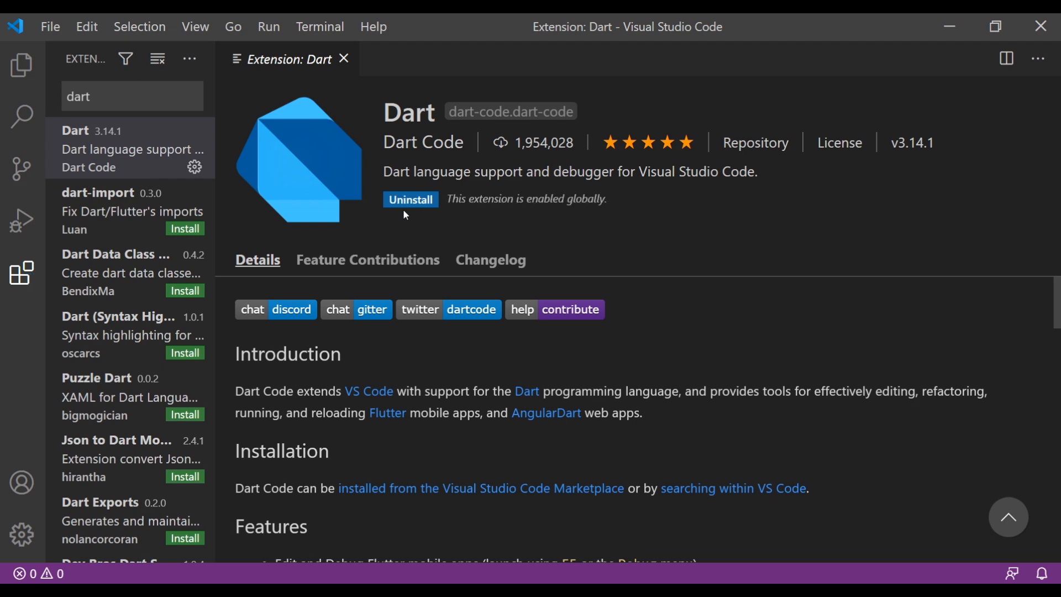
- Search the extensions for "flutter" and install the Flutter extension by Dart Code
click(110, 105)
key(BackSpace)
key(BackSpace)
key(BackSpace)
key(BackSpace)
text(f)
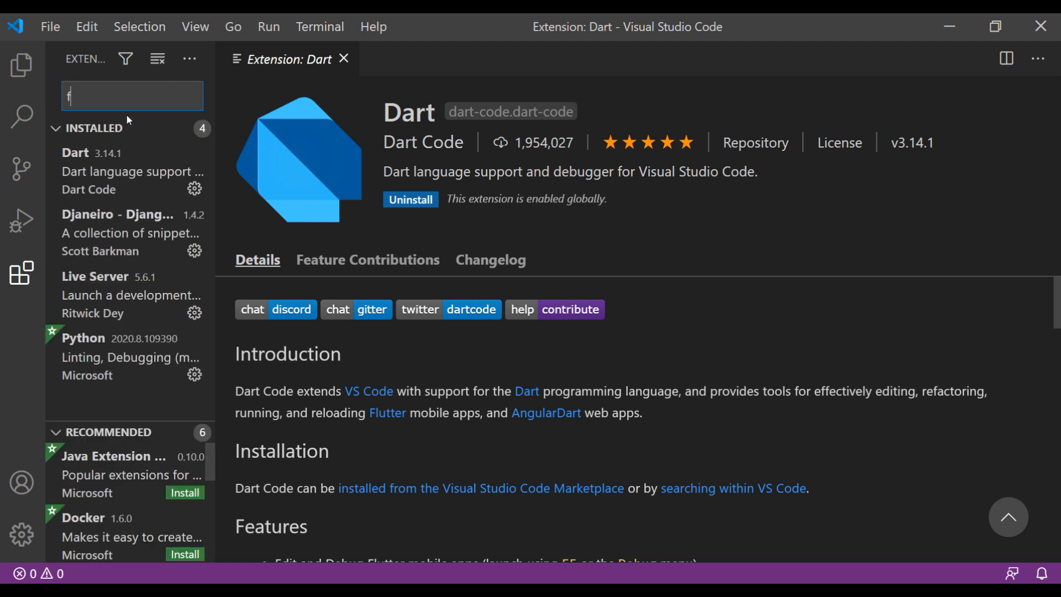
text(lutter)
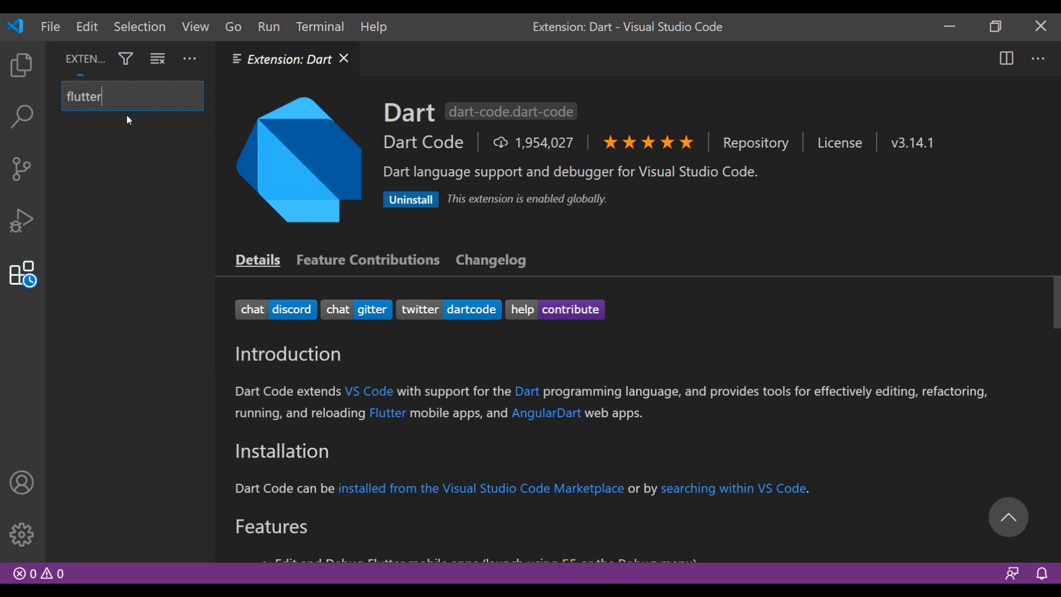
click(87, 149)
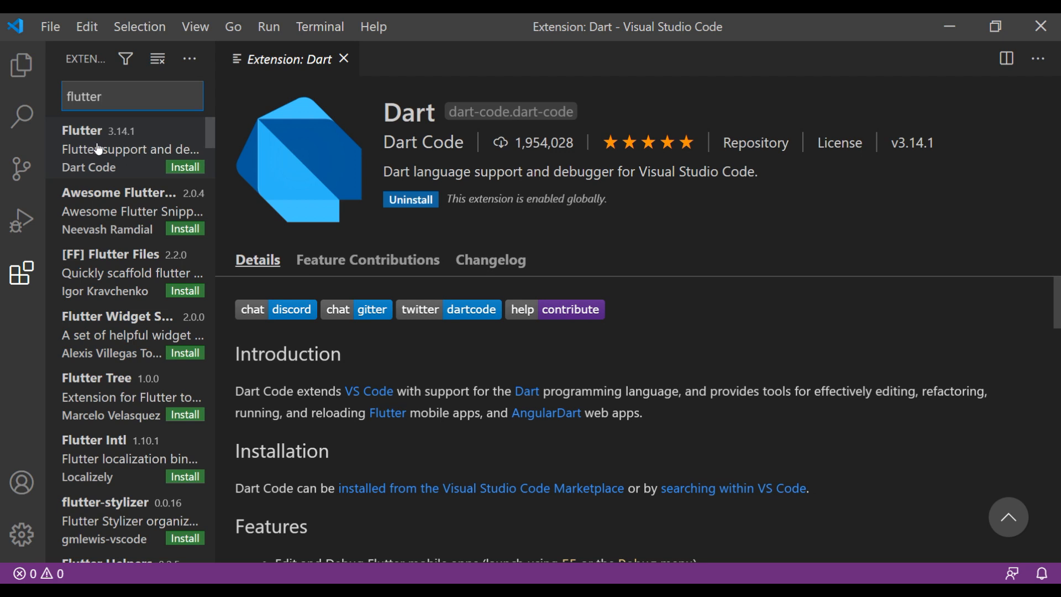
click(413, 205)
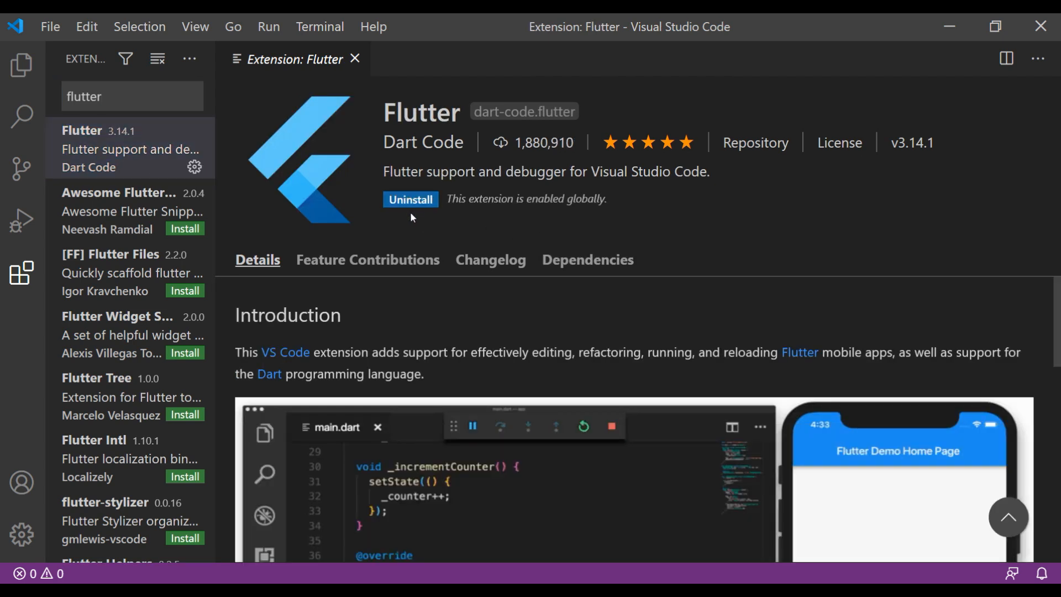
- Replace the extensions search with "flutter widget sni" to find the widget snippets extension
click(131, 102)
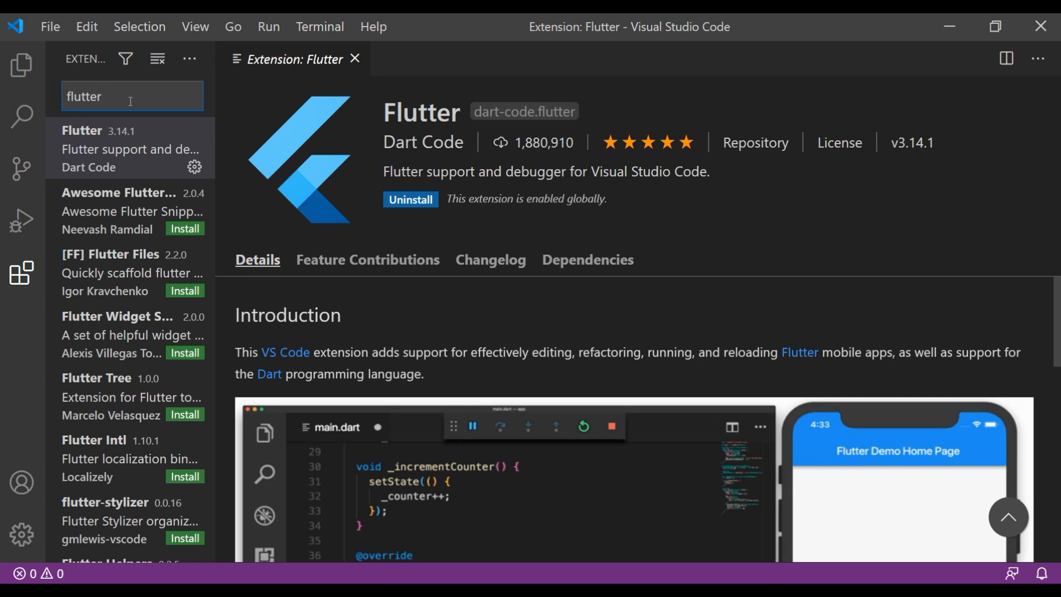
key(BackSpace)
key(BackSpace)
key(BackSpace)
key(BackSpace)
key(BackSpace)
key(BackSpace)
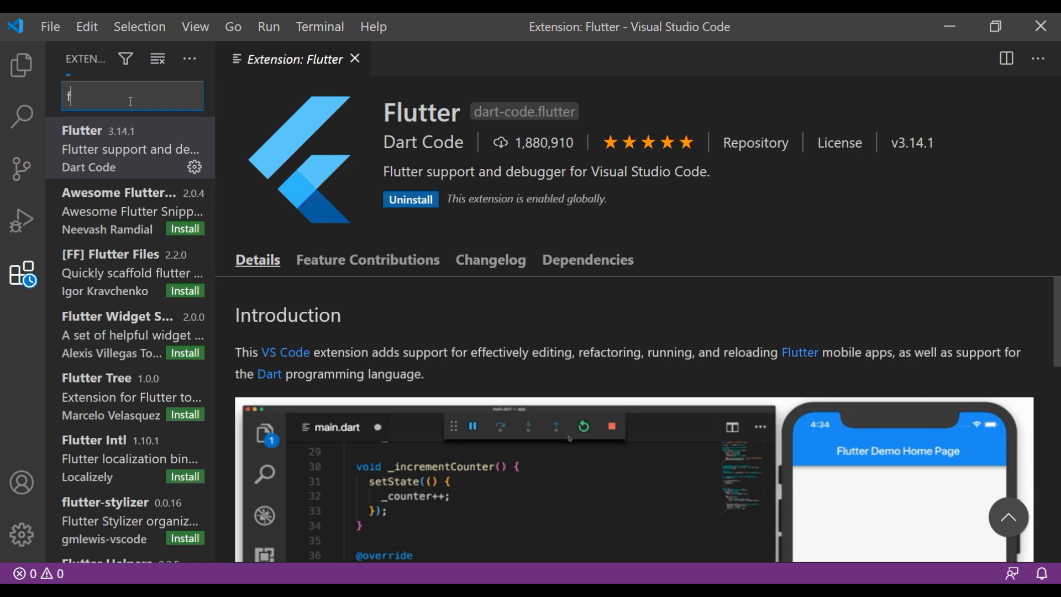
text(flutter s)
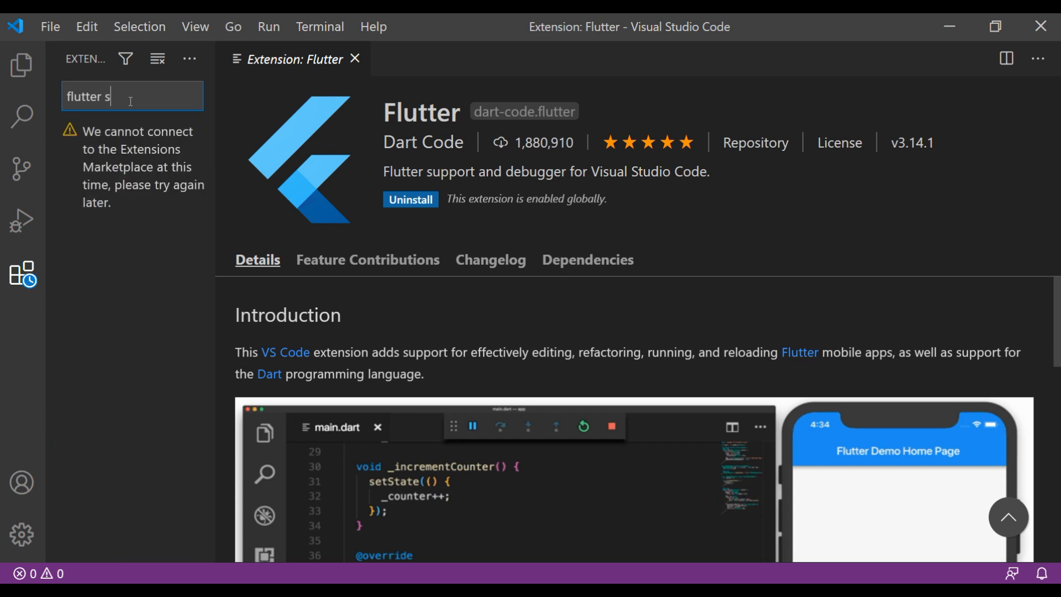
key(BackSpace)
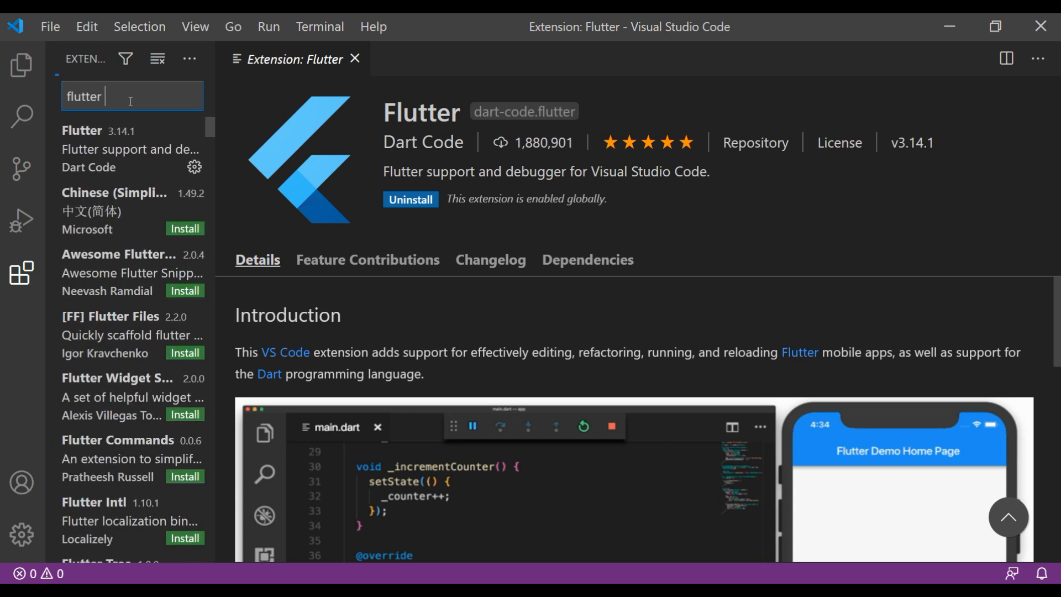
text(widhet)
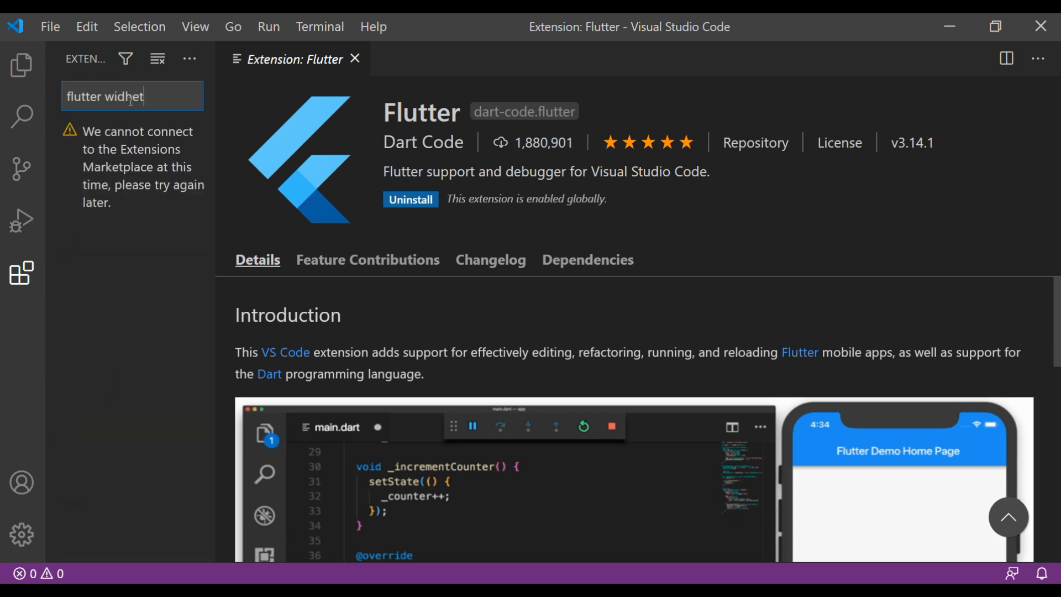
key(BackSpace)
key(BackSpace)
key(BackSpace)
text(g)
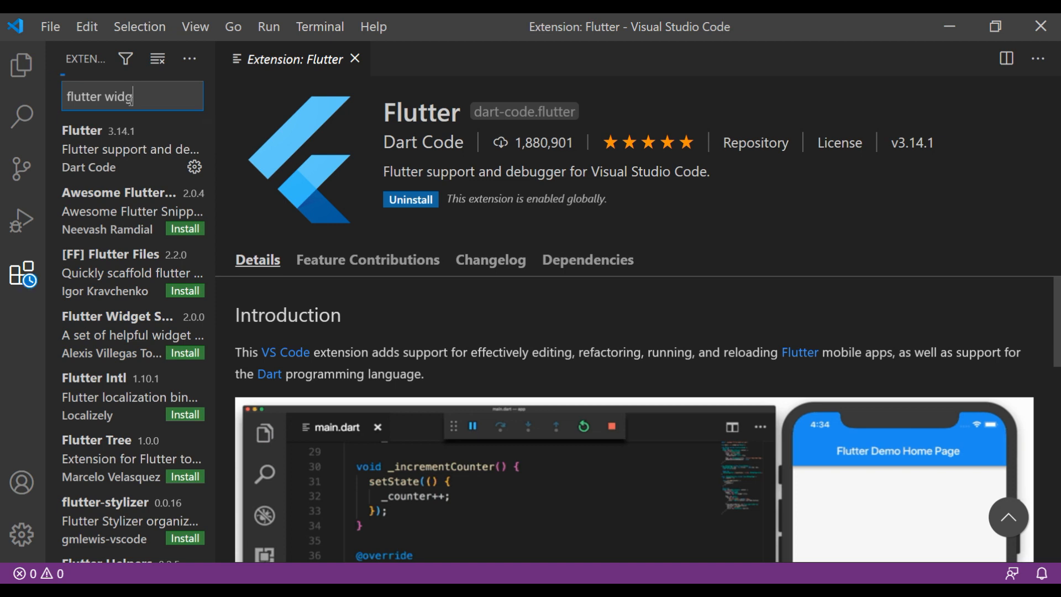
text(et sni)
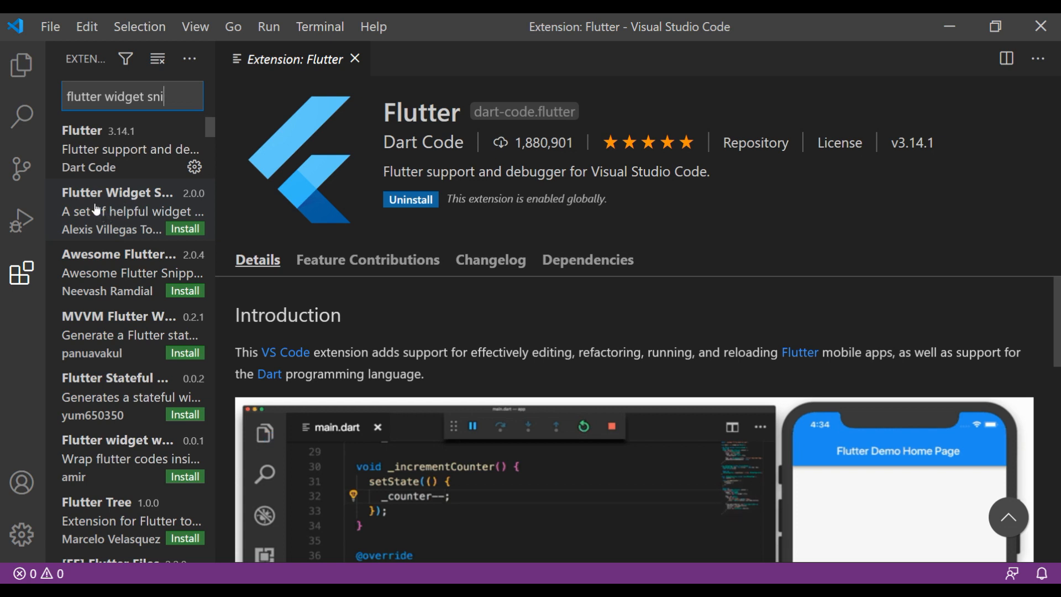
- Open the Flutter Widget Snippets extension, list its publisher's extensions, and install it
click(118, 218)
drag(393, 145, 491, 147)
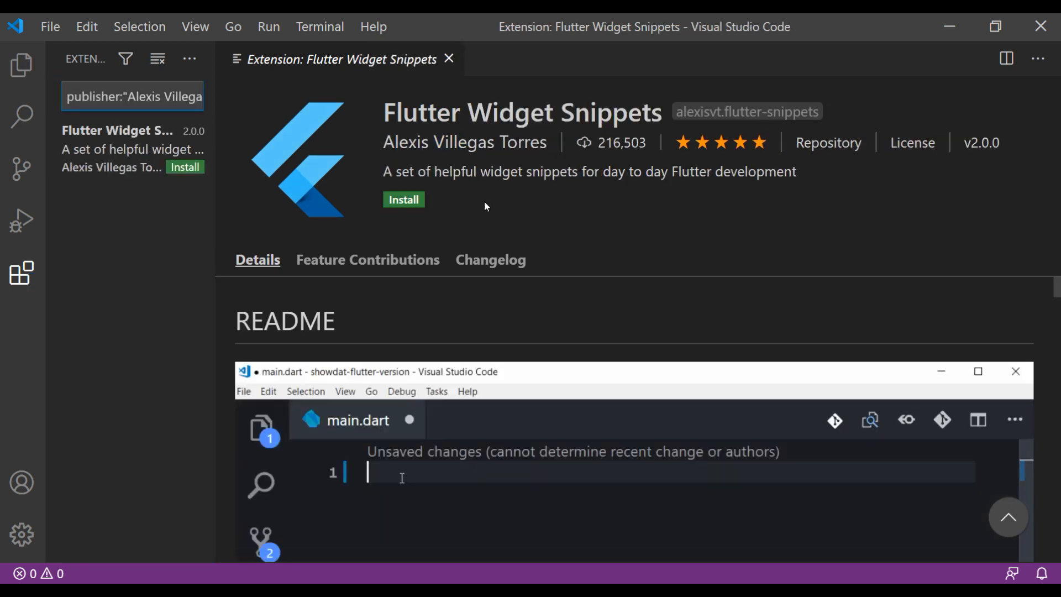
click(404, 199)
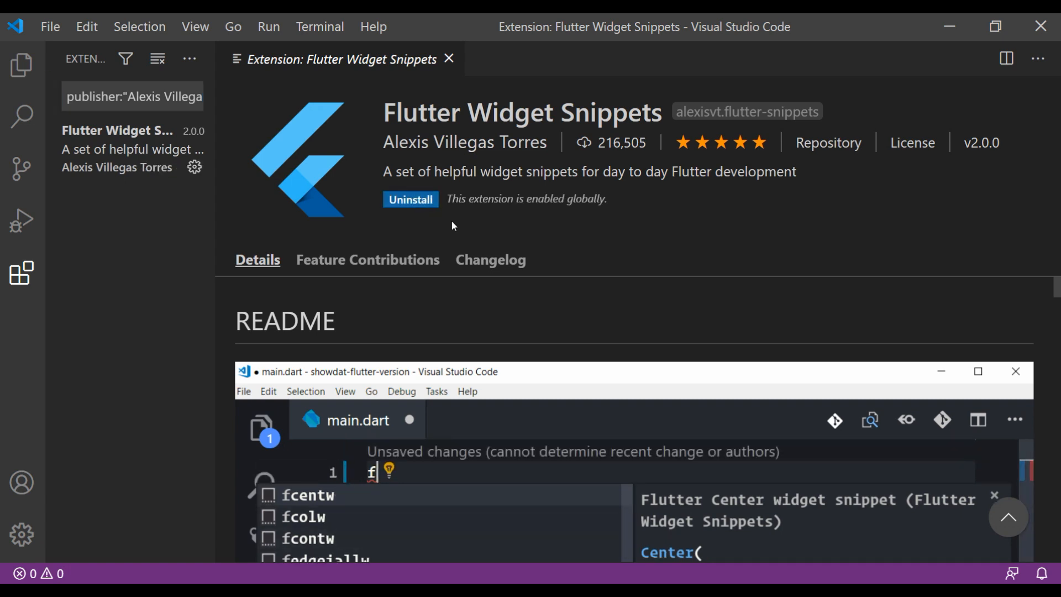
- Search the extensions for "prettier" and install Prettier - Code formatter published by Prettier
click(157, 92)
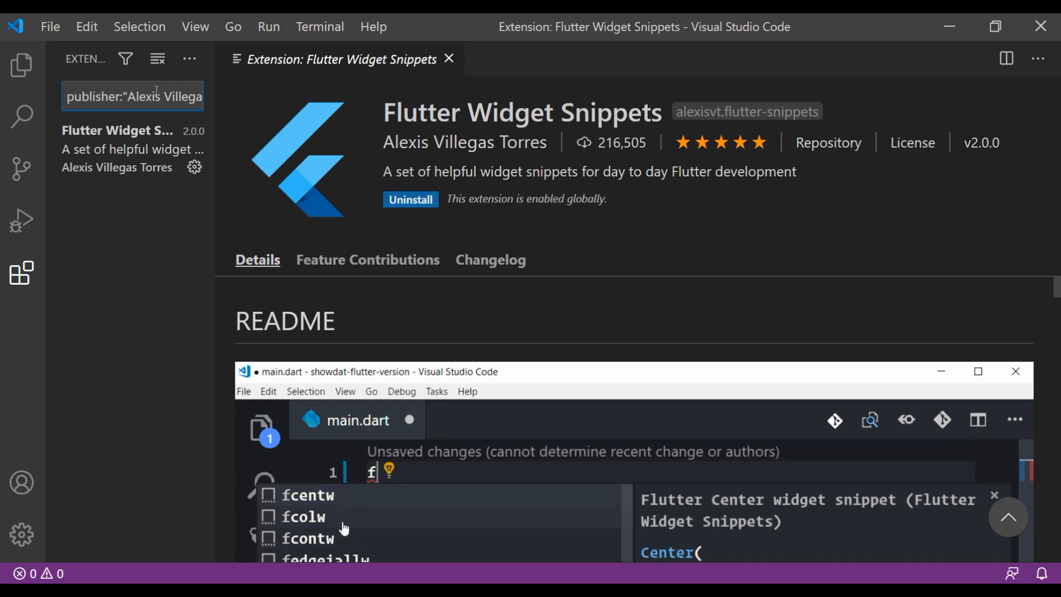
key(BackSpace)
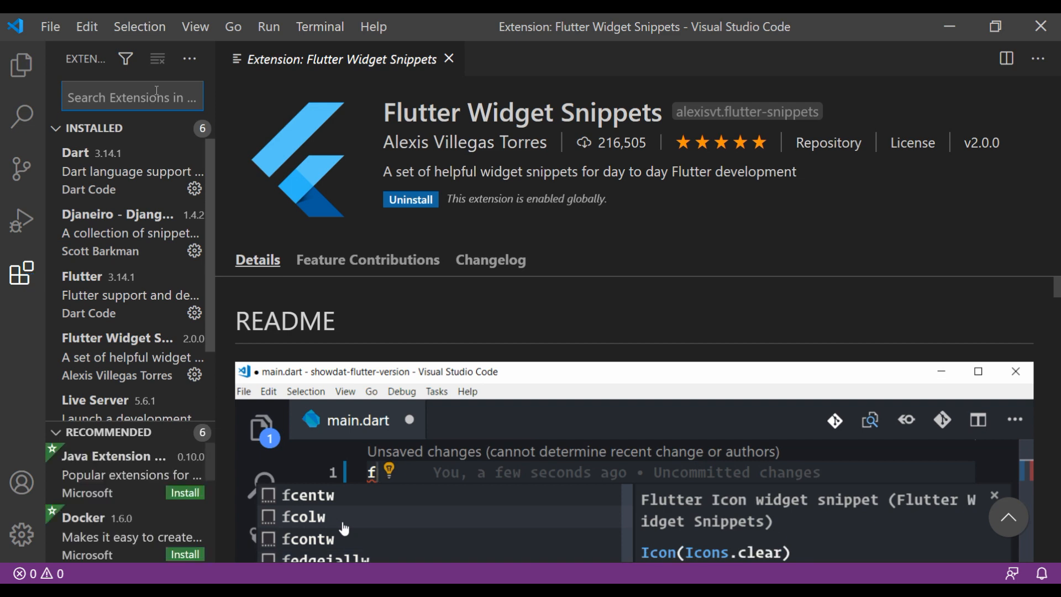
text(p)
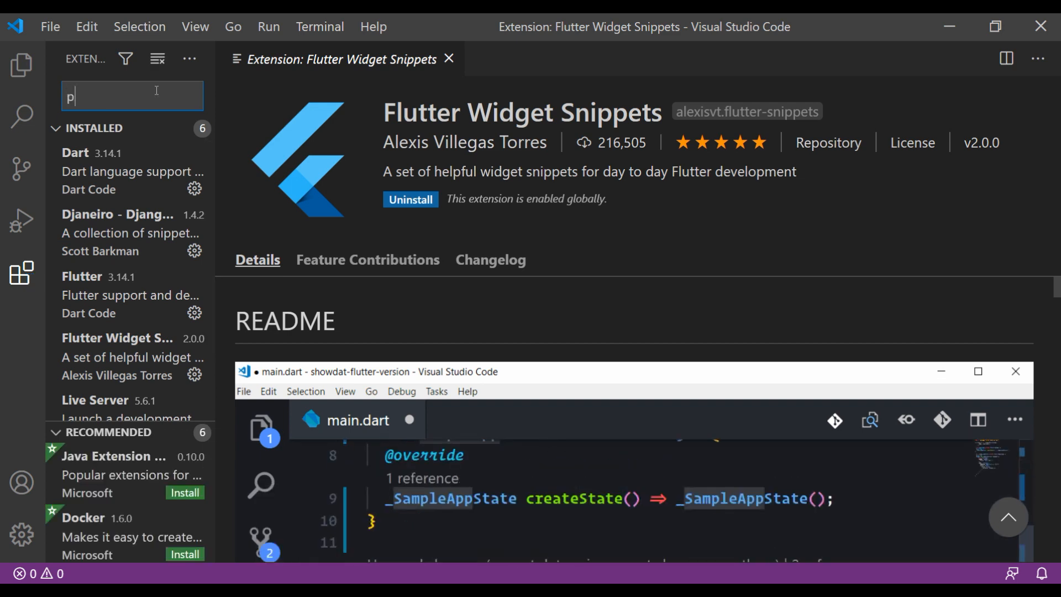
text(rettier)
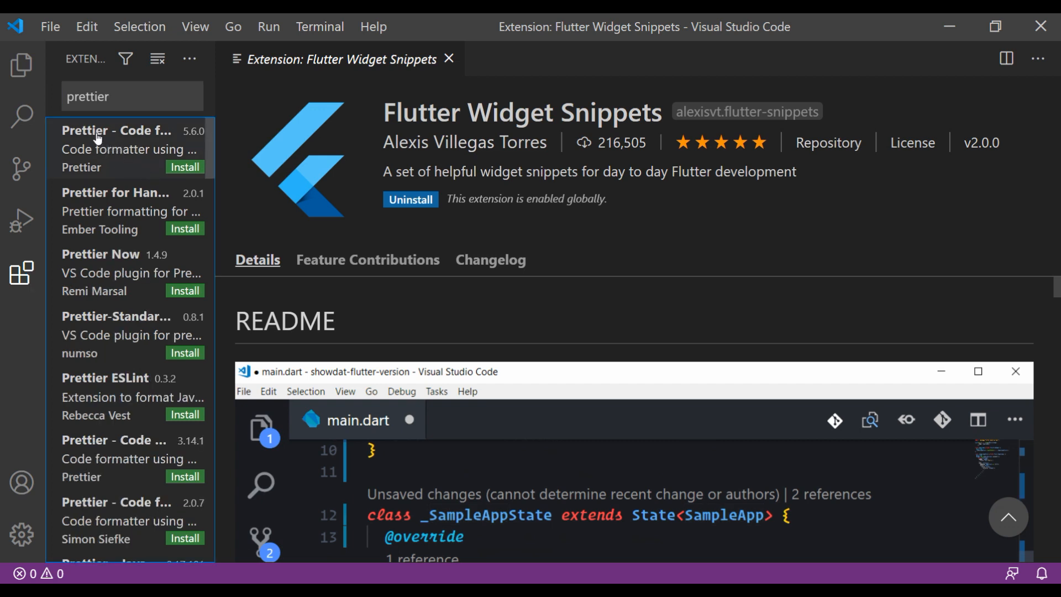
click(98, 138)
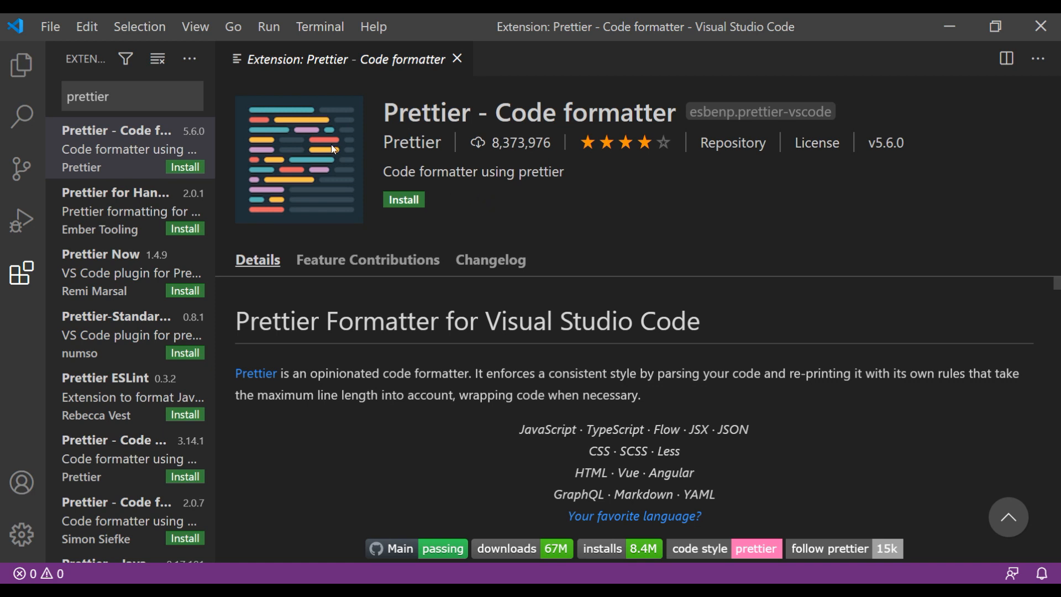
click(409, 200)
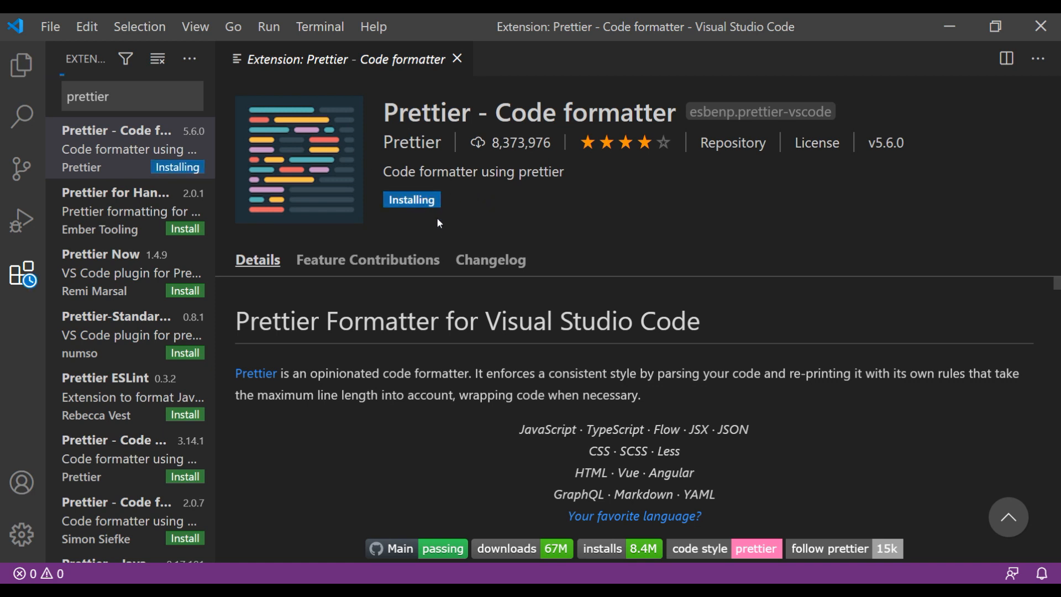
- Clear the extensions search and look for "bracket" in the marketplace
click(118, 96)
key(BackSpace)
key(BackSpace)
key(BackSpace)
key(BackSpace)
key(BackSpace)
key(BackSpace)
key(BackSpace)
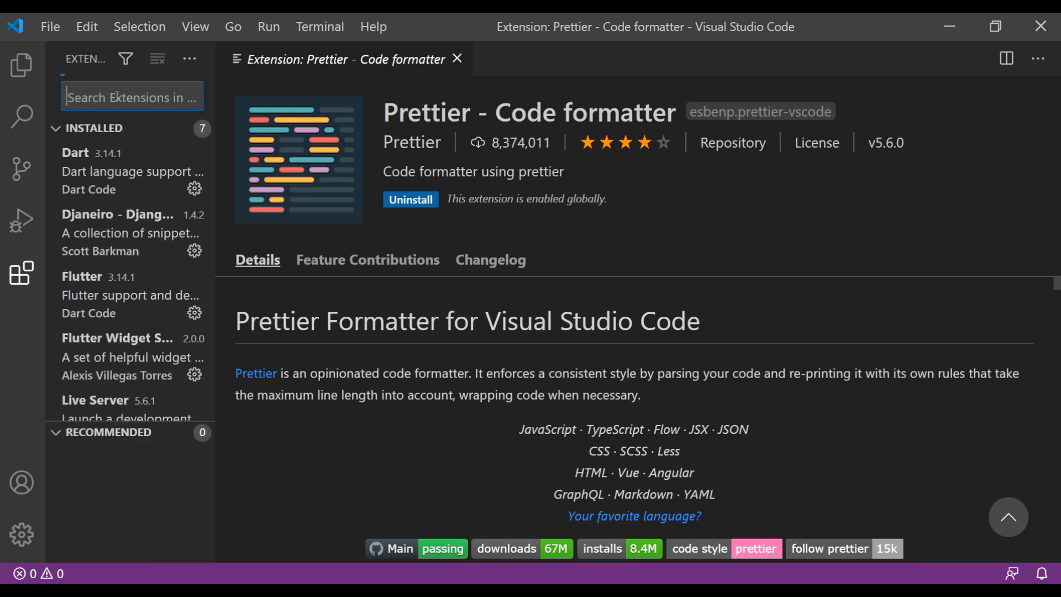
text(bracjket)
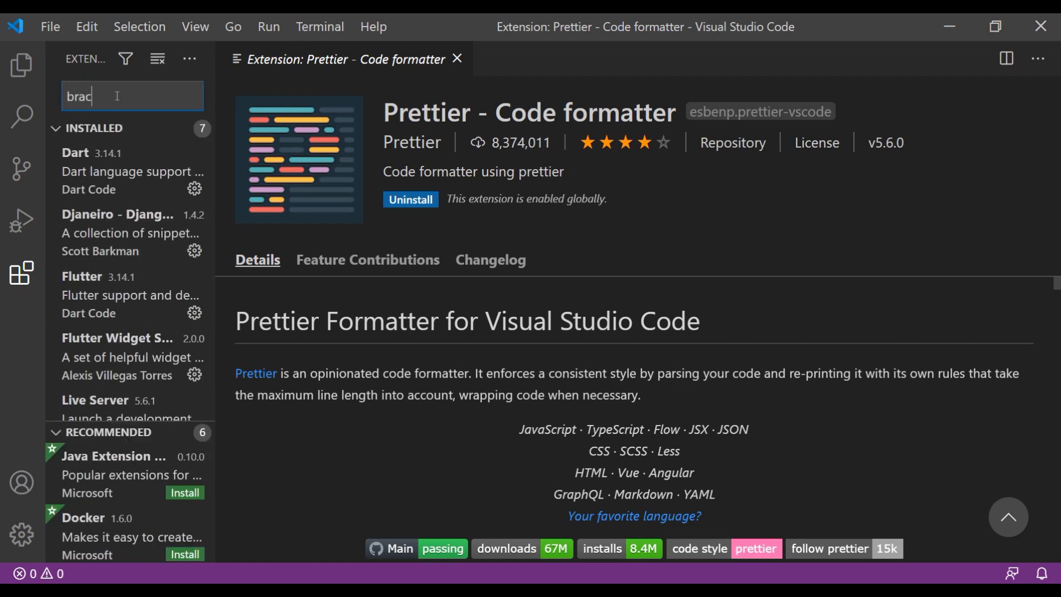
key(BackSpace)
key(BackSpace)
key(BackSpace)
key(BackSpace)
text(ket)
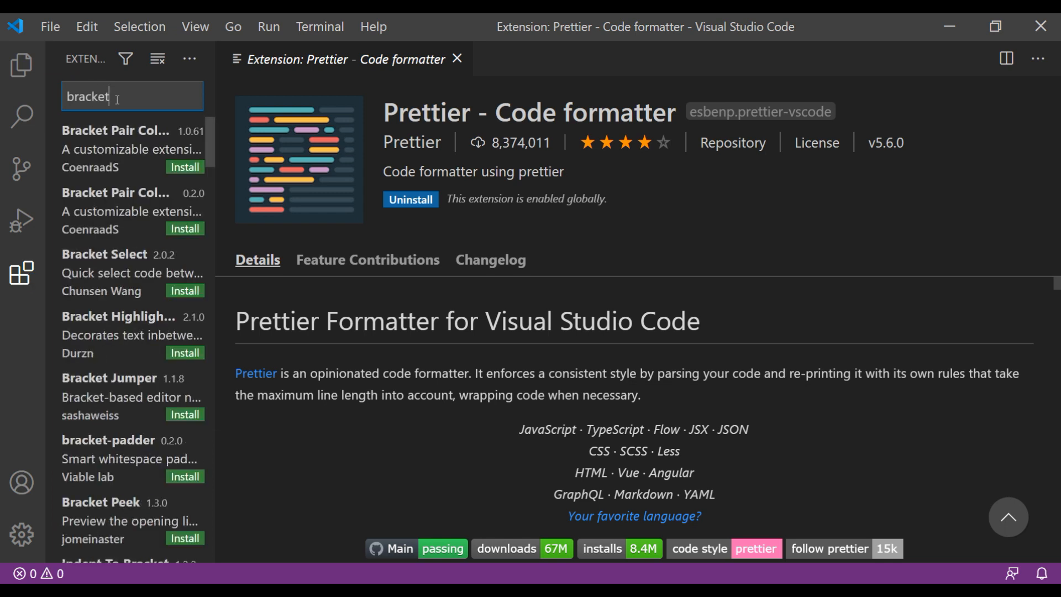
- Install the Bracket Pair Colorizer extension by CoenraadS, version 1.0.61, and close its details page
click(101, 147)
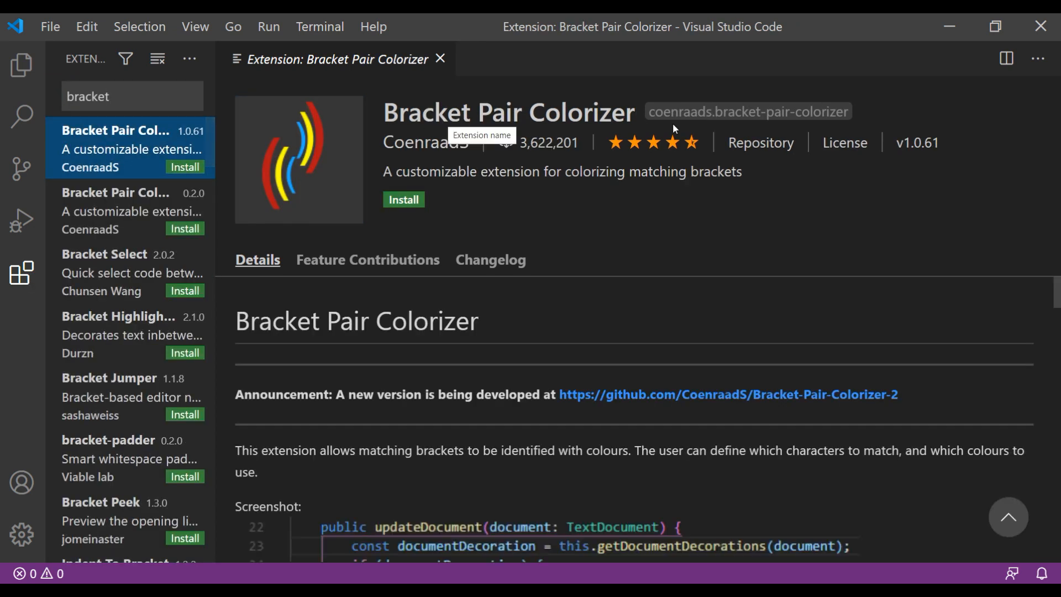
click(405, 201)
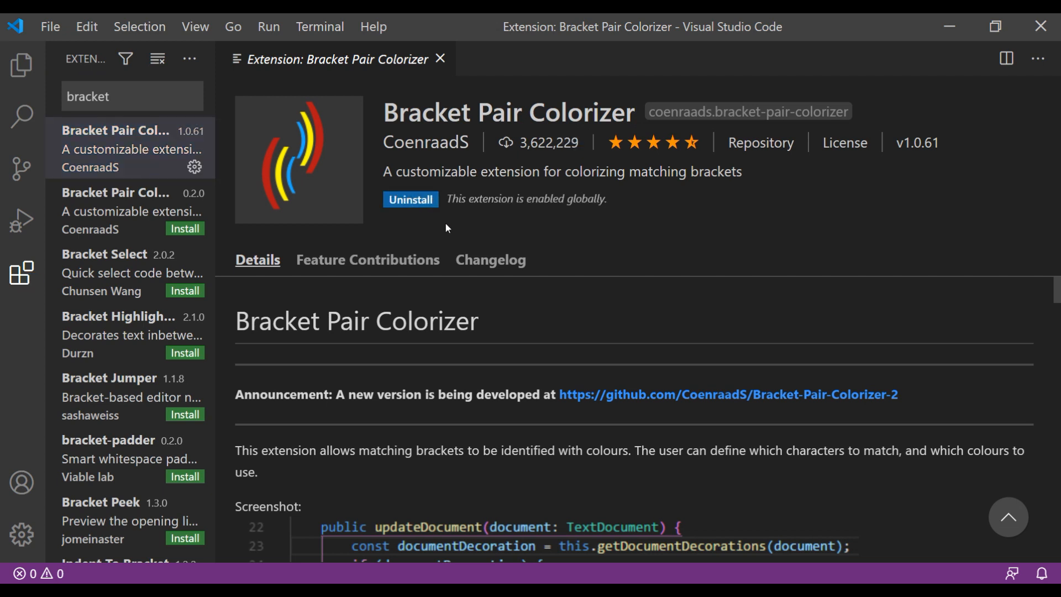
click(441, 59)
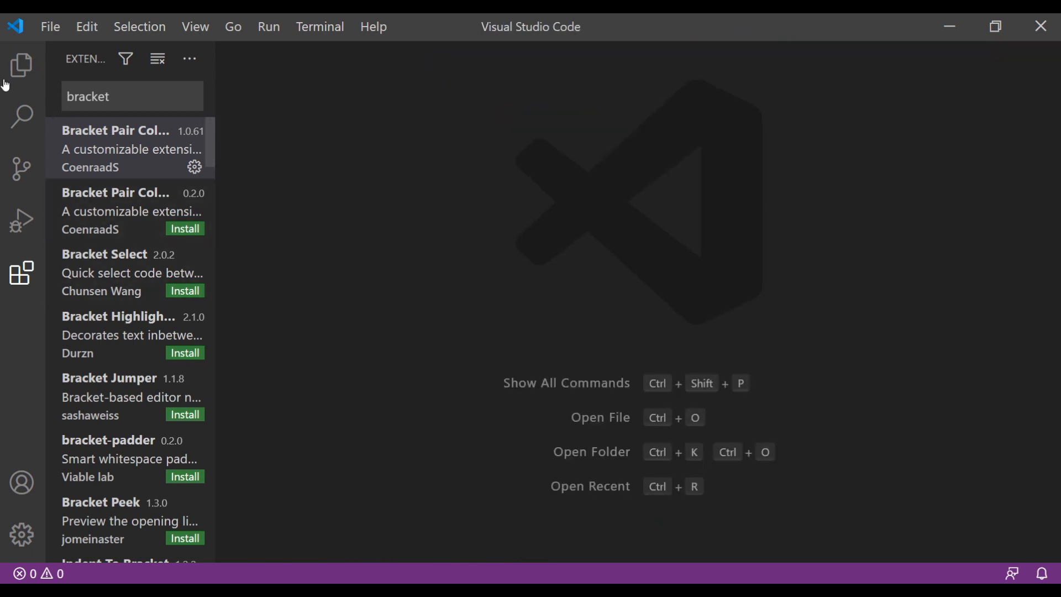
- Open the editor settings and filter them by "editor.forma"
click(21, 536)
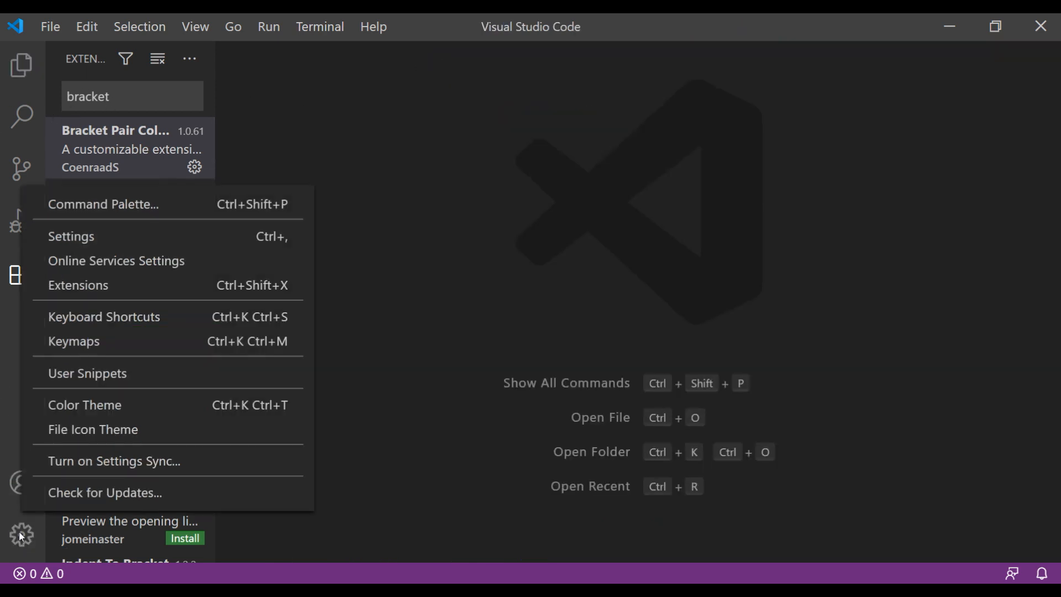
click(87, 242)
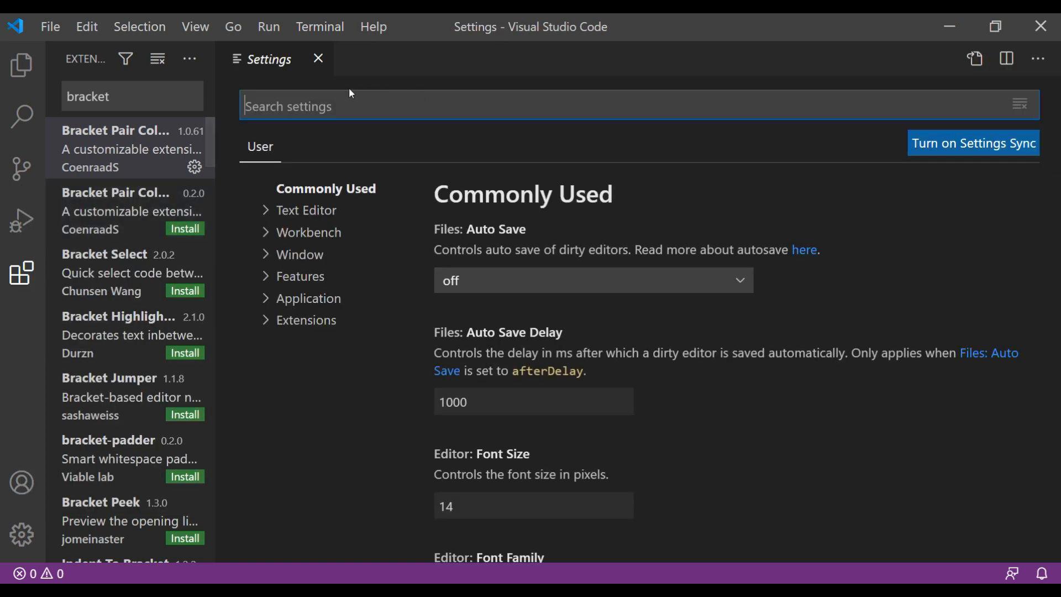
text(edotor)
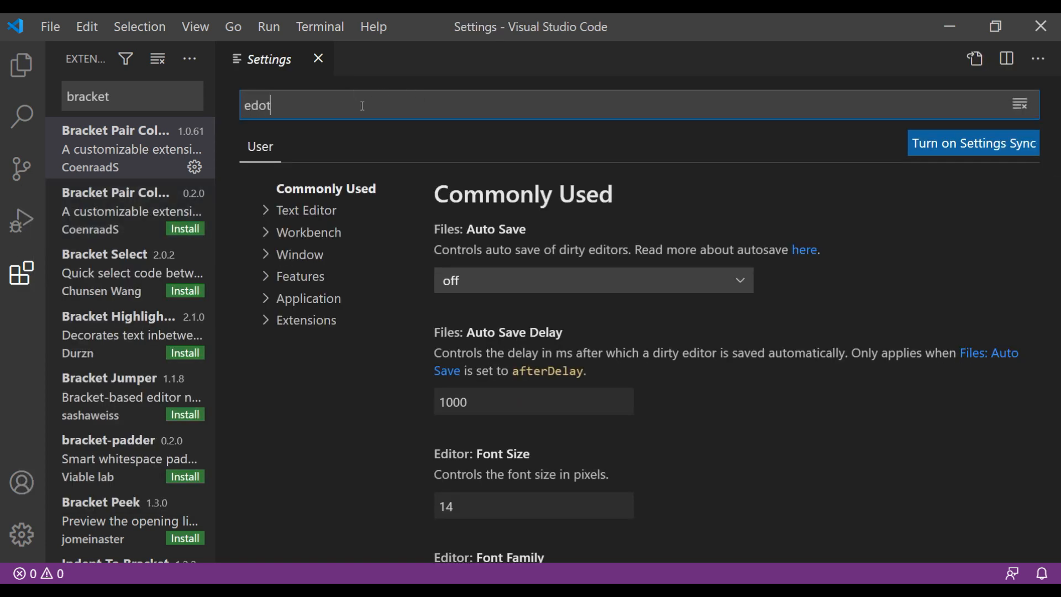
key(BackSpace)
key(BackSpace)
key(BackSpace)
key(BackSpace)
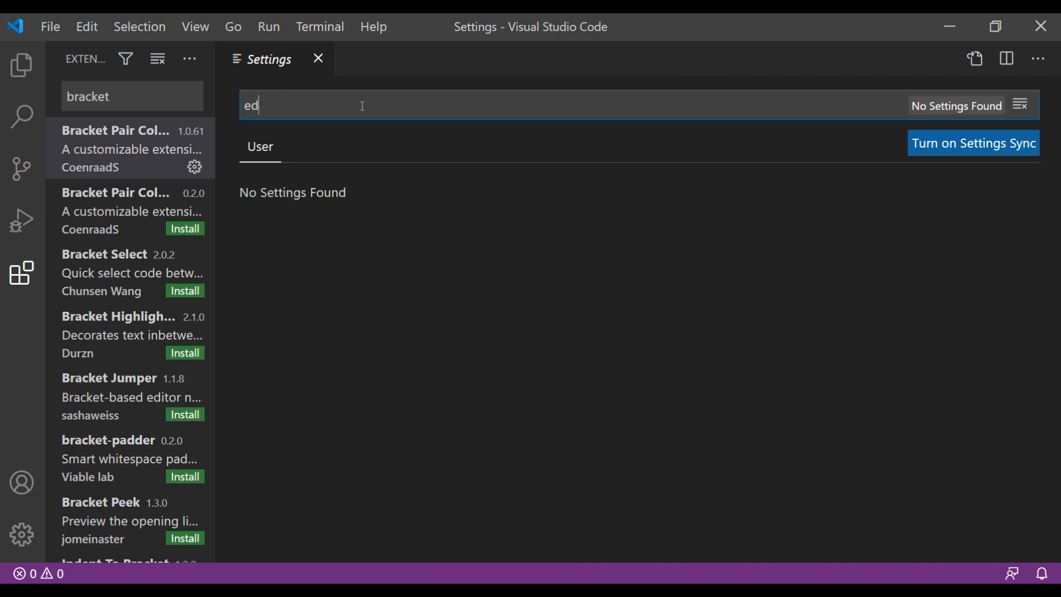
text(itor)
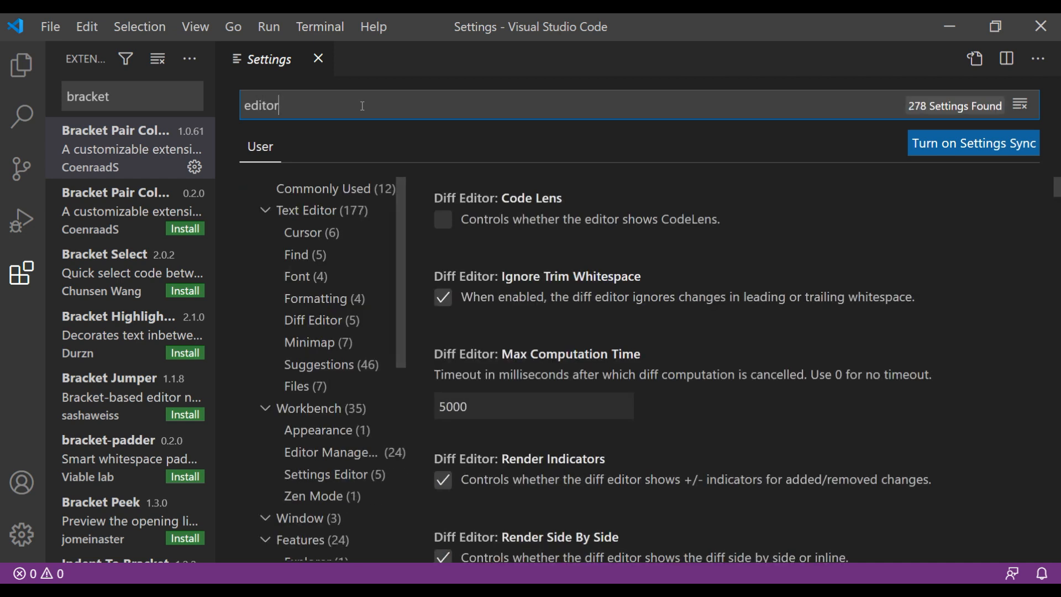
text(.for)
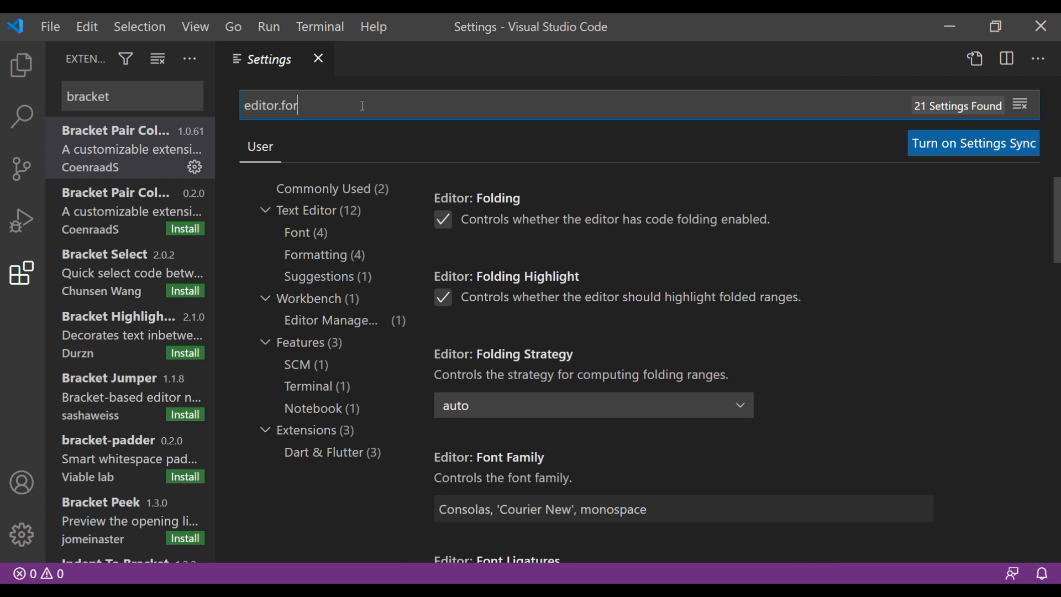
text(ma)
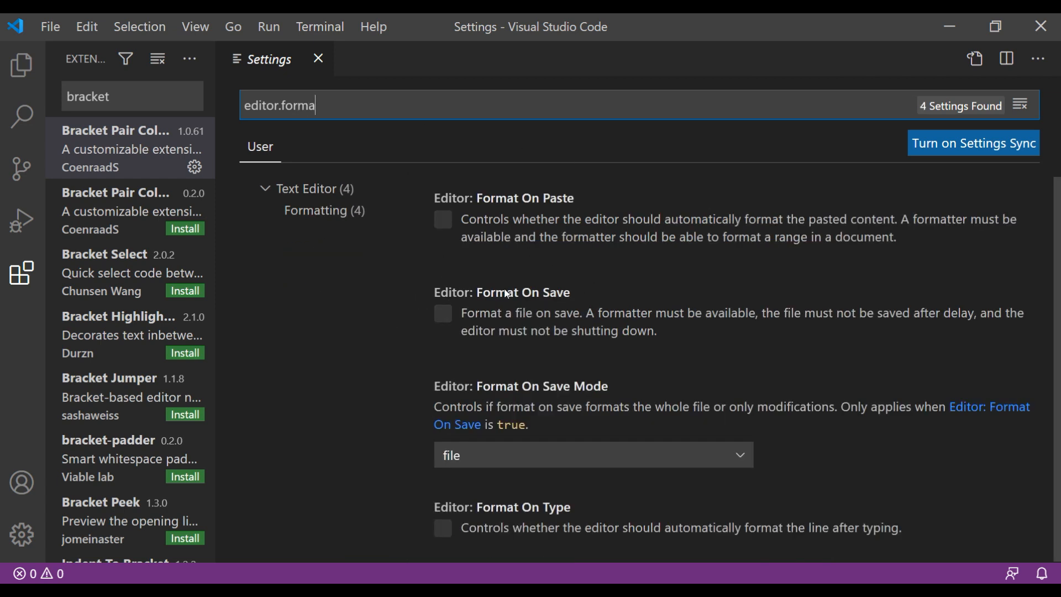
- Enable Editor: Format On Save, then close the settings and hide the extensions list
click(443, 314)
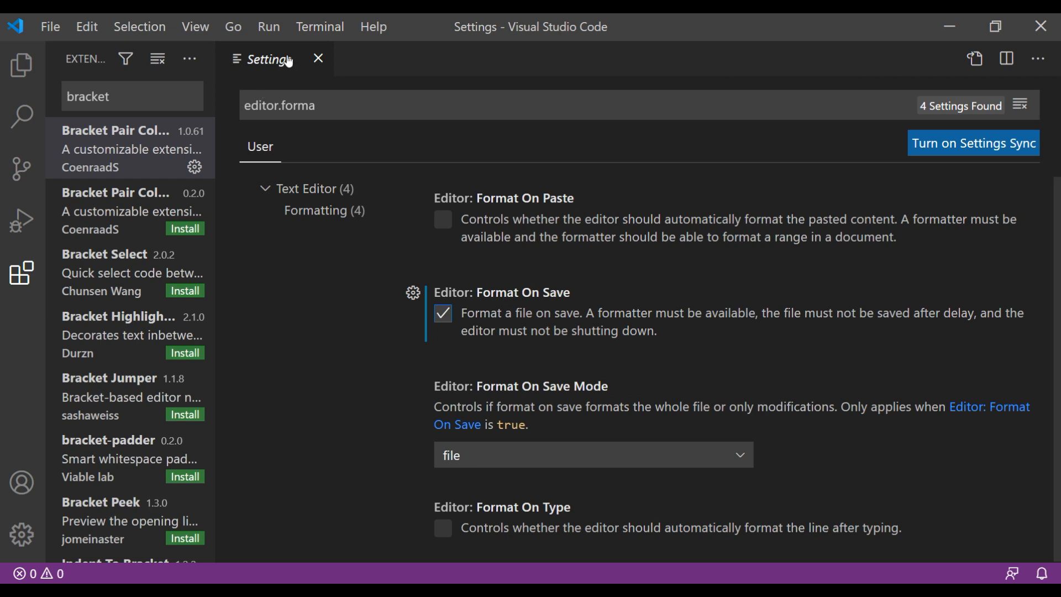
click(319, 58)
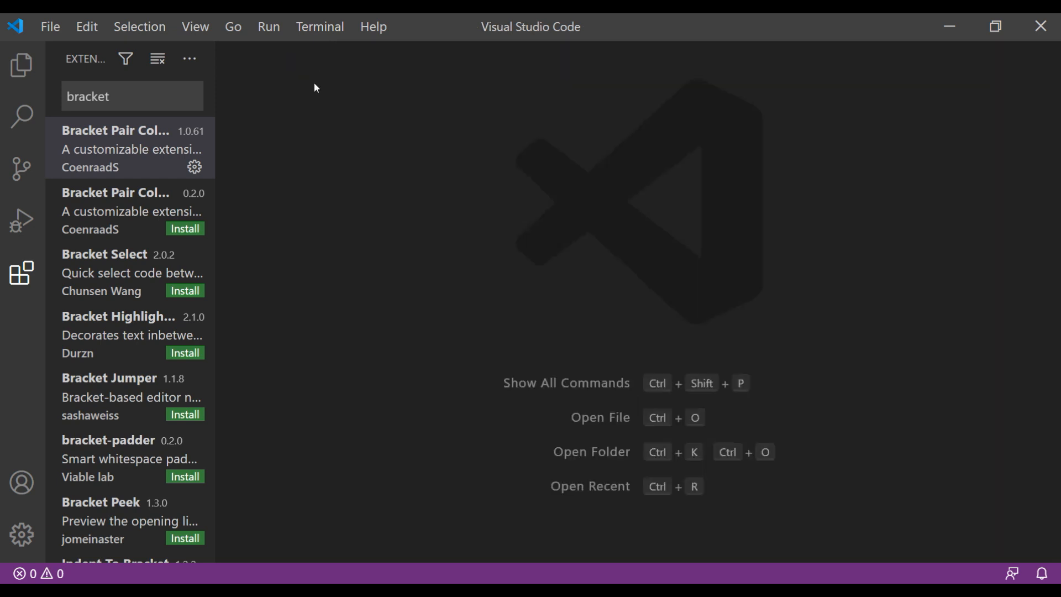
click(22, 273)
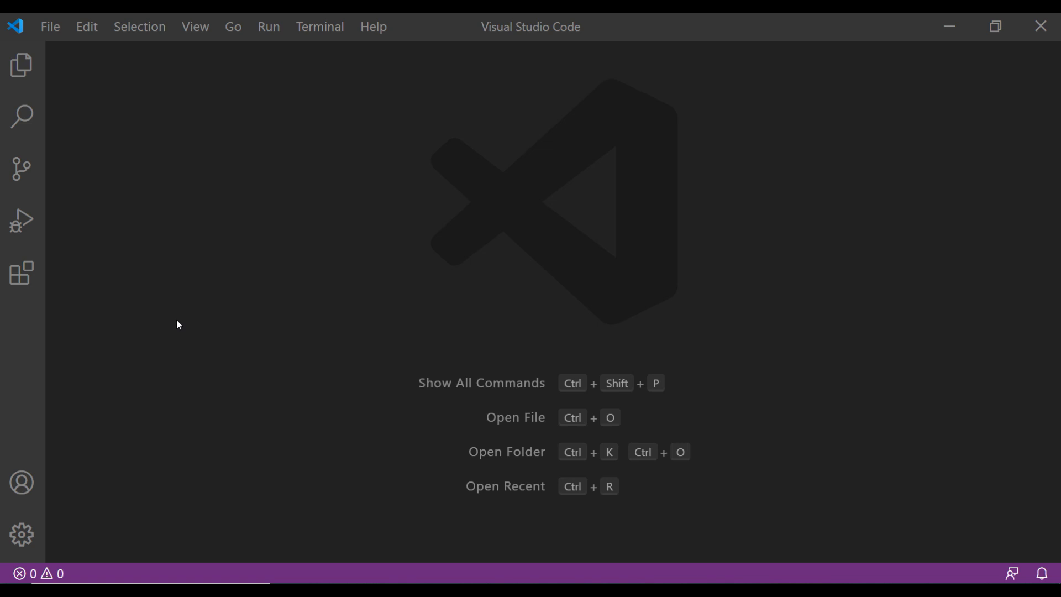
- Minimize Visual Studio Code, search for "git download" in a new Chrome tab, and open the git-scm.com downloads page
click(949, 27)
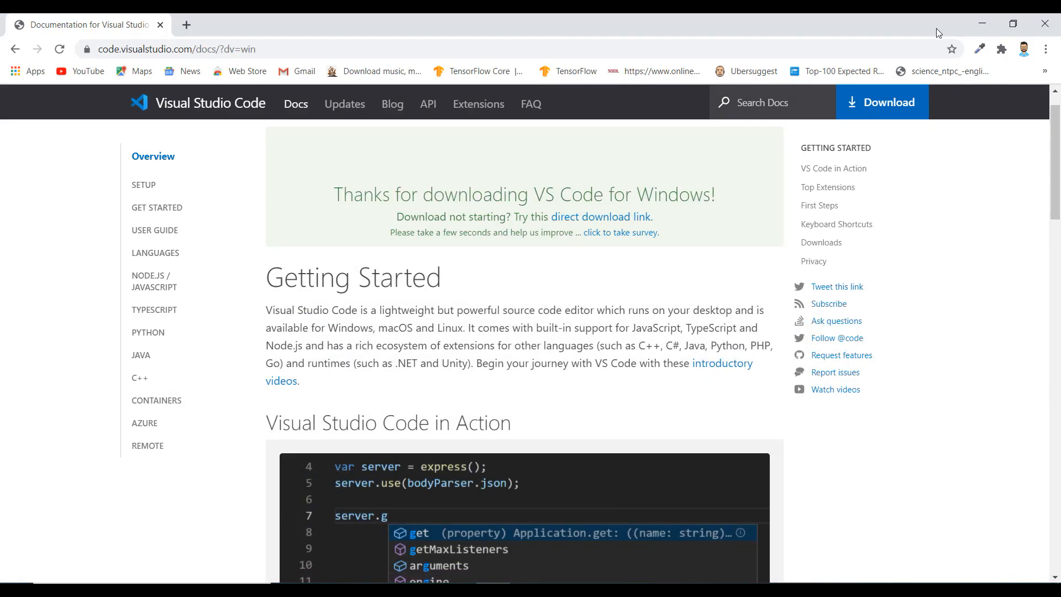
key(ctrl+t)
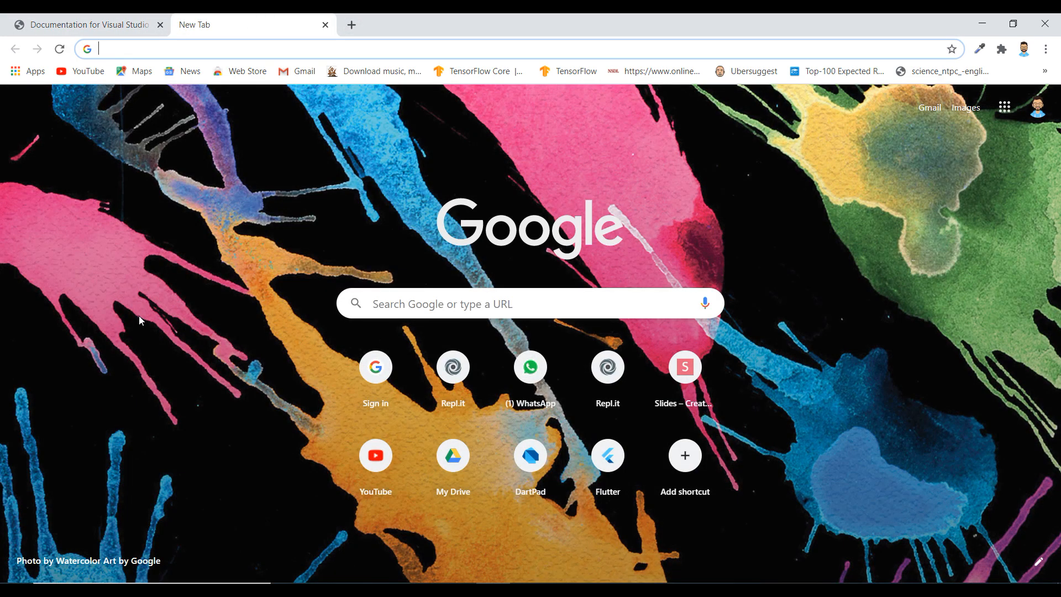
text(git doe)
key(Down)
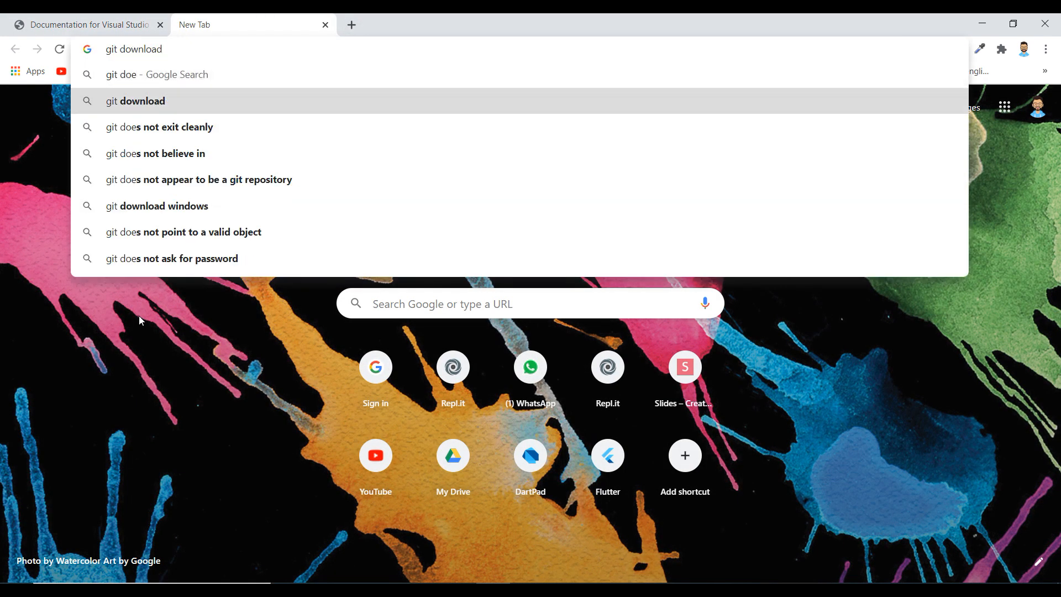
key(Return)
click(190, 233)
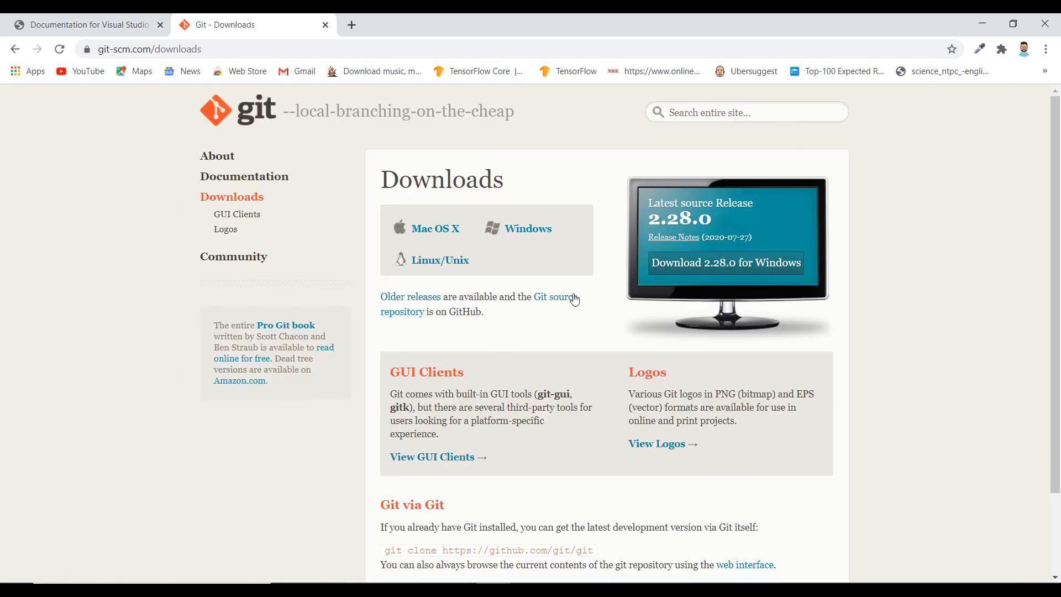
- Download 64-bit Git 2.28.0 for Windows, launch its installer and accept the GNU General Public License
click(534, 230)
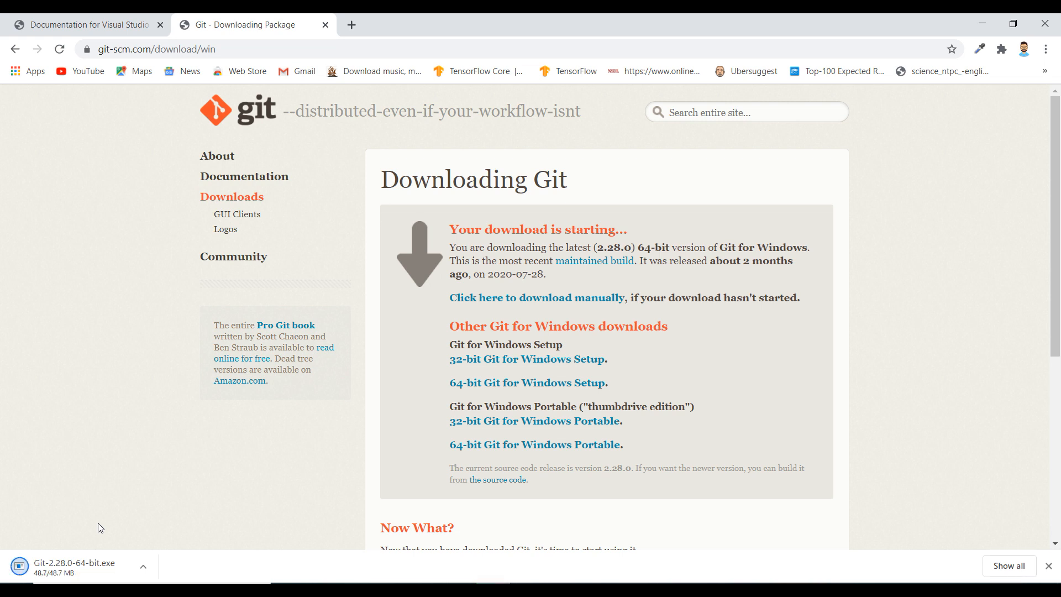
click(66, 567)
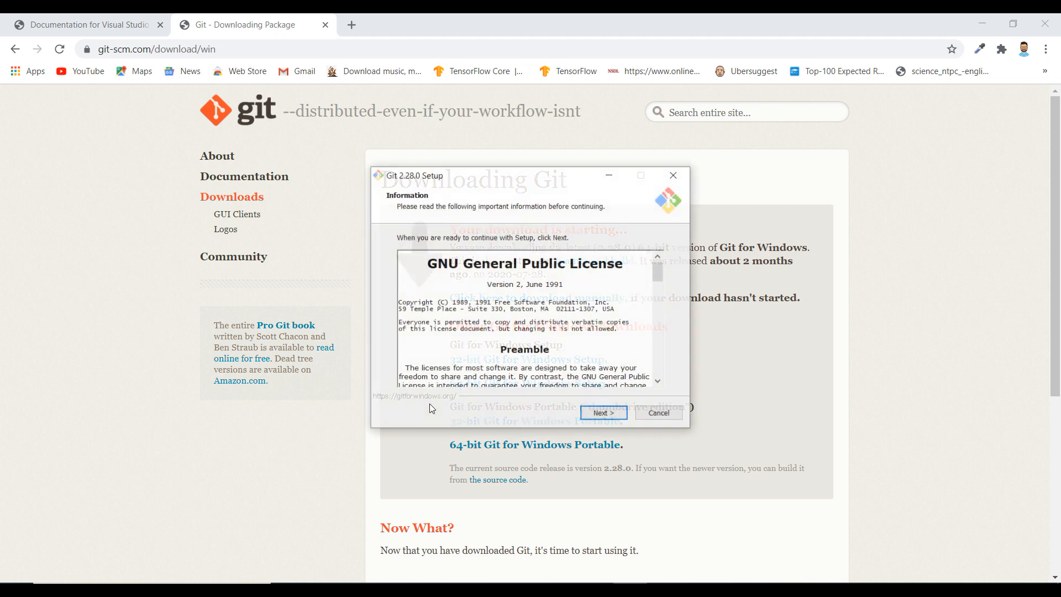
click(608, 415)
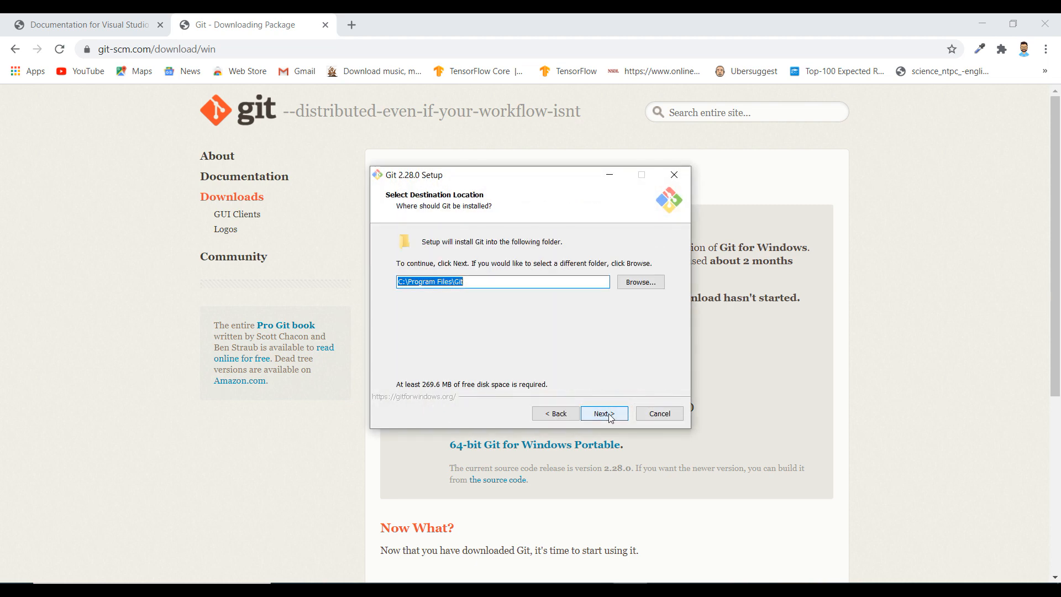
- Accept the Git setup defaults for C:\Program Files\Git, the components, the Git Start Menu folder and Vim as default editor
click(608, 416)
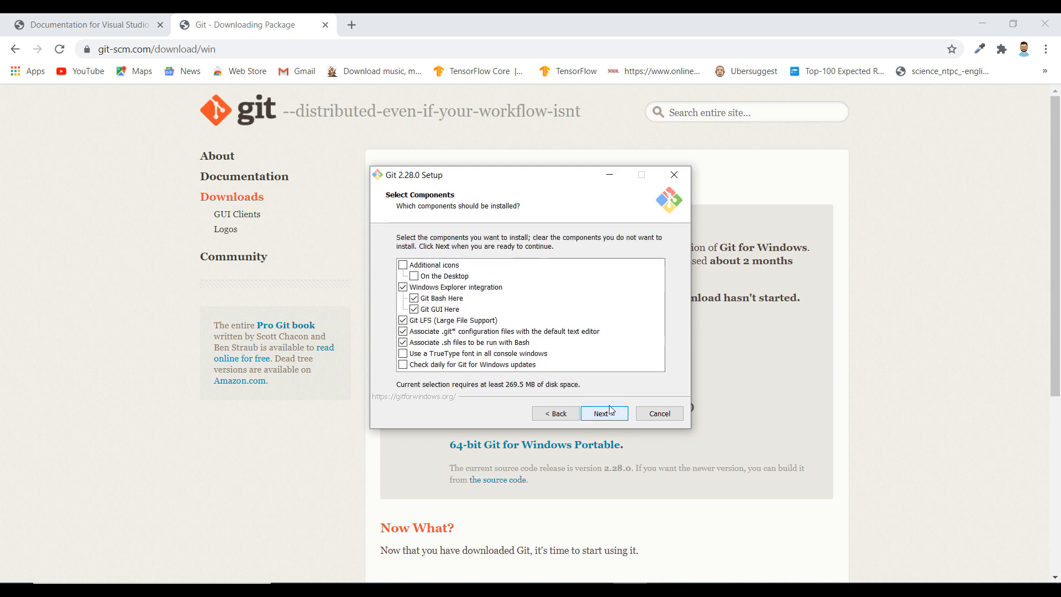
click(608, 415)
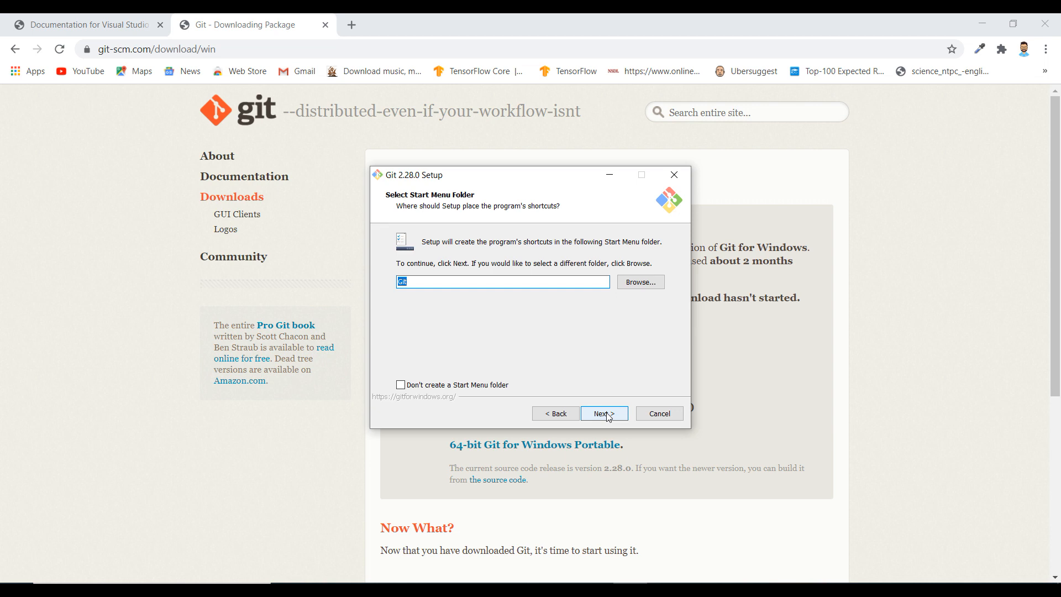
click(609, 416)
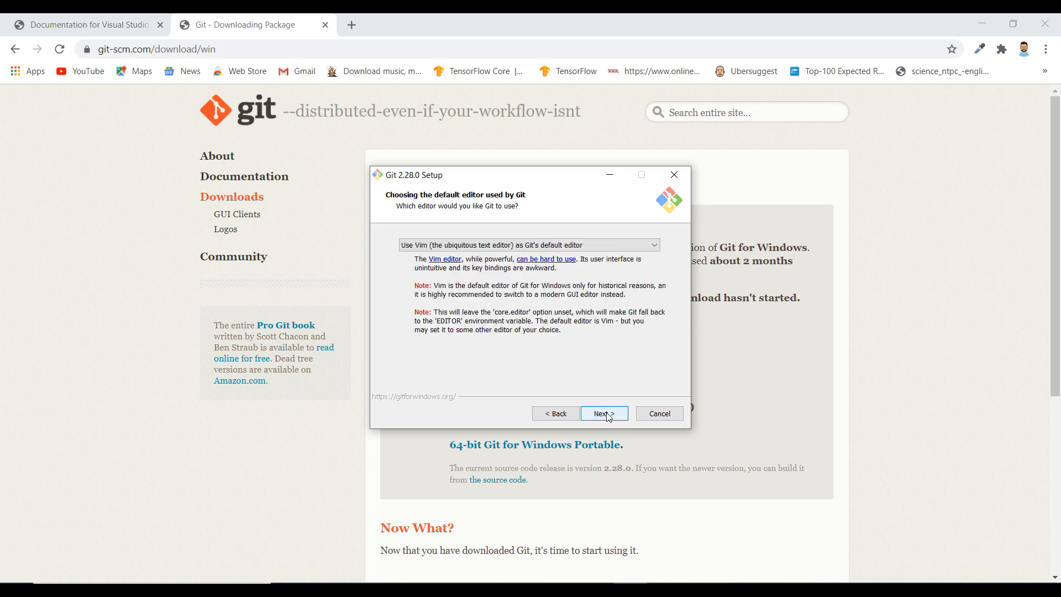
click(608, 415)
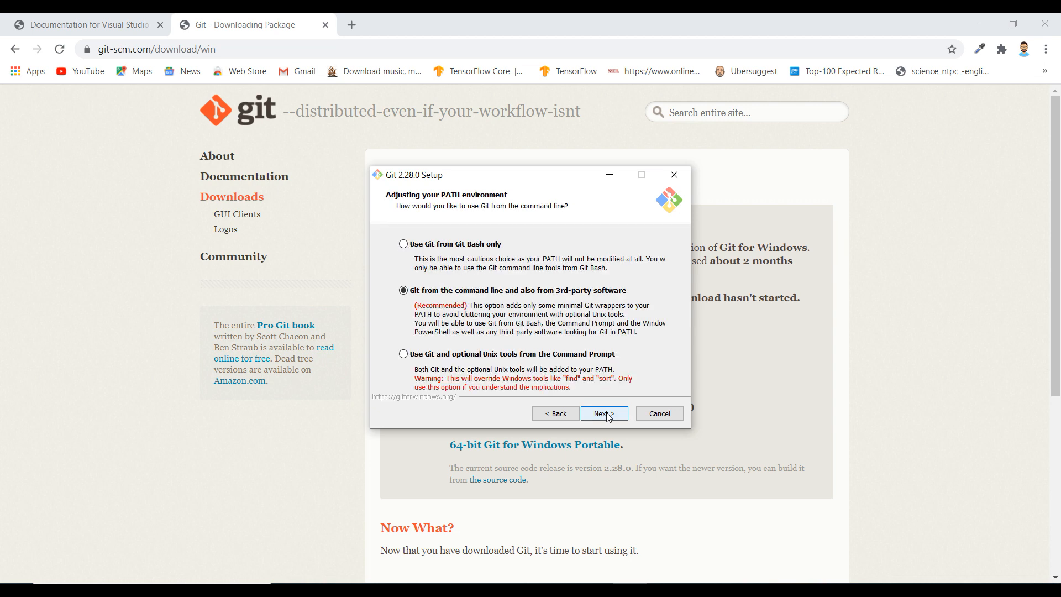
- Keep command-line and 3rd-party PATH access, OpenSSL, Windows-style checkout with Unix-style commits, MinTTY and the default setting on the page after it
click(608, 416)
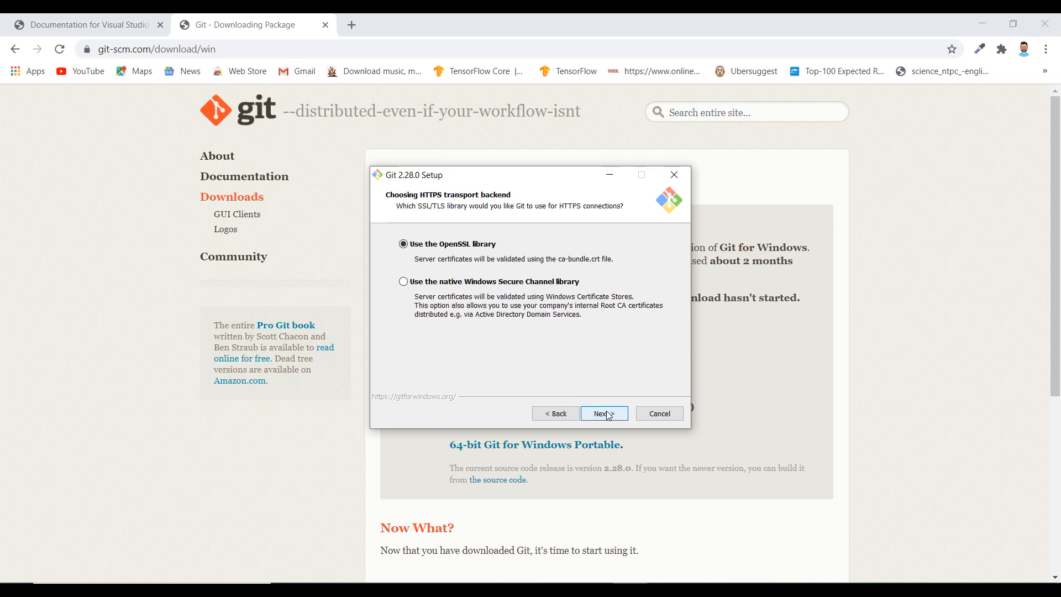
click(608, 416)
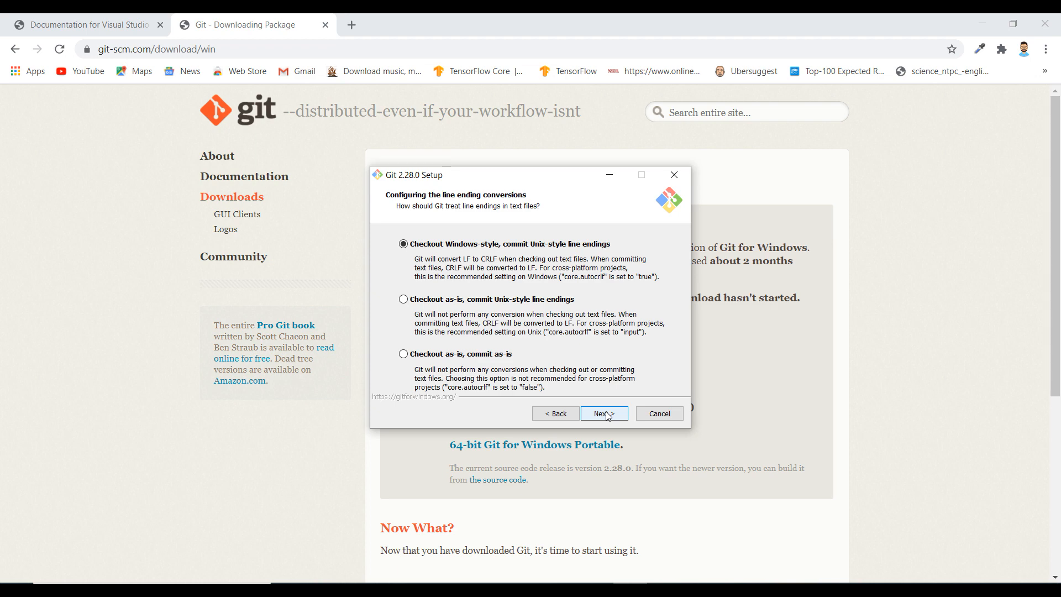
click(609, 415)
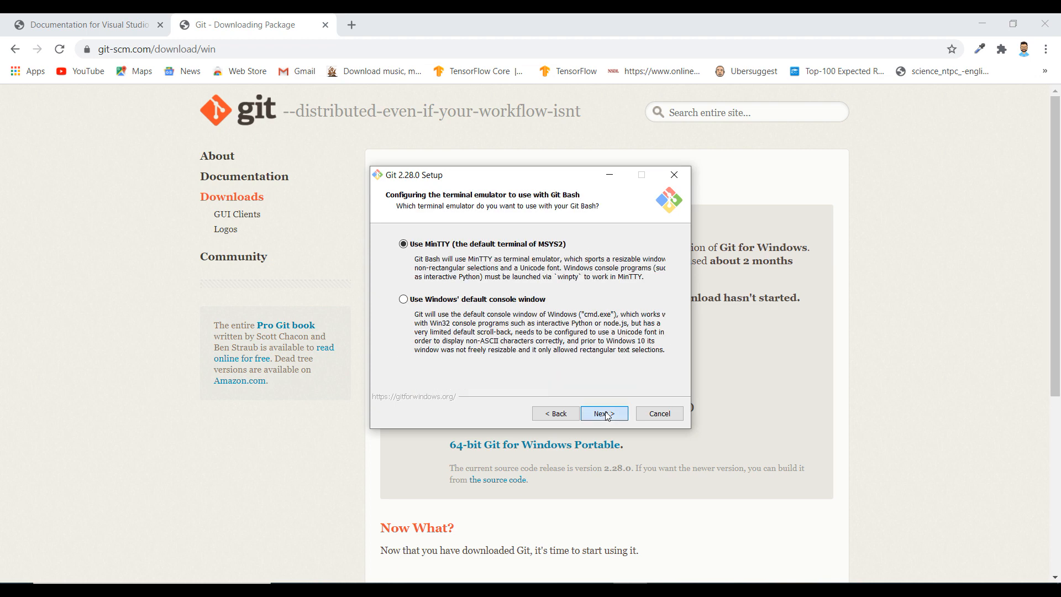
click(608, 416)
click(609, 416)
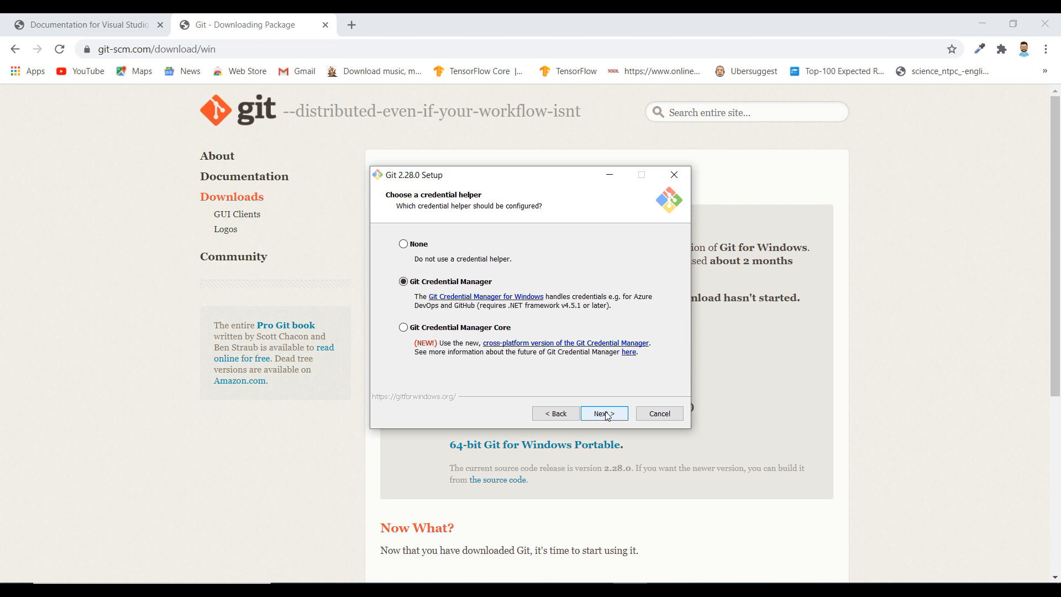
- Install Git with Git Credential Manager, file system caching and no experimental options, then finish setup and close the release notes
click(608, 416)
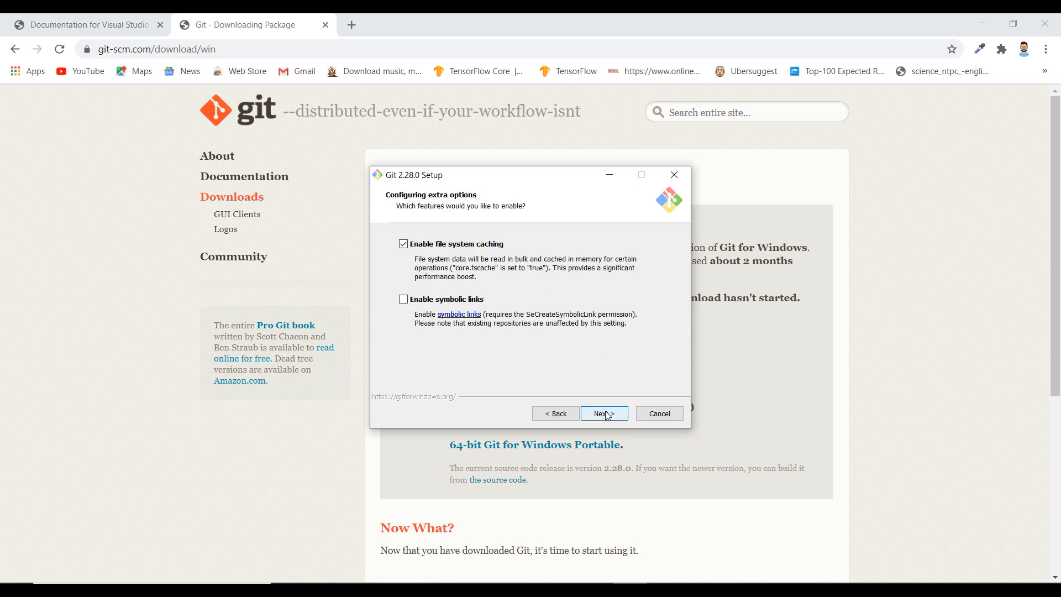
click(608, 415)
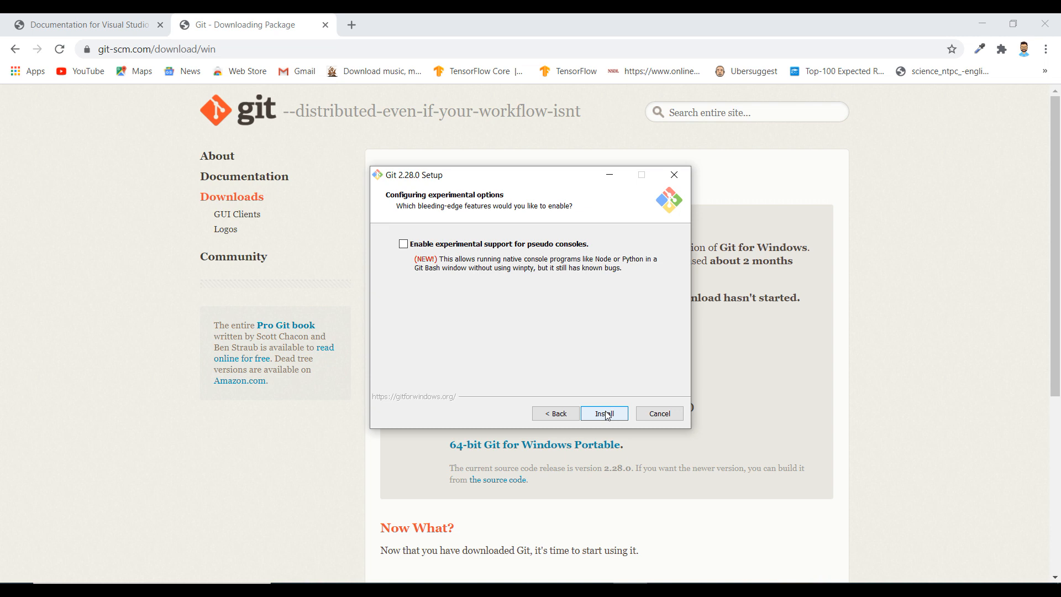
click(605, 413)
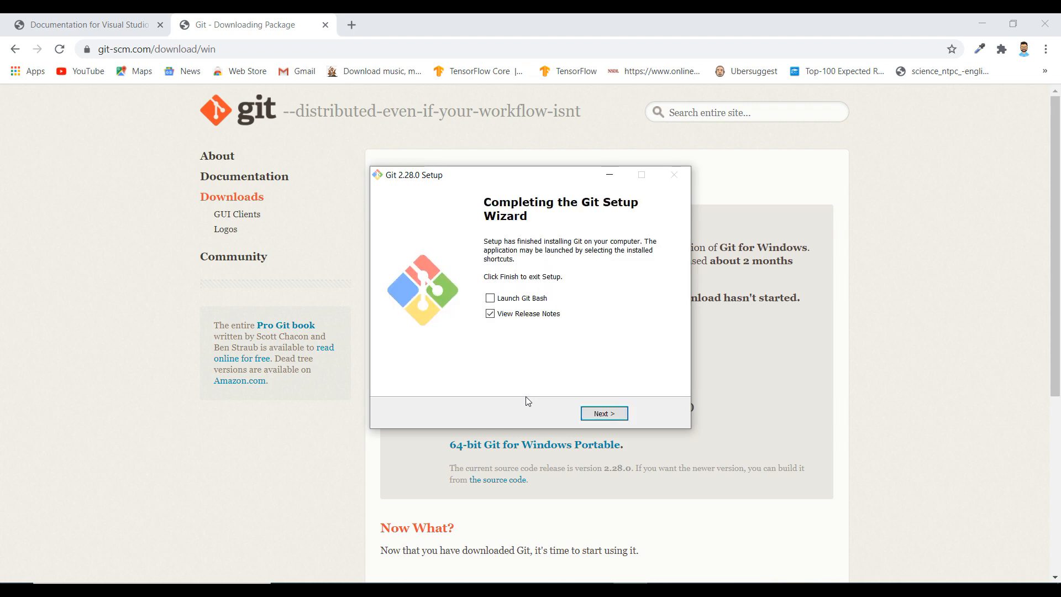
click(603, 418)
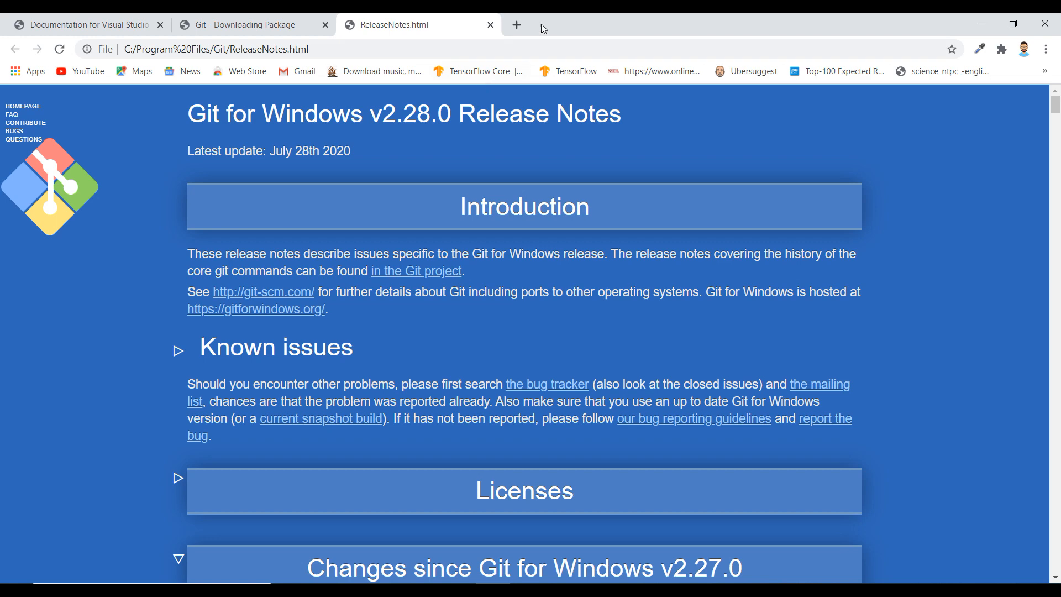
click(490, 25)
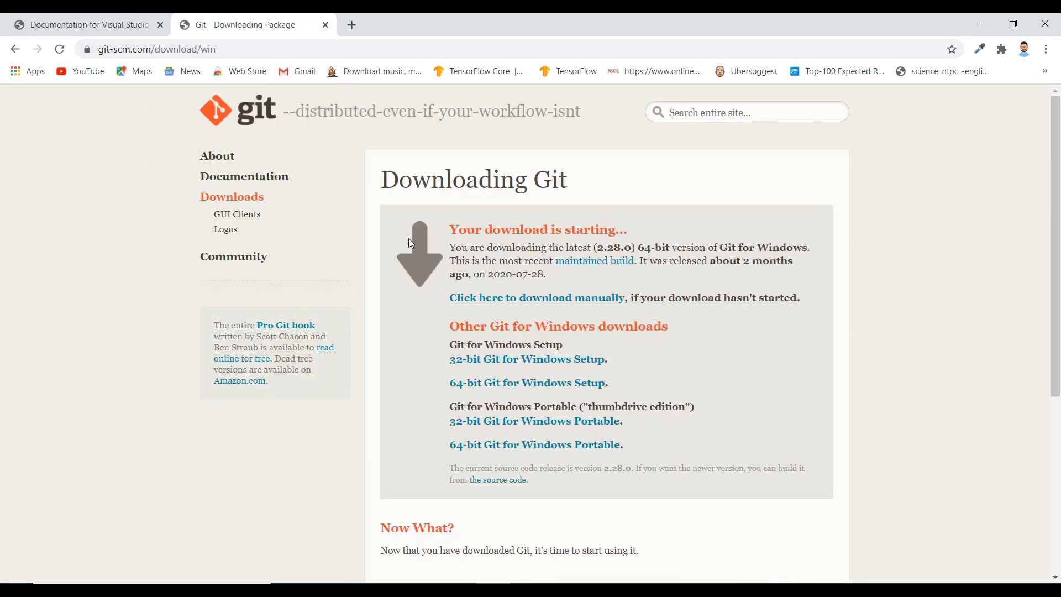
- Search for "JDK download" in a new tab and open the JDK 15 download page from Oracle's Java SE Downloads
click(351, 25)
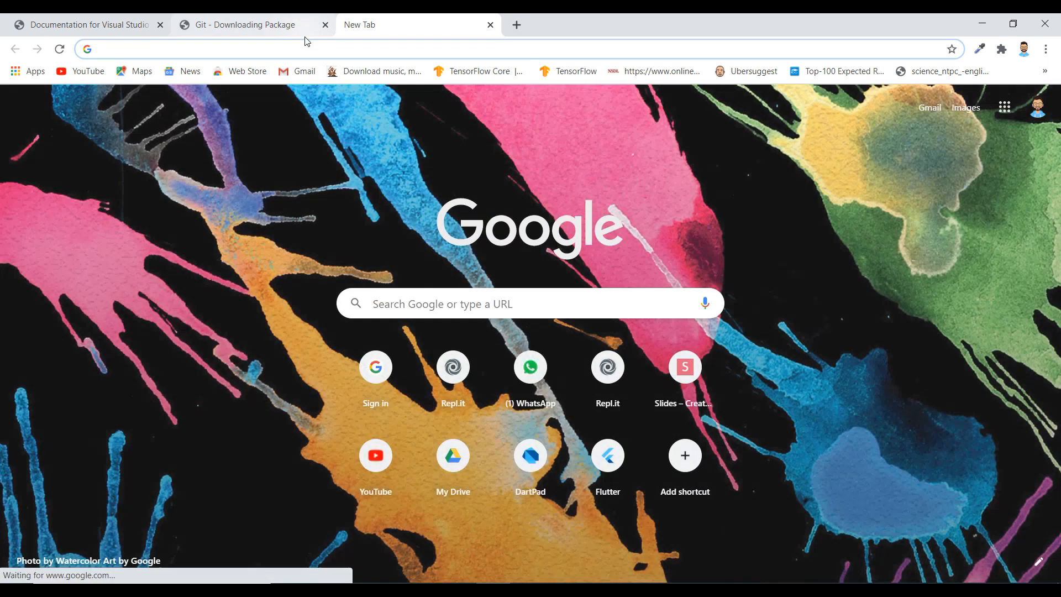
text(J)
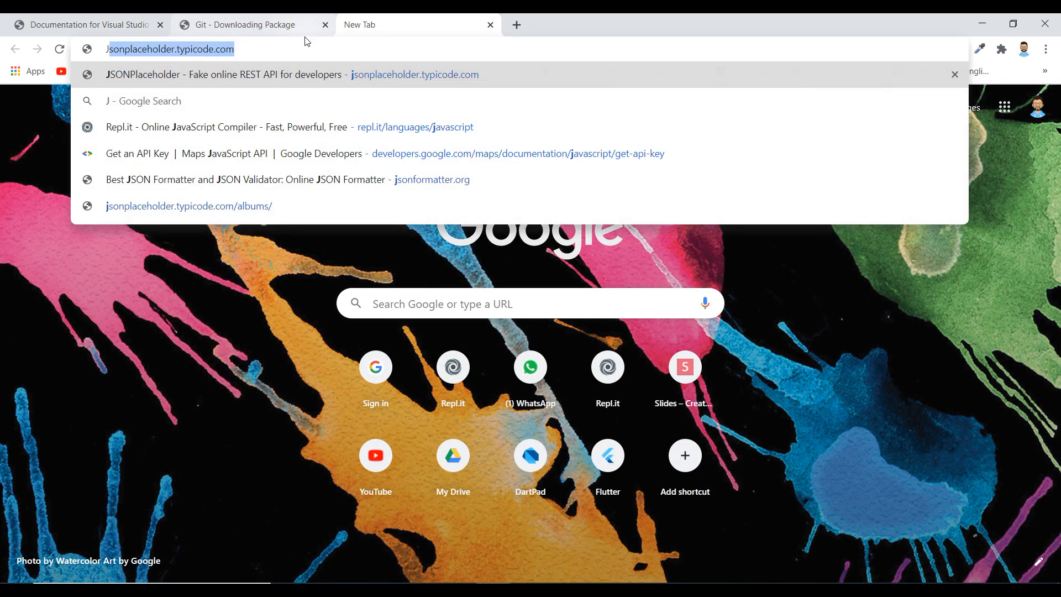
text(DK download)
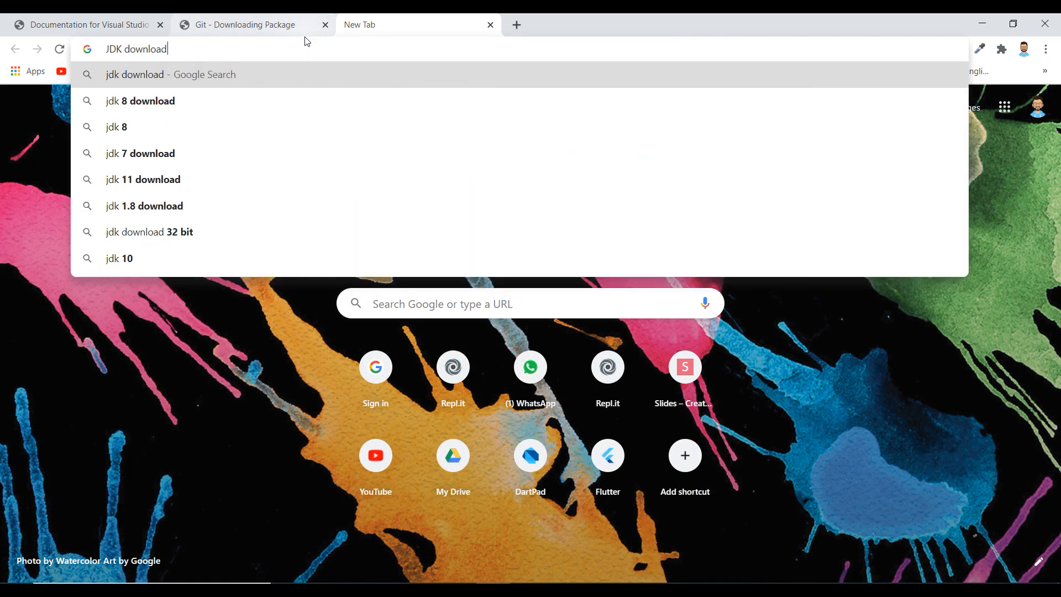
key(Return)
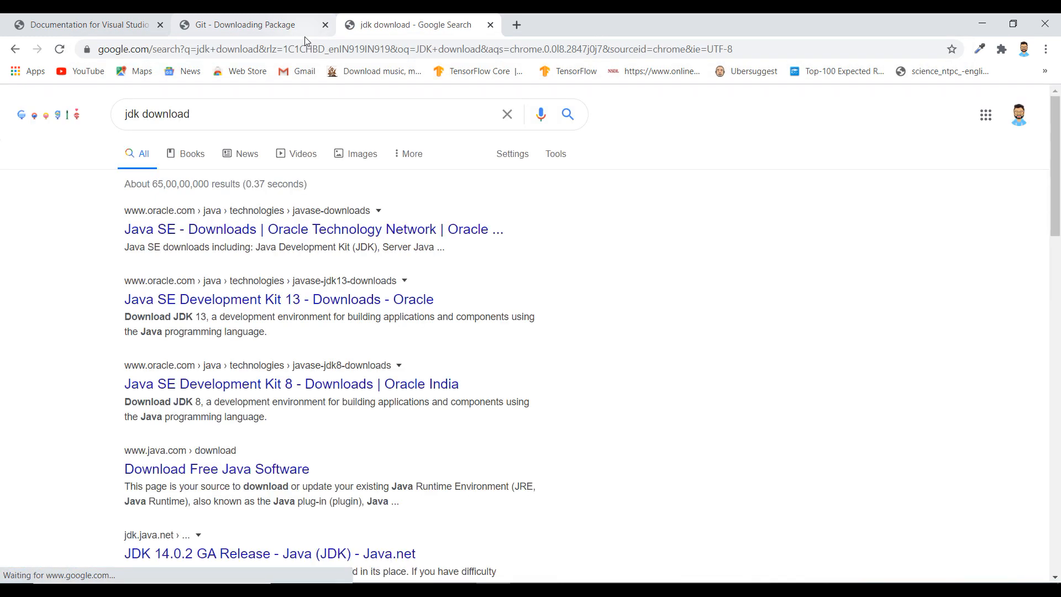
click(270, 236)
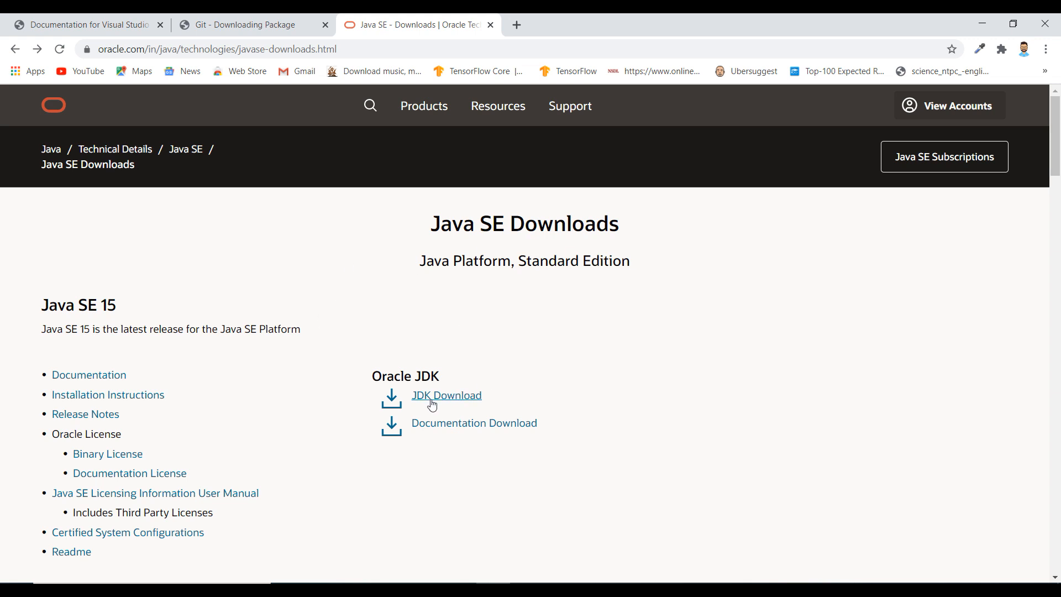
scroll(430, 404, up, 3)
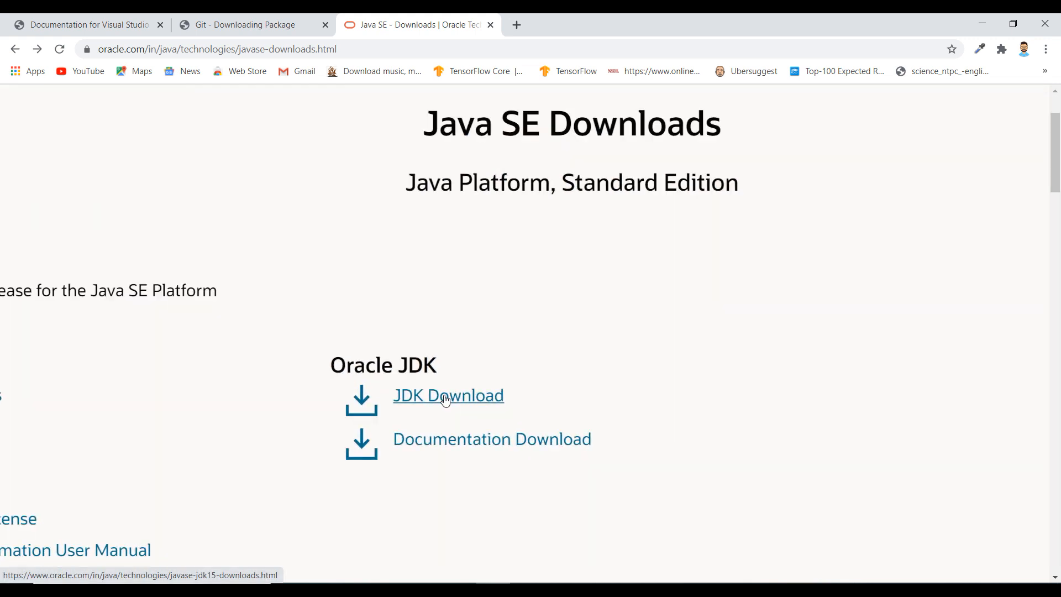
click(440, 401)
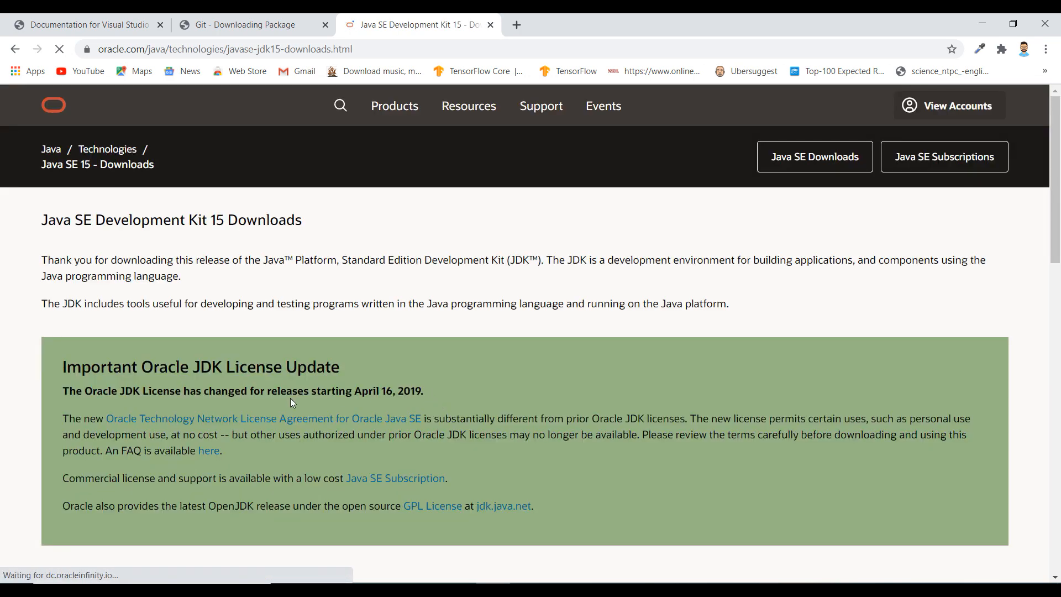
- Download the Windows x64 Installer jdk-15_windows-x64_bin.exe, accepting the Oracle license agreement and keeping the flagged file
scroll(290, 398, down, 9)
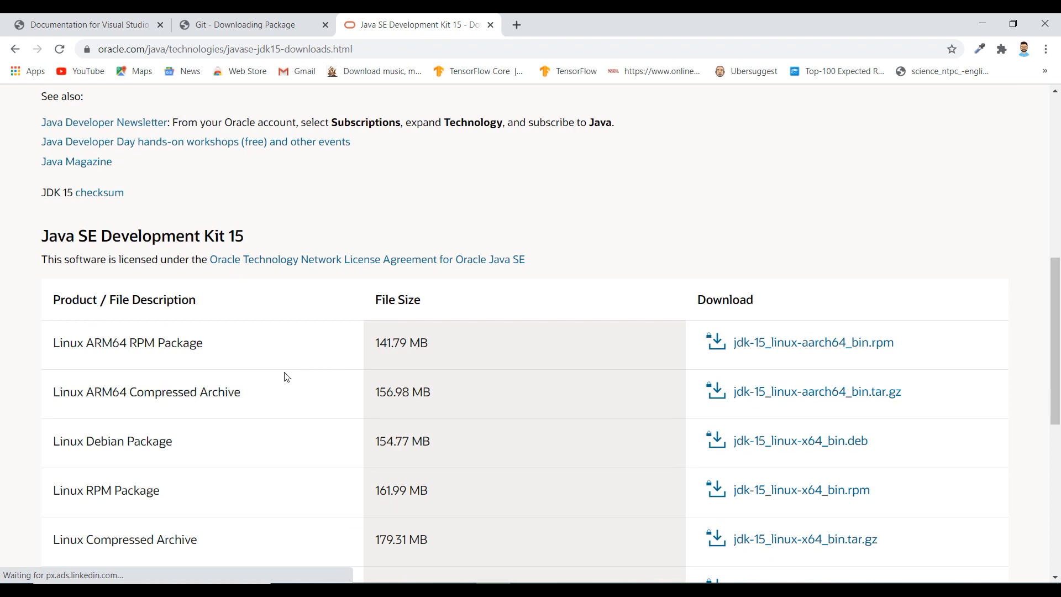
scroll(286, 377, down, 6)
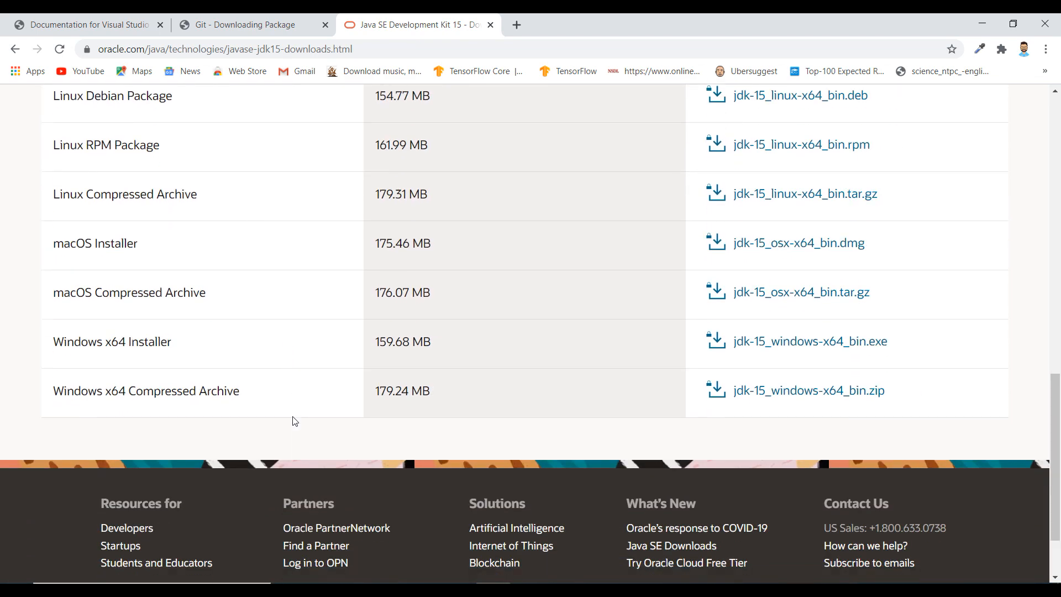
drag(46, 341, 248, 351)
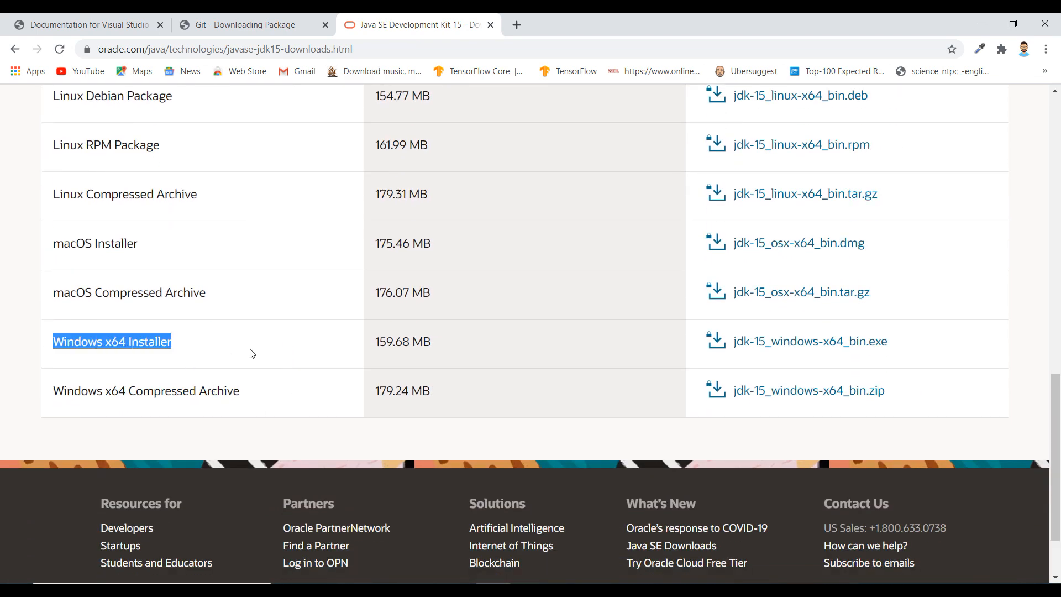
click(205, 344)
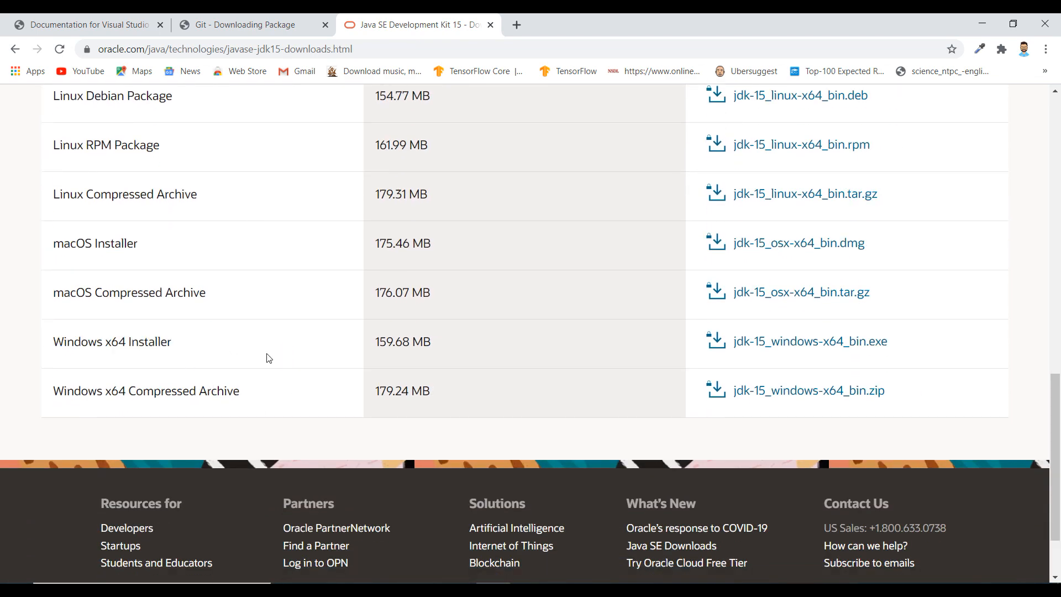
click(803, 343)
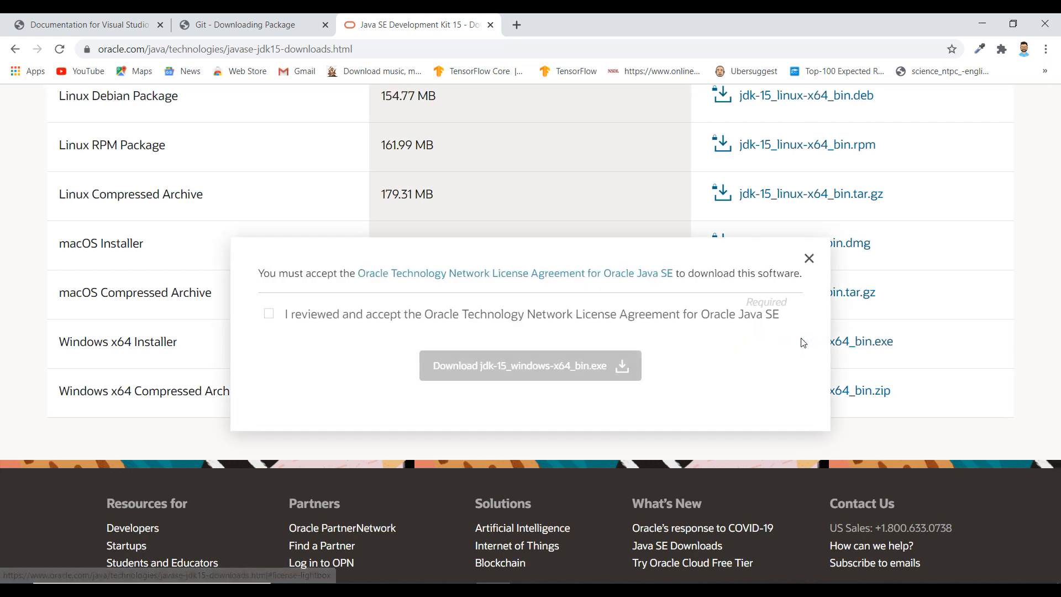
click(269, 314)
click(504, 360)
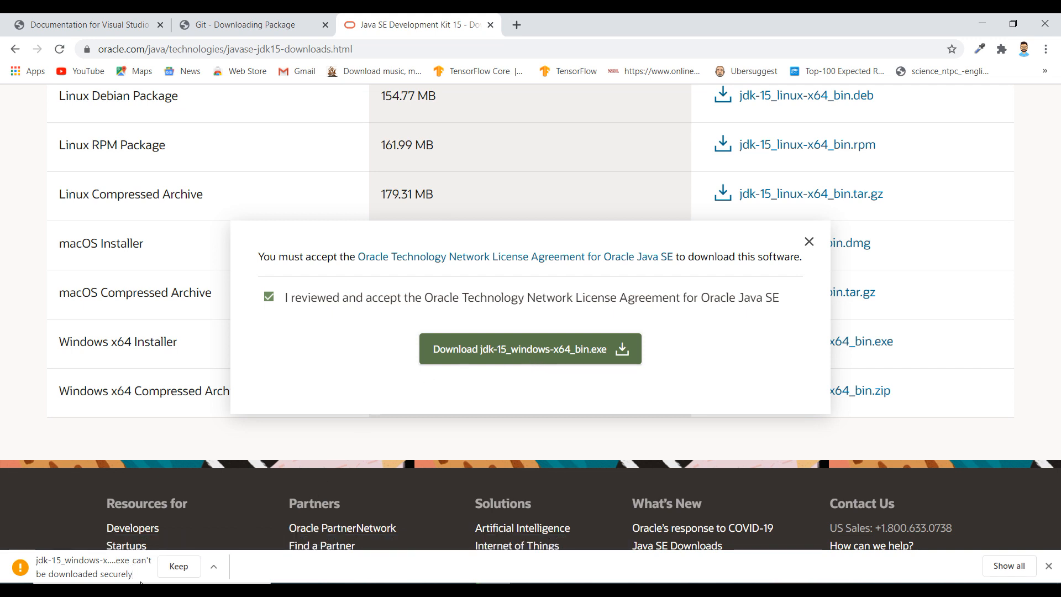
click(179, 568)
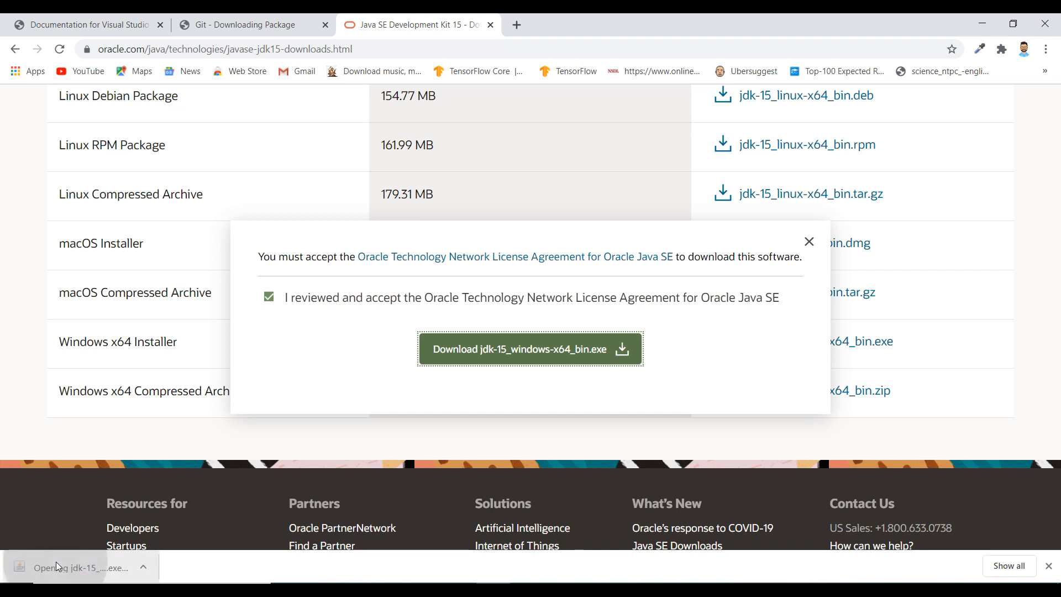
- Install Java SE Development Kit 15 into C:\Program Files\Java\jdk-15\, then close the installer and the Oracle tab
click(56, 562)
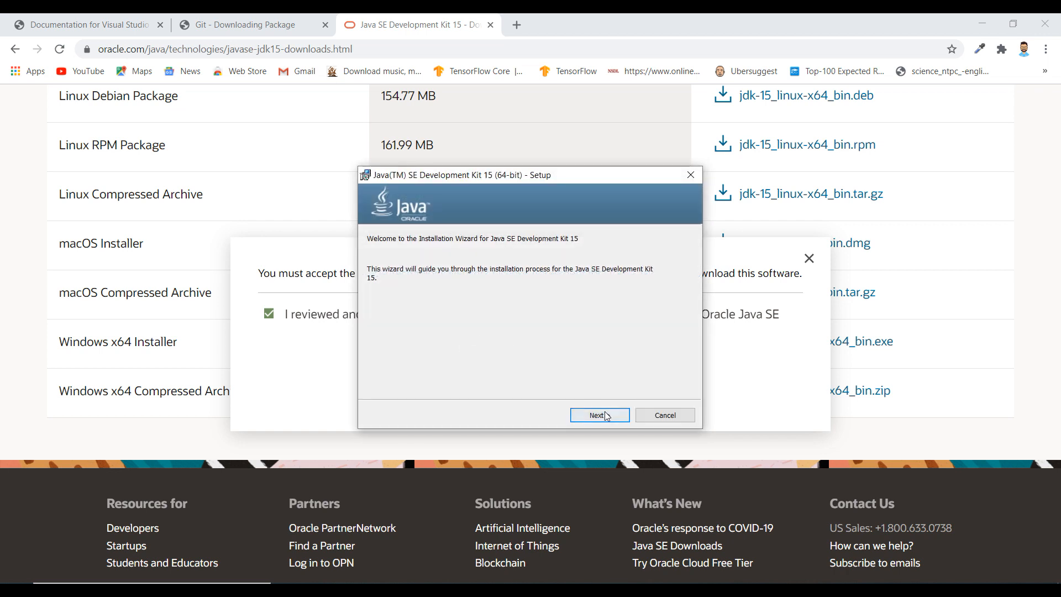
click(591, 420)
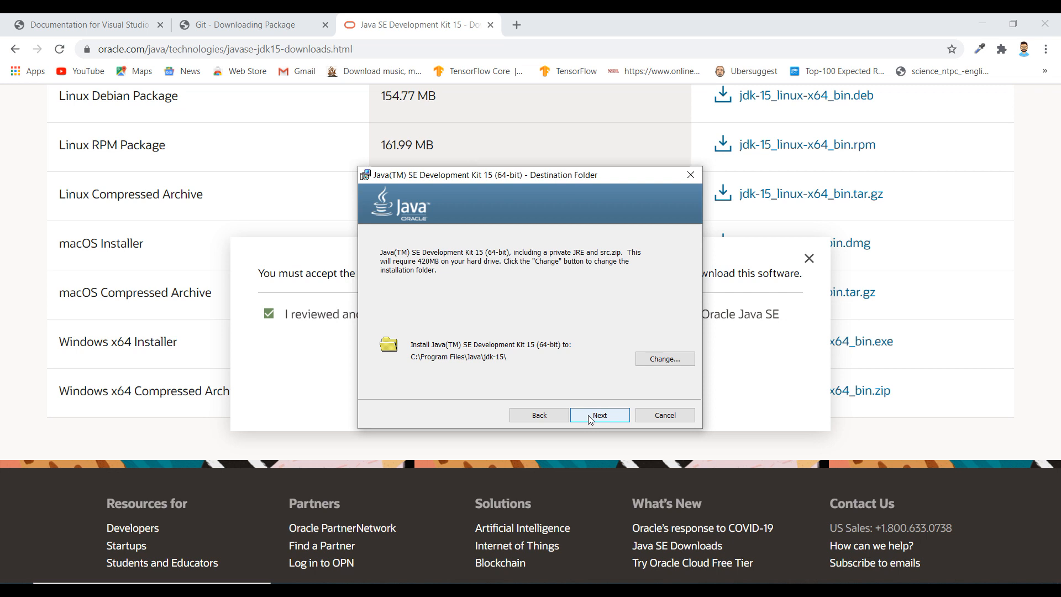
click(608, 419)
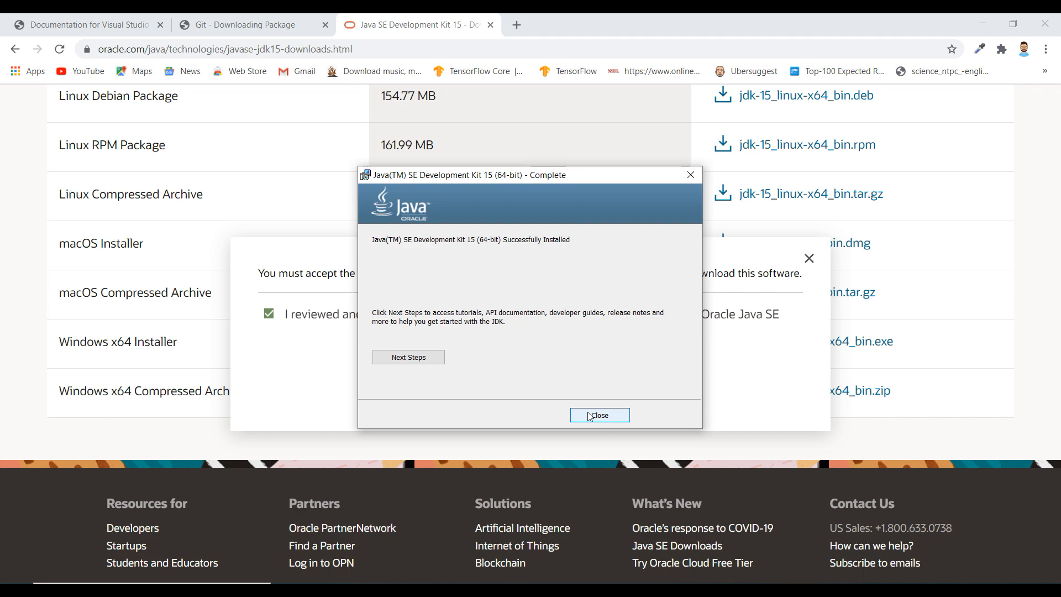
click(608, 417)
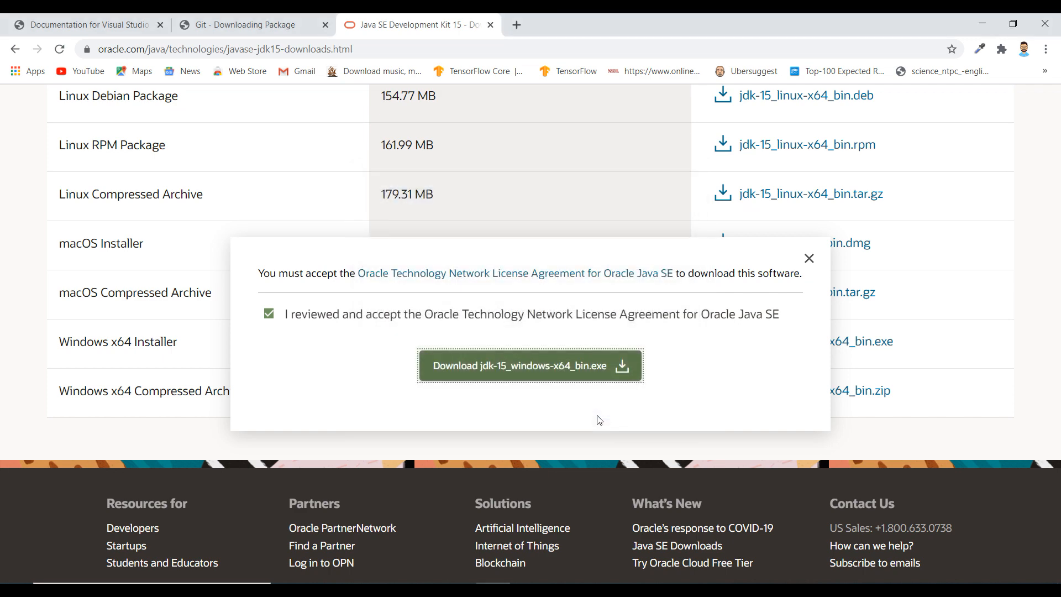
click(490, 24)
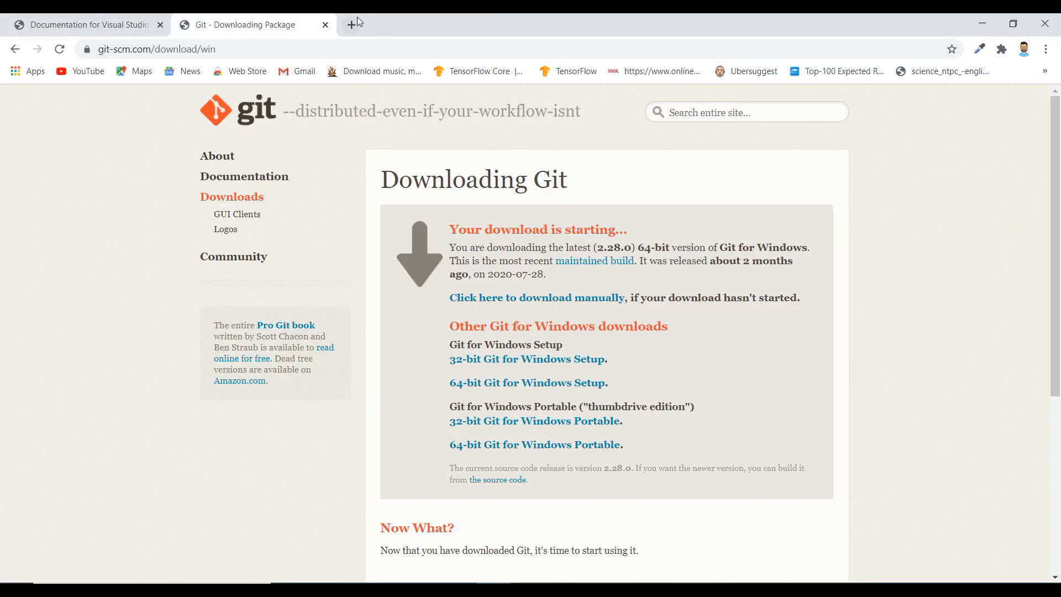
- Close the Git download and Visual Studio documentation tabs, keeping a new empty tab, and refresh the desktop
click(325, 24)
click(186, 24)
click(160, 24)
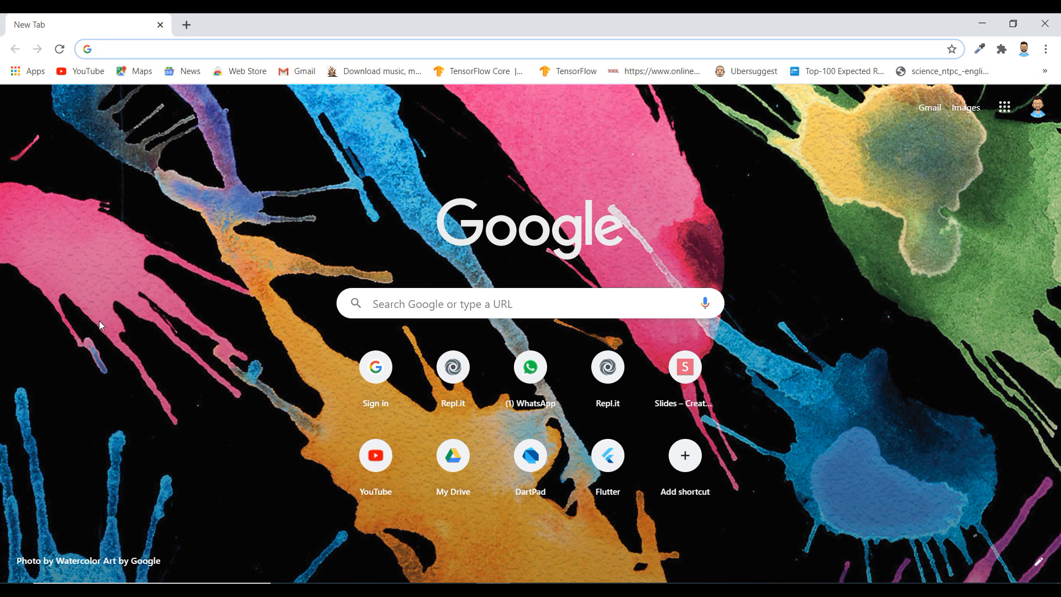
right_click(753, 95)
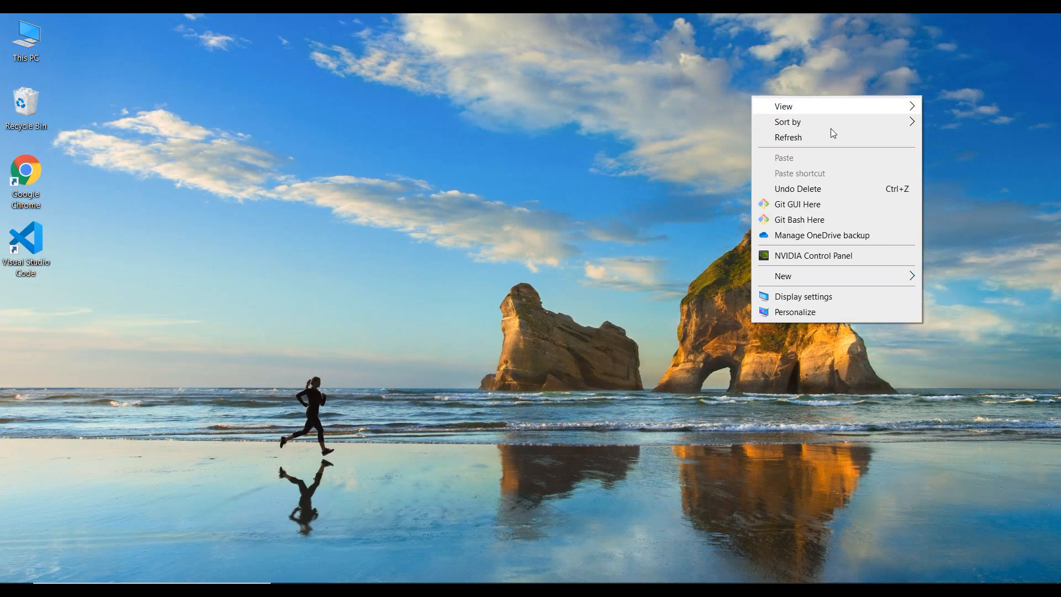
click(832, 138)
- Open the C:\Program Files\Java\jdk-15\bin folder in File Explorer and copy its full path
double_click(22, 37)
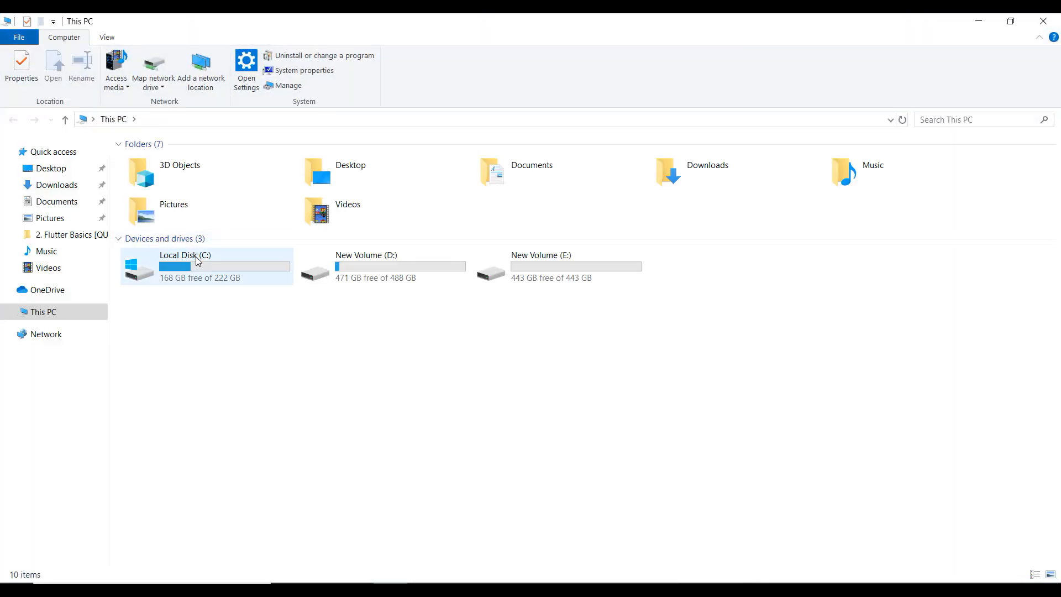
double_click(197, 260)
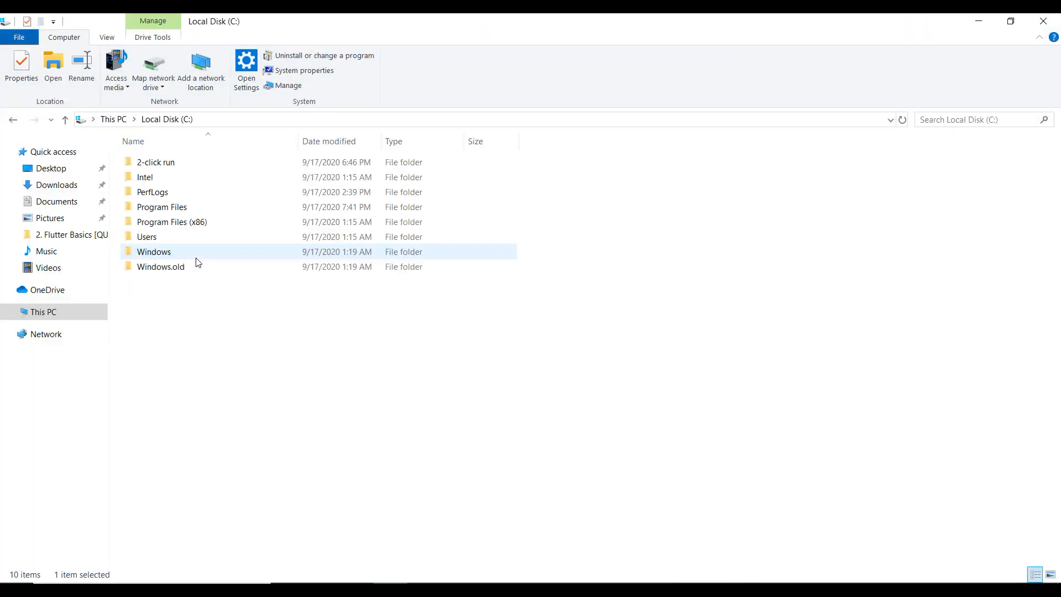
double_click(176, 208)
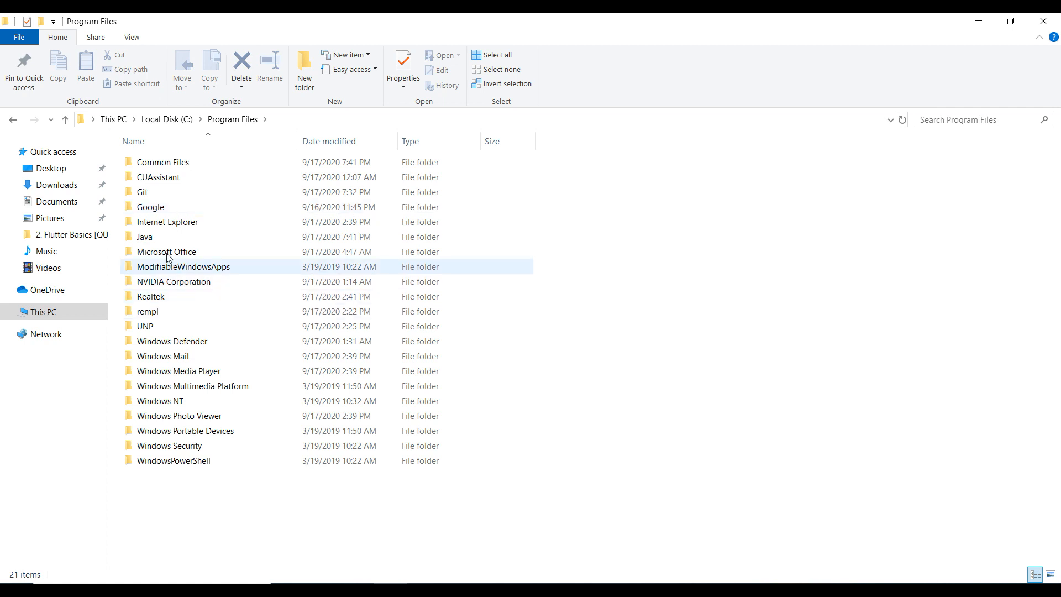
double_click(149, 244)
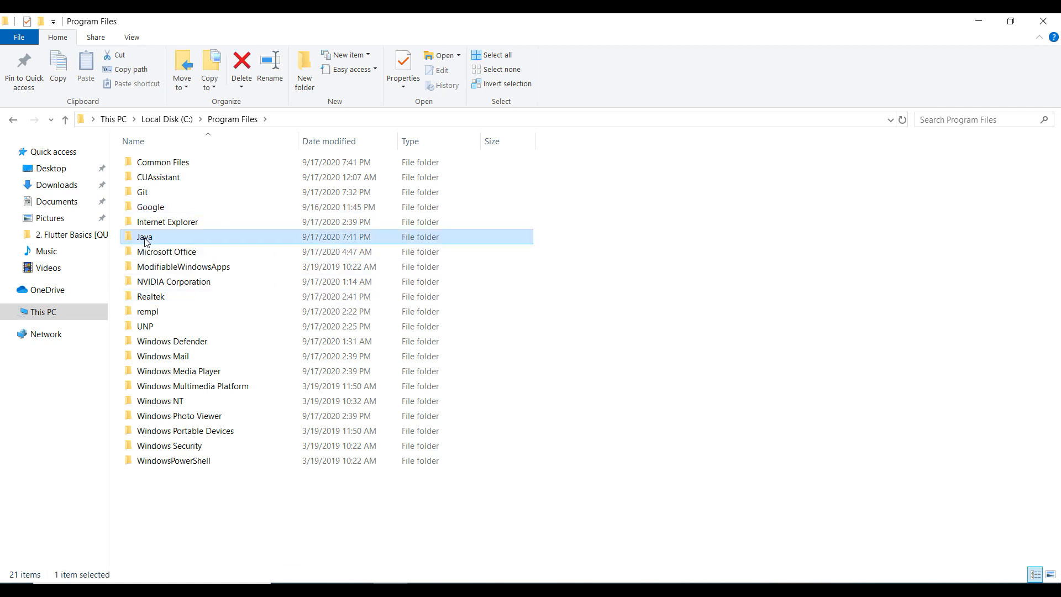
double_click(165, 166)
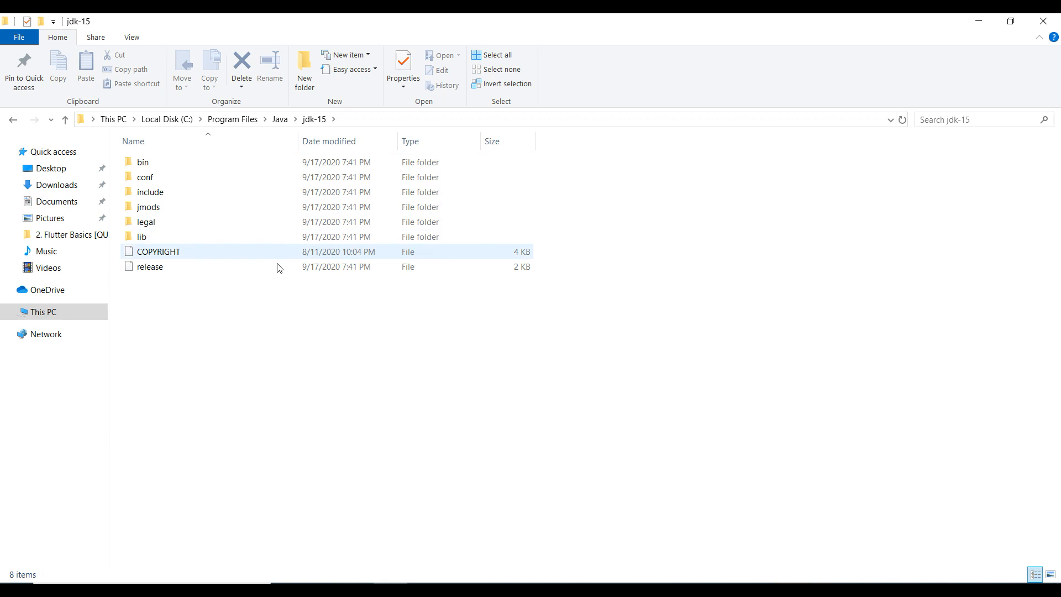
double_click(149, 163)
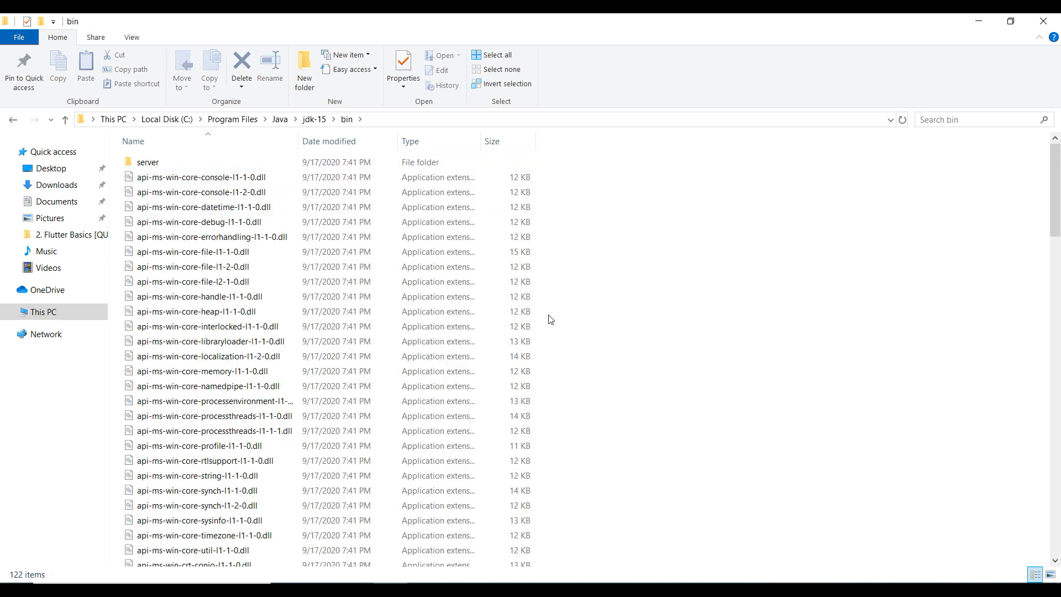
click(504, 118)
right_click(205, 119)
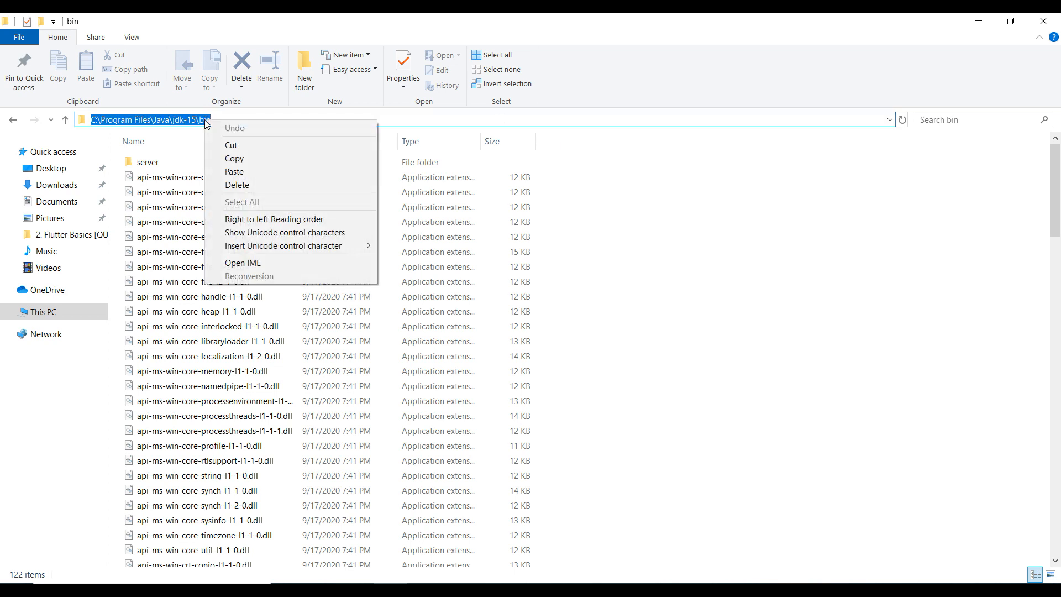
click(257, 152)
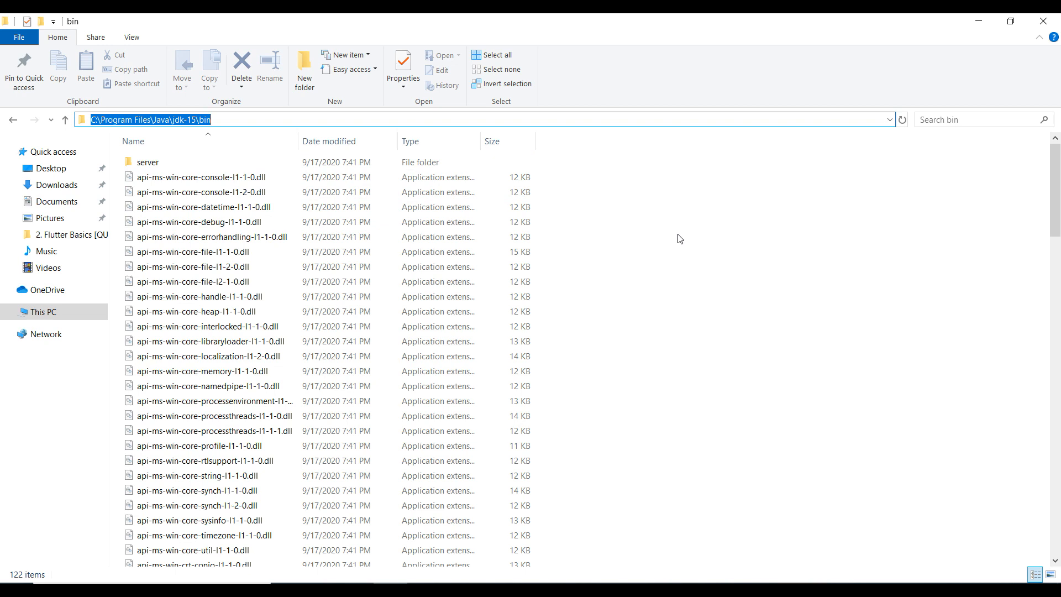
- Search Windows for "envi" and open the Environment Variables dialog of the system properties
click(189, 578)
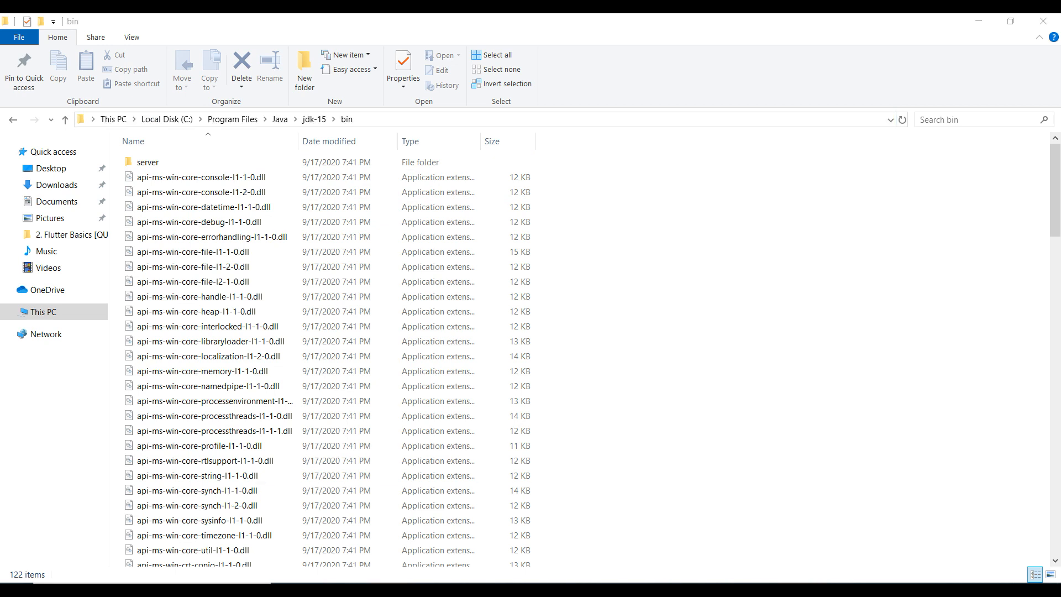
text(envi)
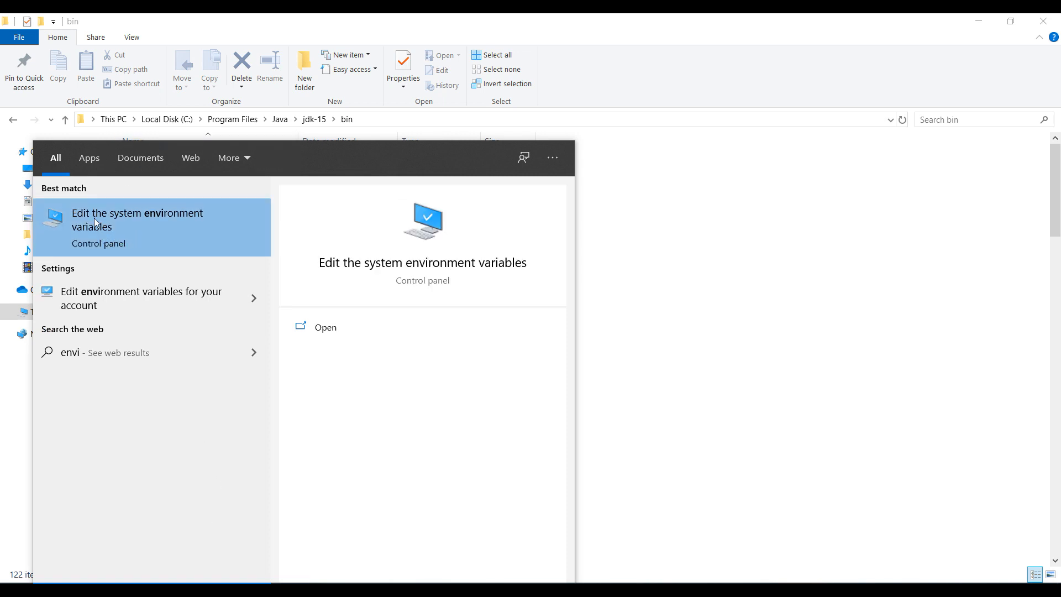
click(113, 218)
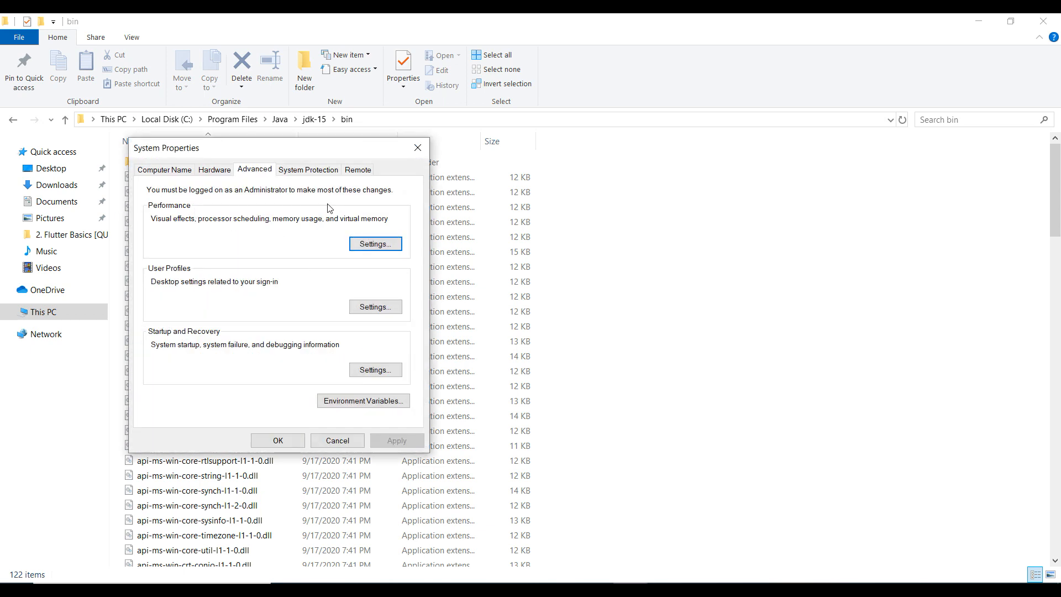
click(359, 402)
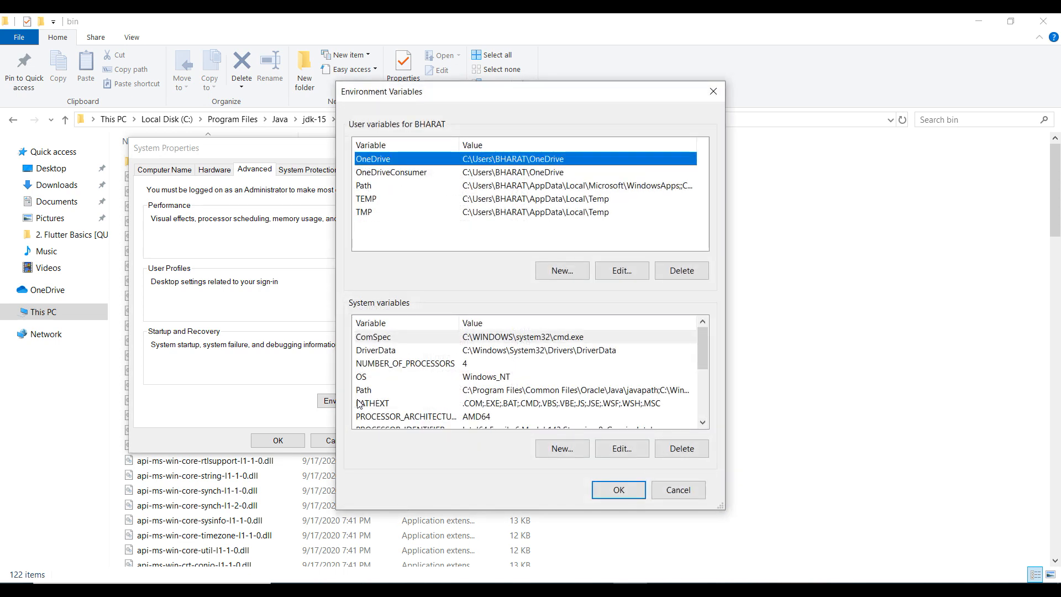
- Add C:\Program Files\Java\jdk-15\bin as a new entry of the user Path variable, confirm all dialogs and close the folder window
click(371, 186)
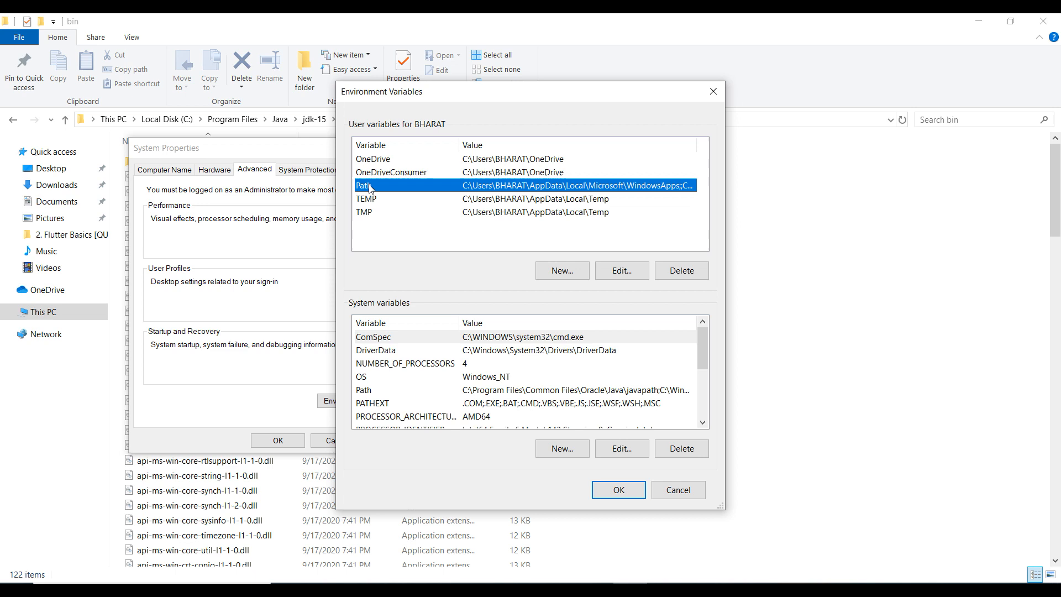
click(625, 272)
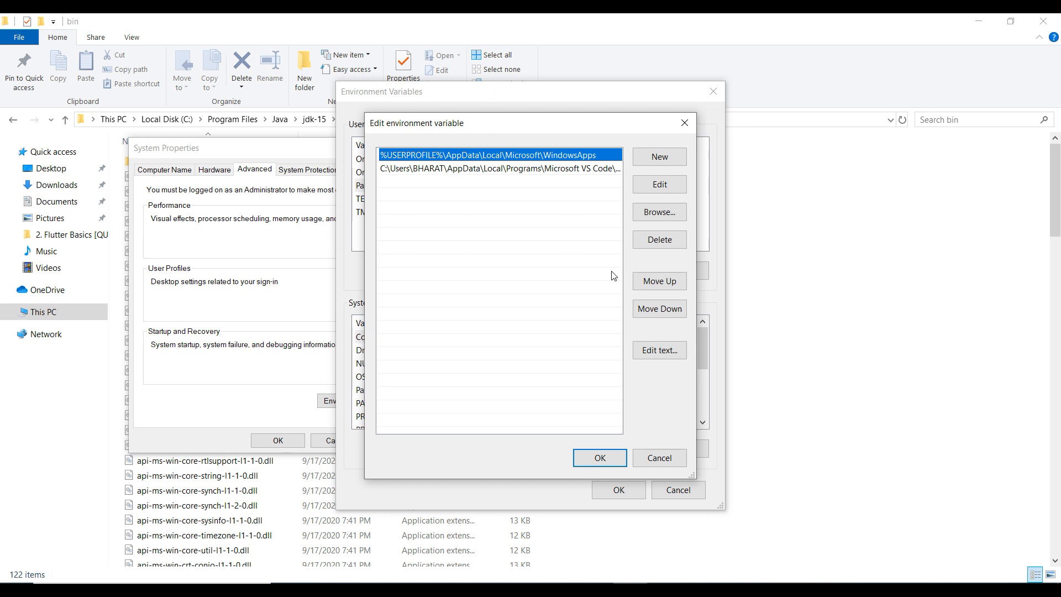
click(672, 158)
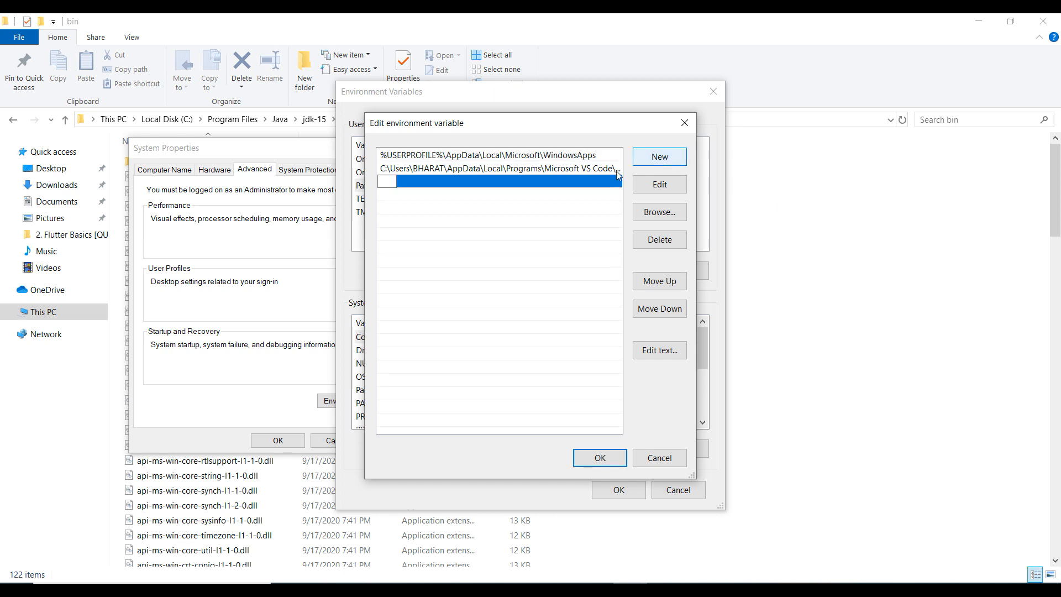
right_click(386, 179)
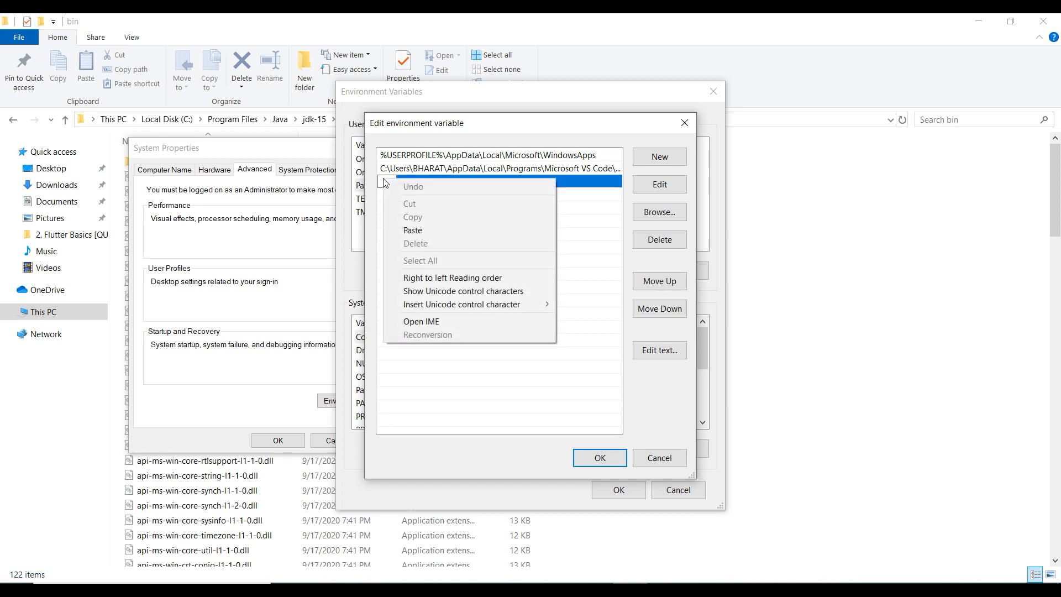
click(426, 236)
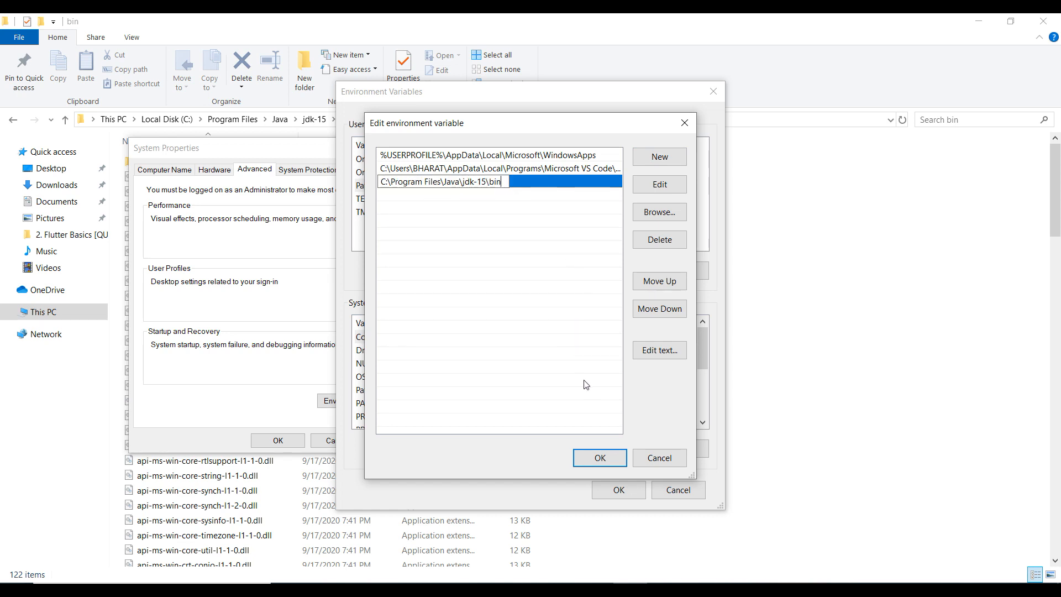
click(600, 458)
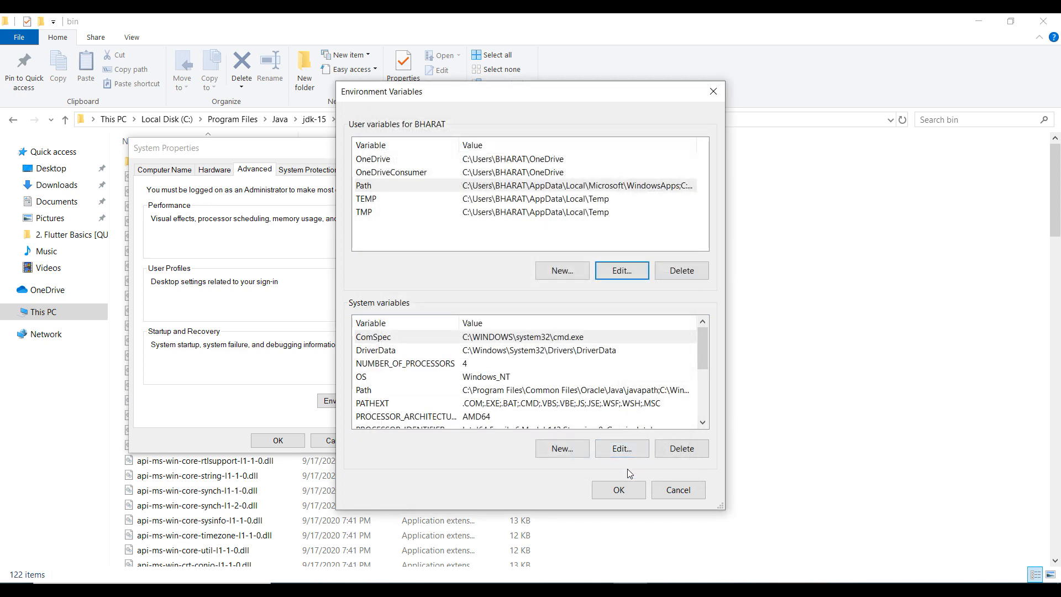
click(612, 490)
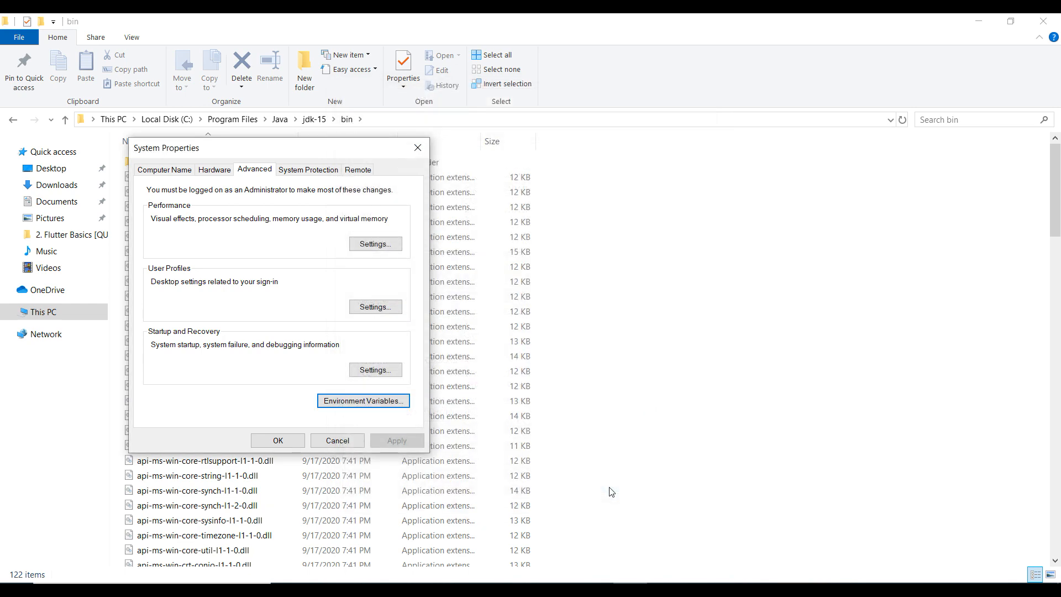
click(281, 440)
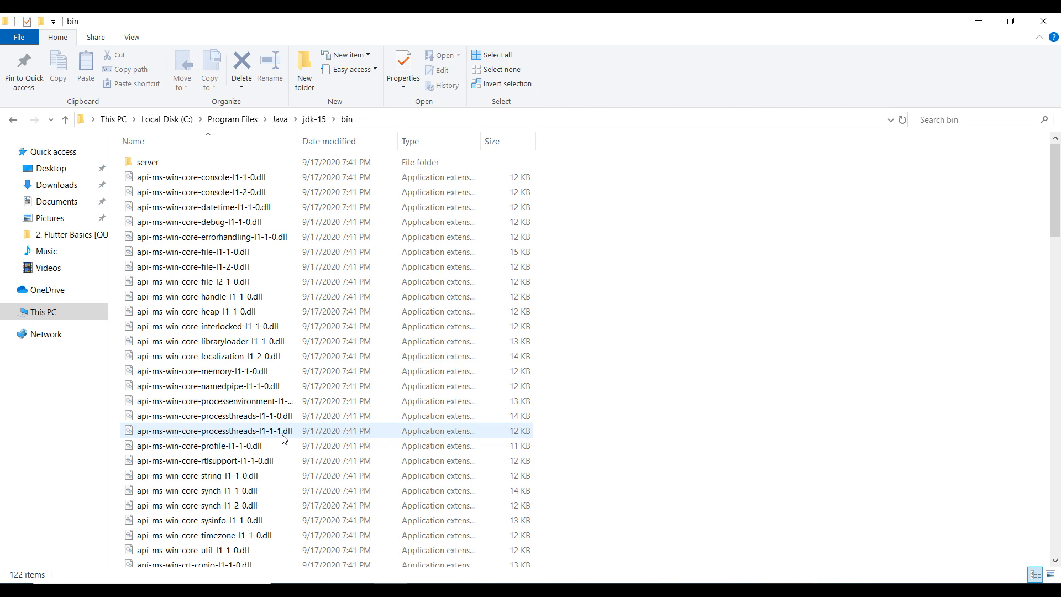
click(1053, 21)
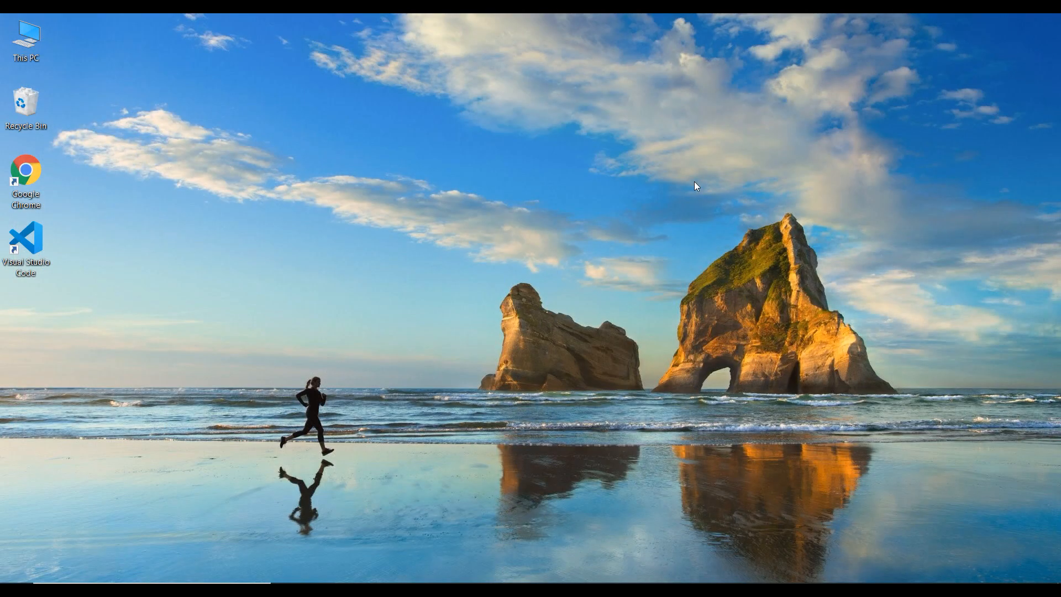
right_click(597, 167)
click(643, 208)
- Switch to Chrome, search for "android studio download" and open the Android Developers page for Android Studio and SDK tools
click(493, 591)
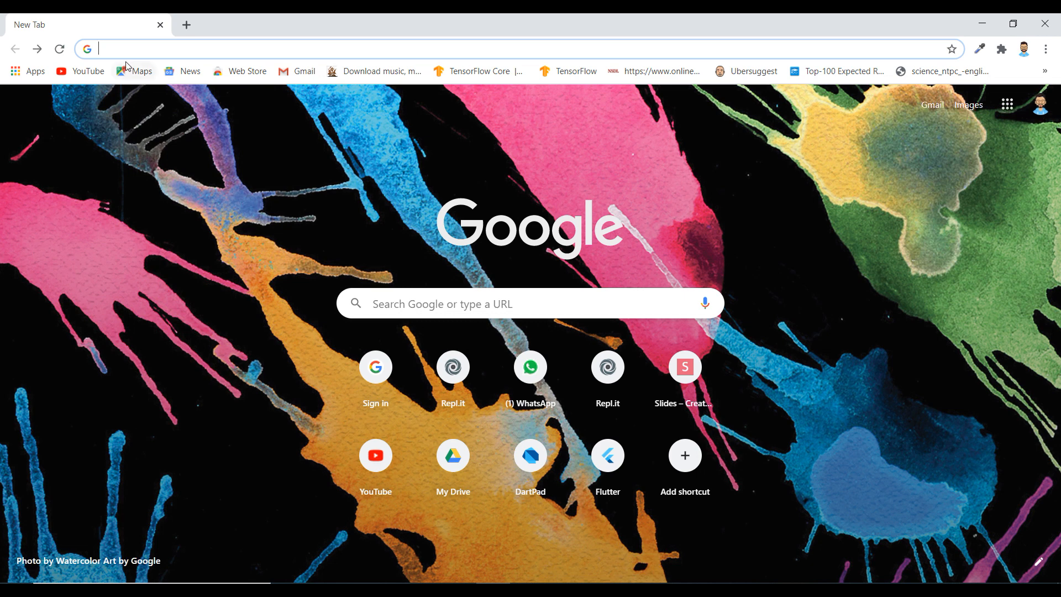
click(147, 47)
text(and)
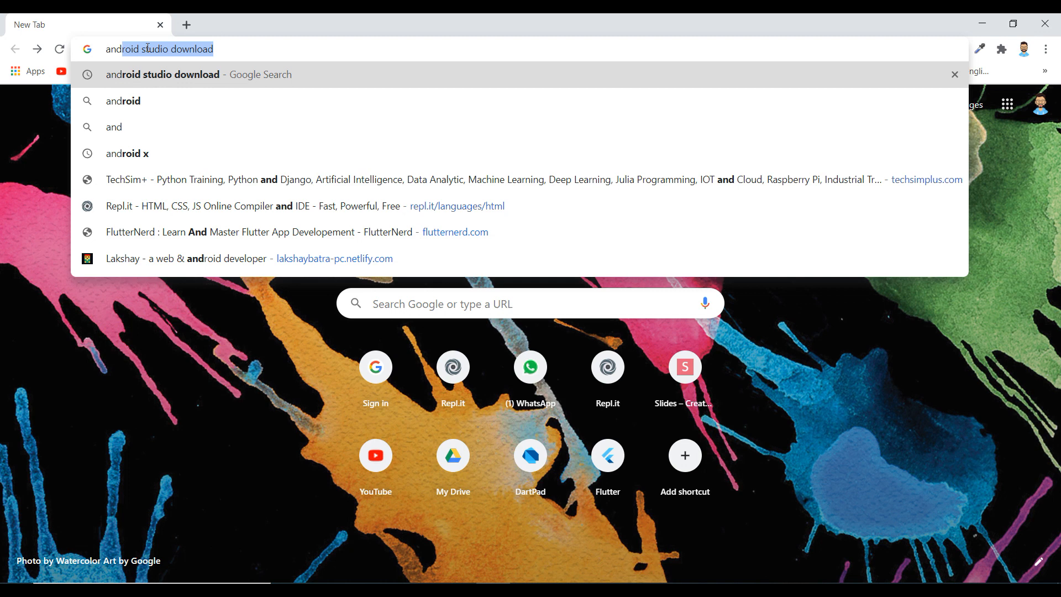
key(Right)
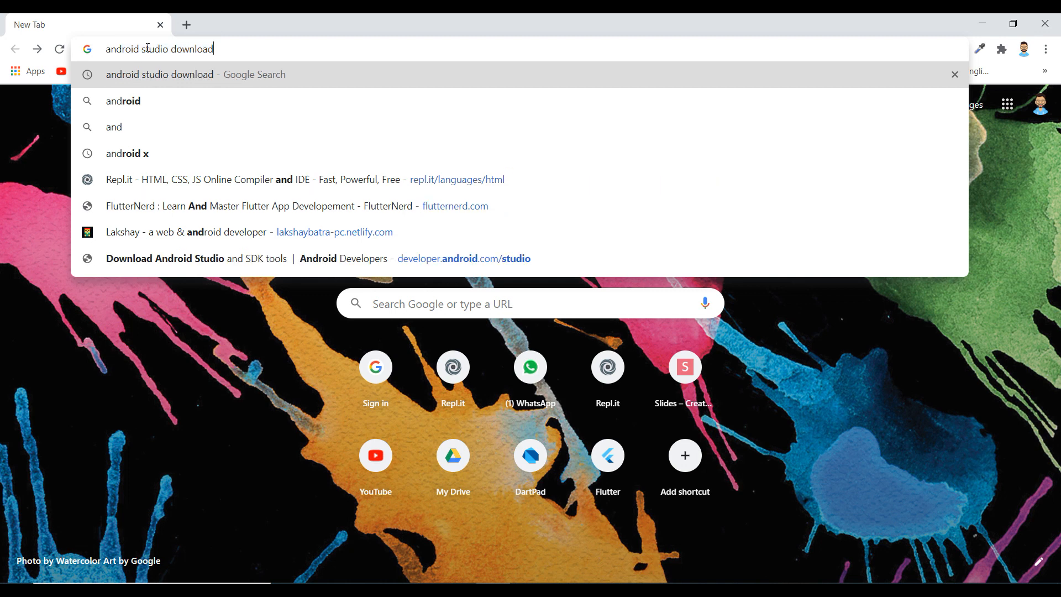
drag(109, 51, 260, 56)
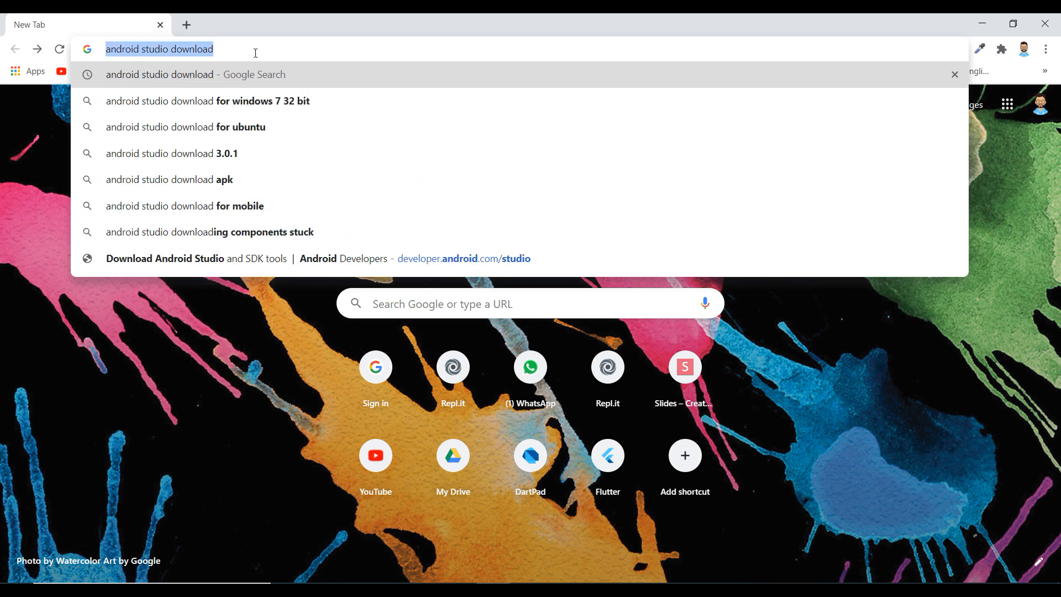
click(265, 49)
key(Return)
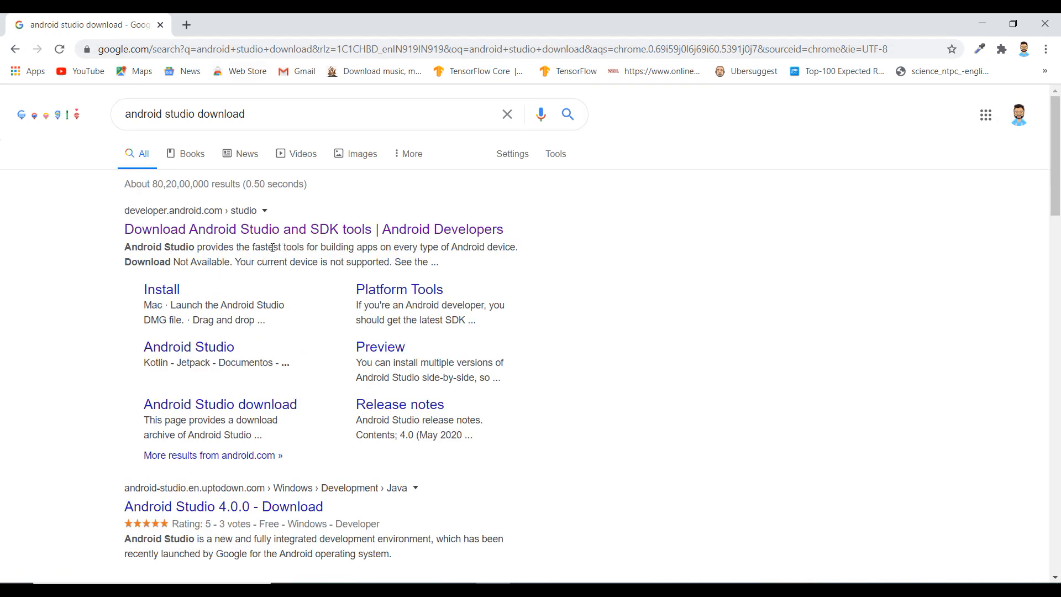
click(279, 231)
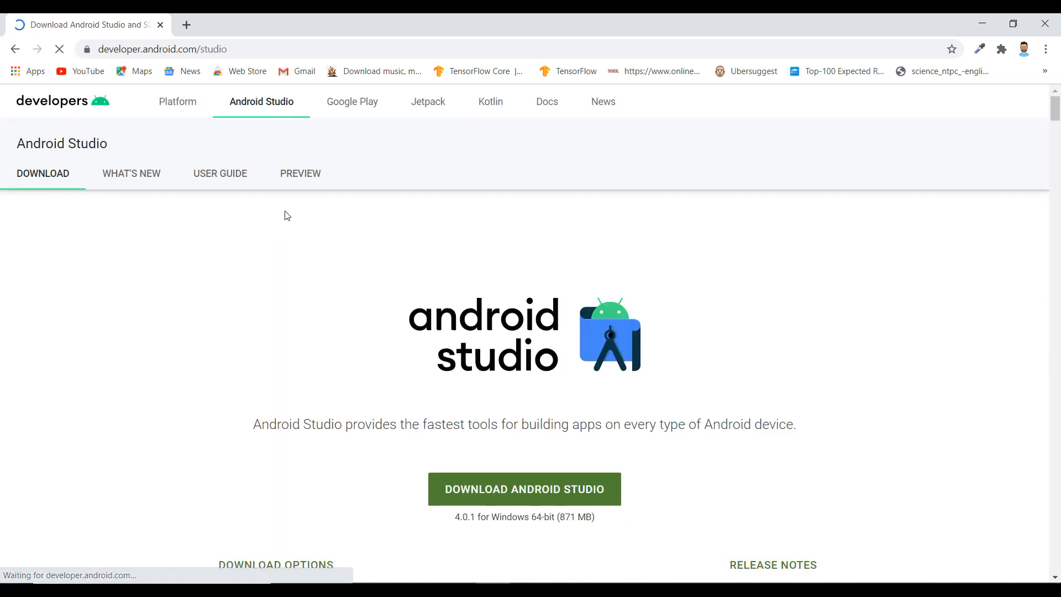
- Download Android Studio 4.0.1 for Windows 64-bit from the Android Developers page, agreeing to the terms and conditions
click(232, 48)
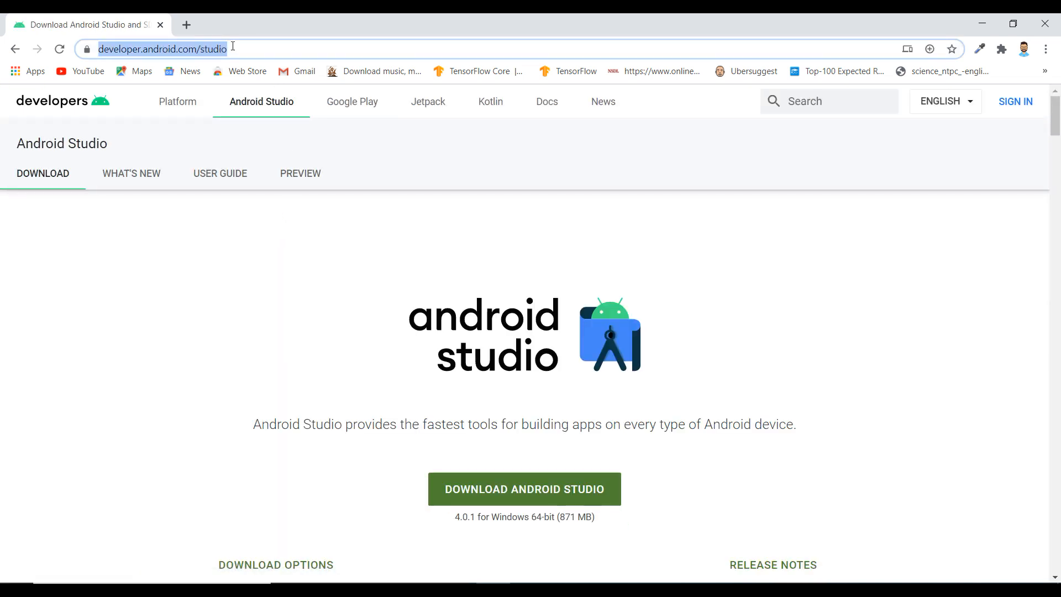
click(260, 48)
click(287, 332)
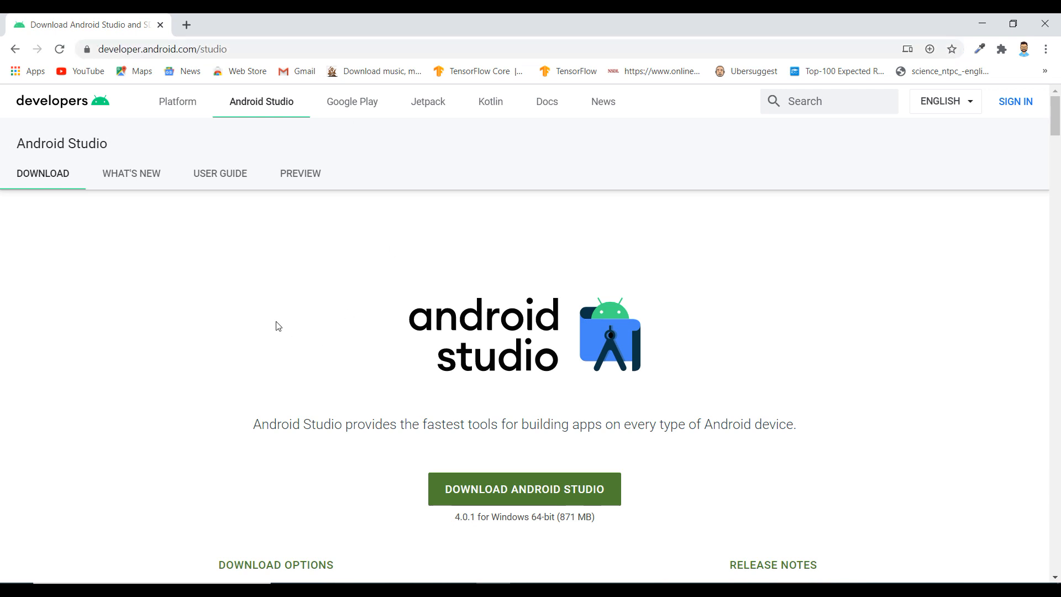
scroll(287, 331, down, 5)
scroll(426, 271, up, 3)
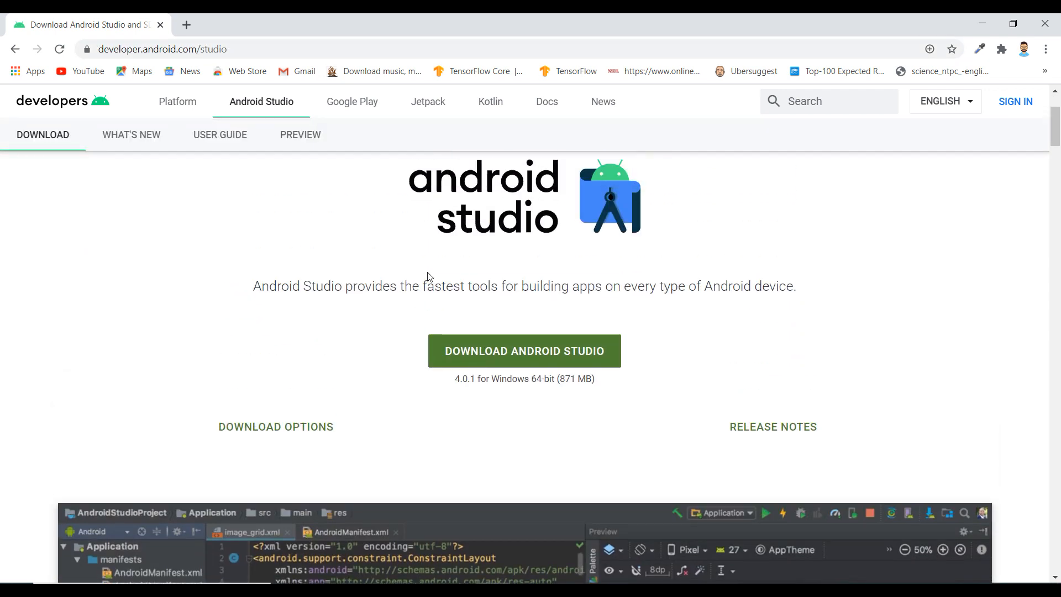
ctrl+scroll(430, 276, up, 2)
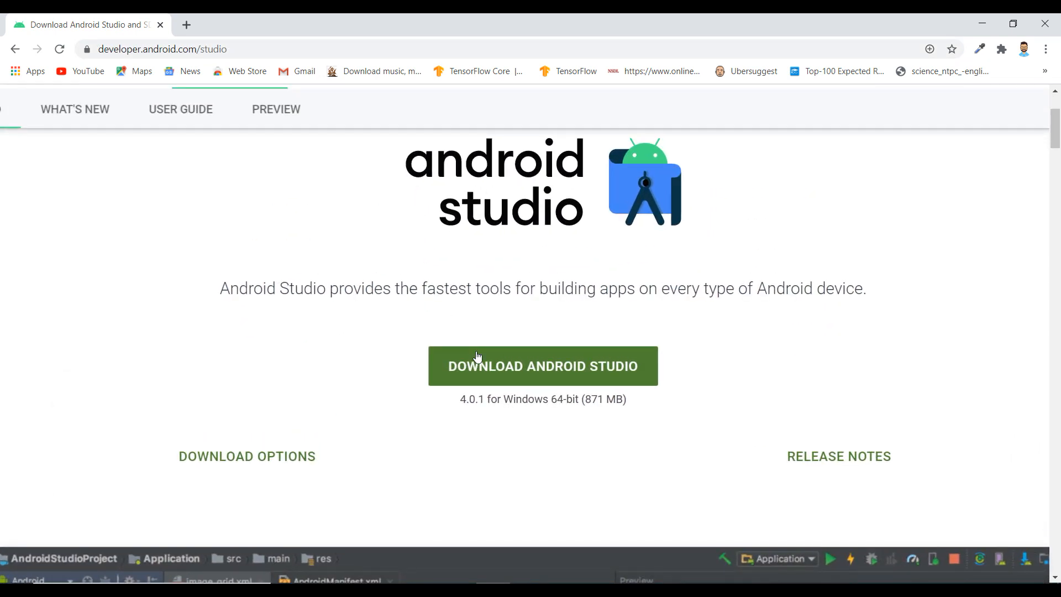
click(502, 365)
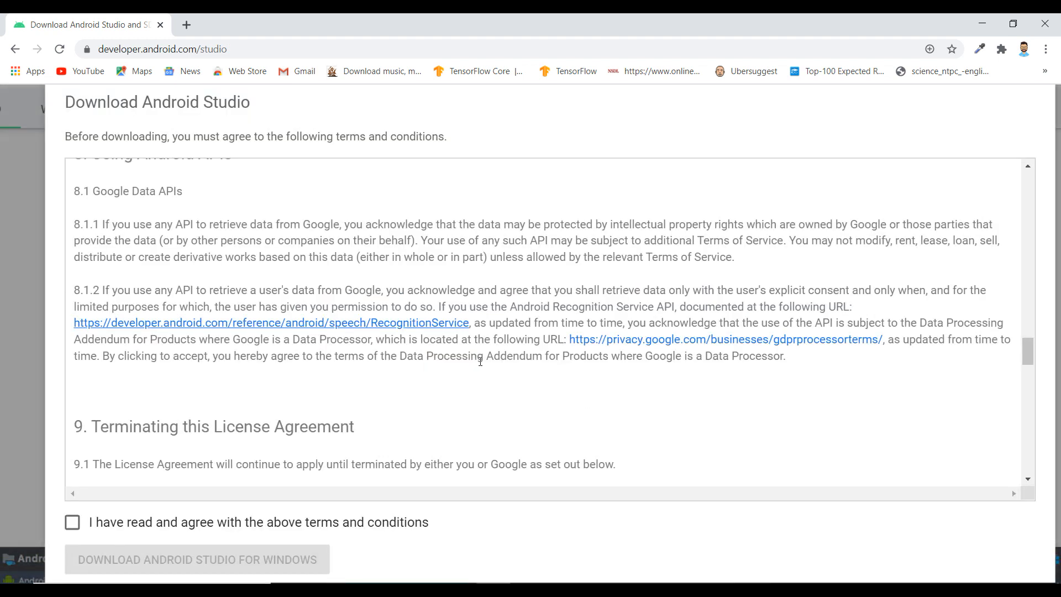
ctrl+scroll(480, 361, down, 2)
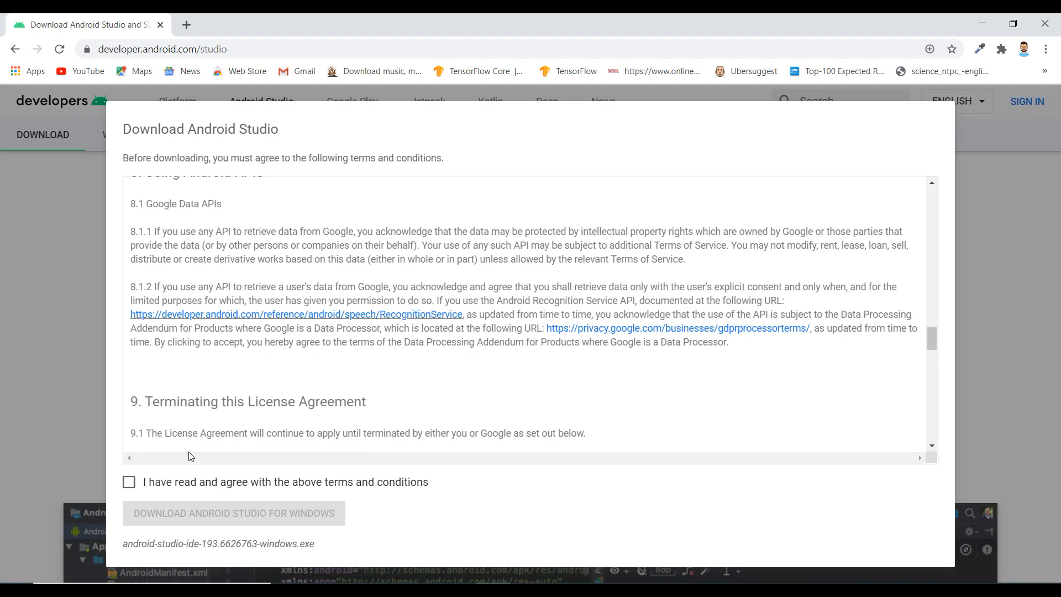
click(131, 485)
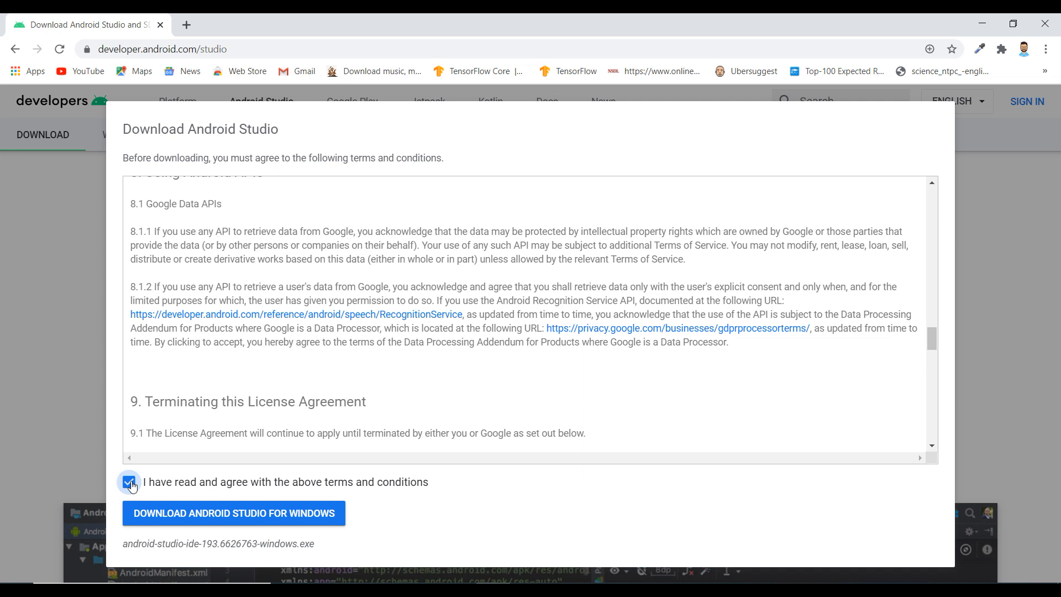
click(230, 515)
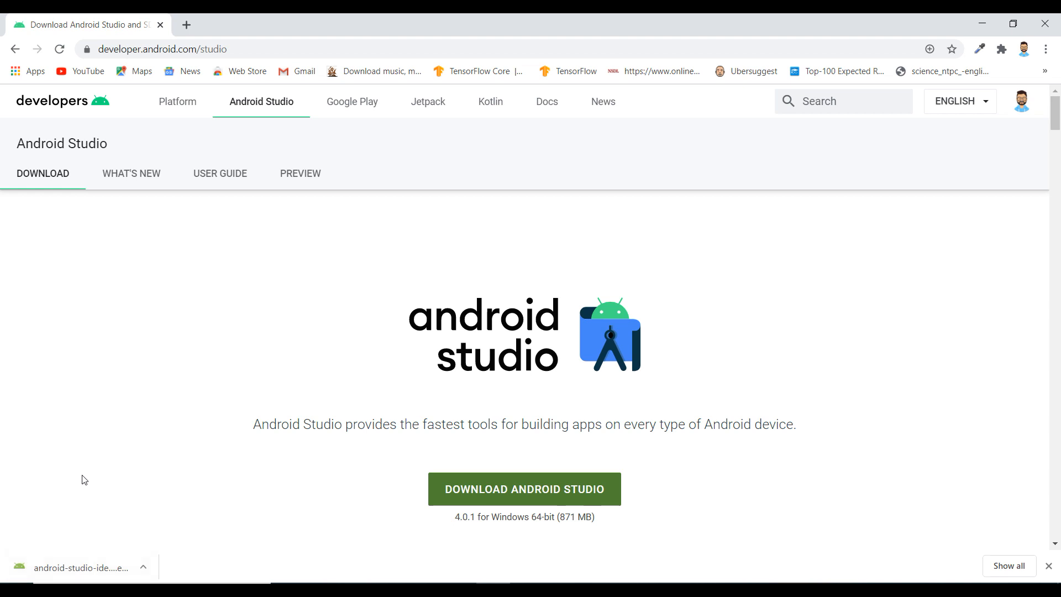
- Run the downloaded installer and install Android Studio with Android Virtual Device in C:\Program Files\Android\Android Studio, using the Android Studio Start Menu folder
click(68, 569)
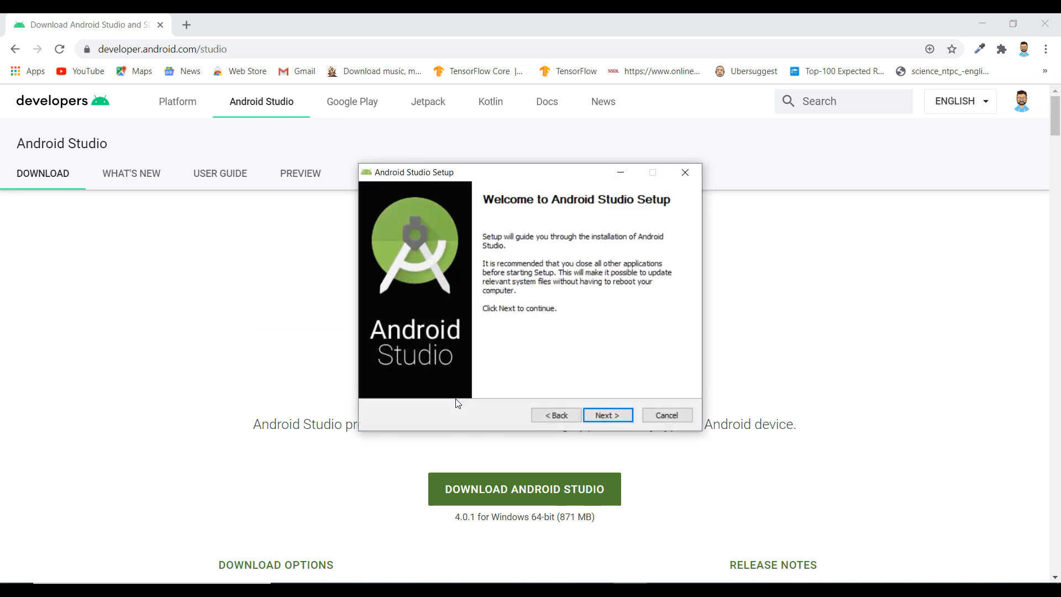
click(613, 415)
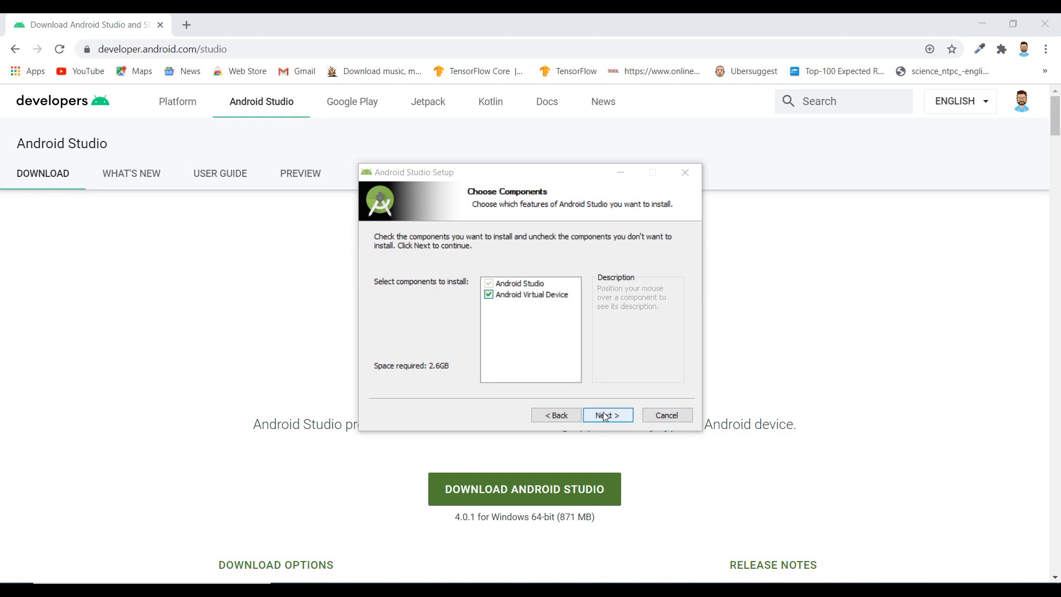
click(605, 417)
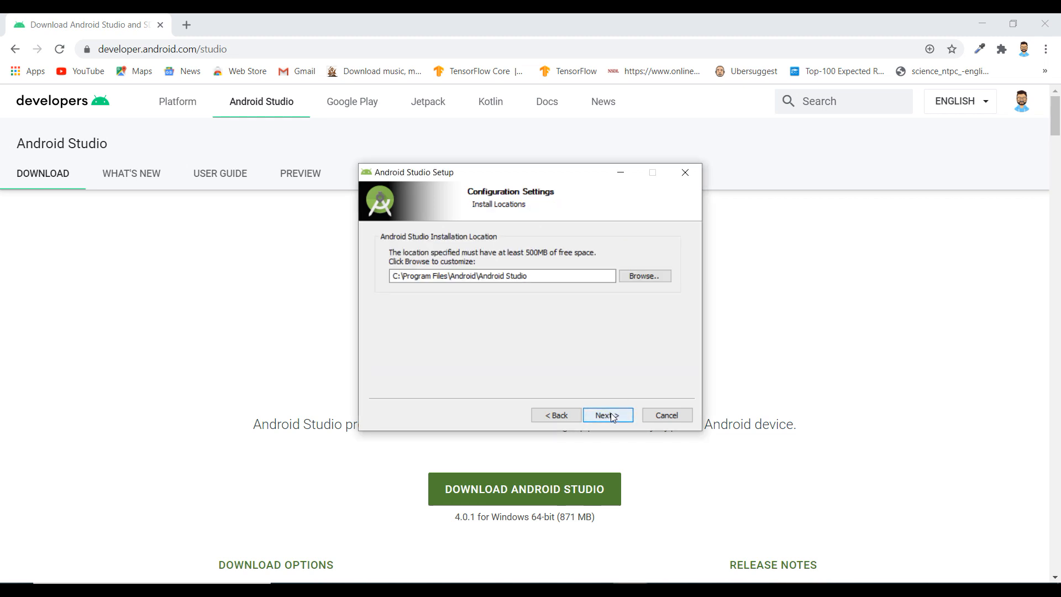
click(609, 415)
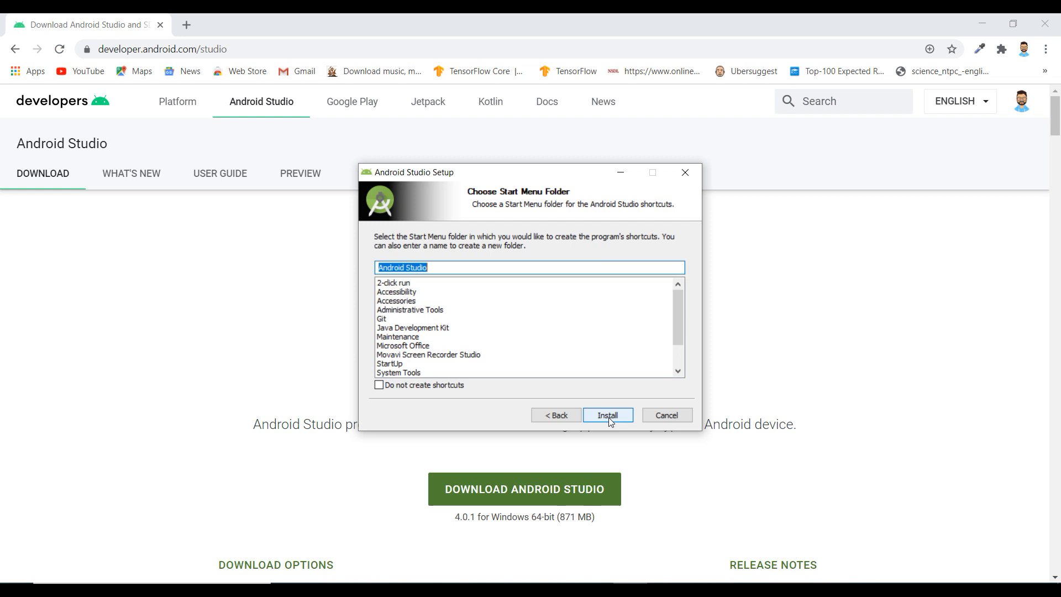
click(612, 415)
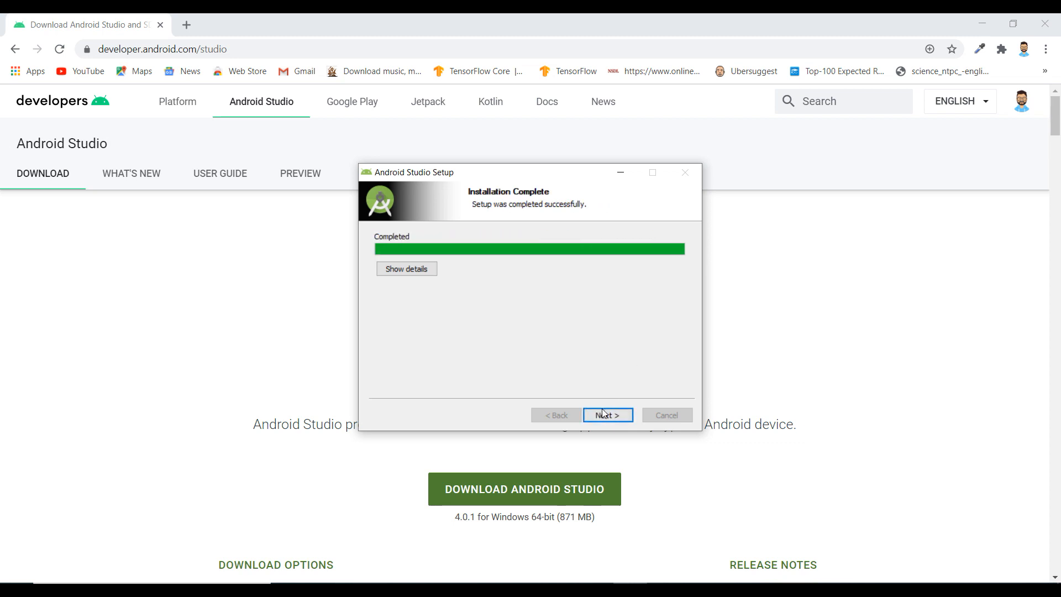
click(605, 413)
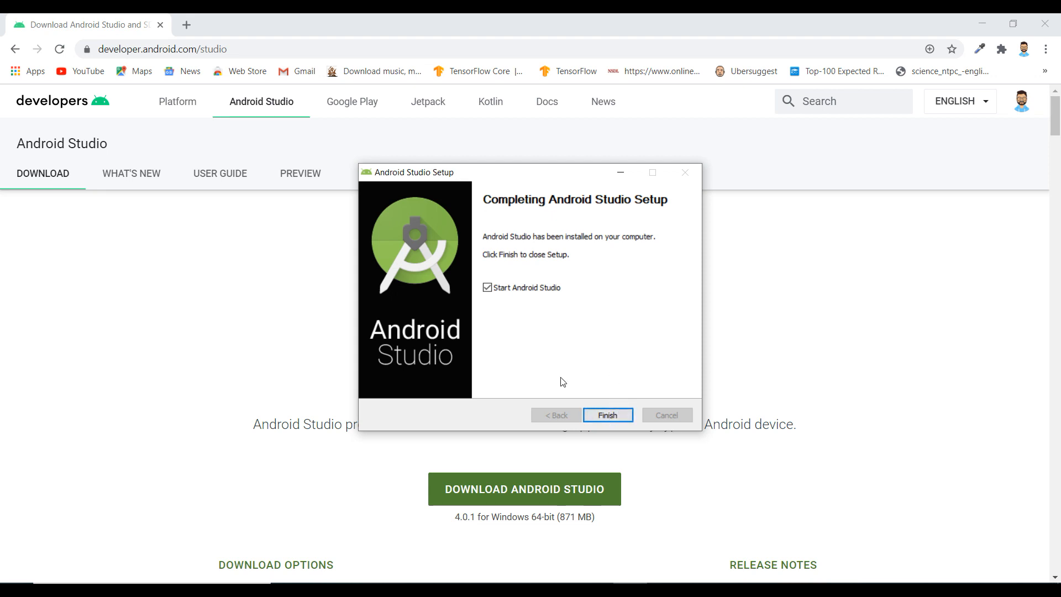
- Finish the setup with Start Android Studio enabled, do not import settings, and decline sending usage statistics to Google
click(608, 415)
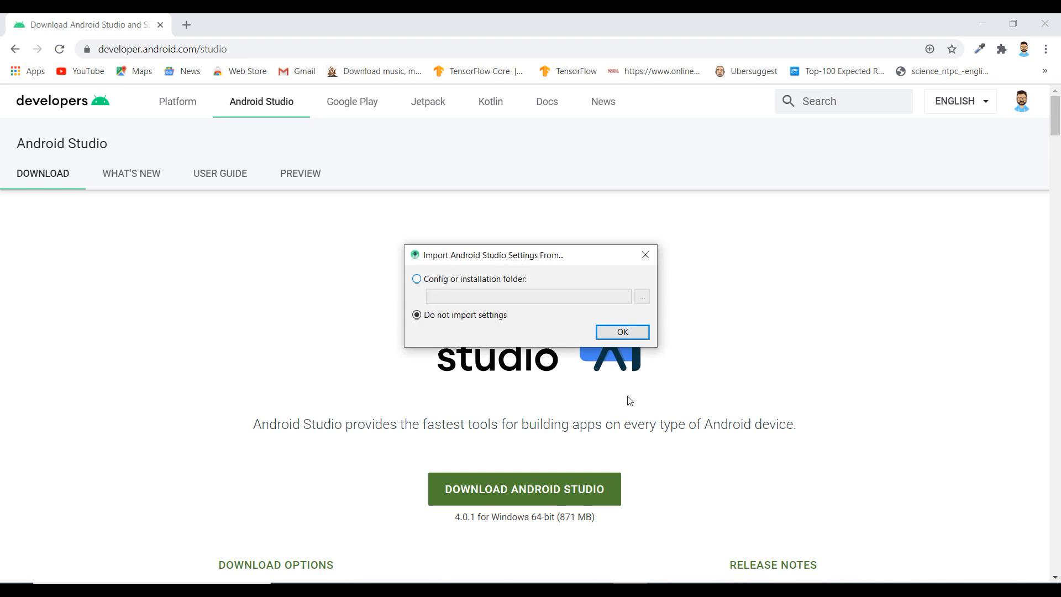
click(624, 332)
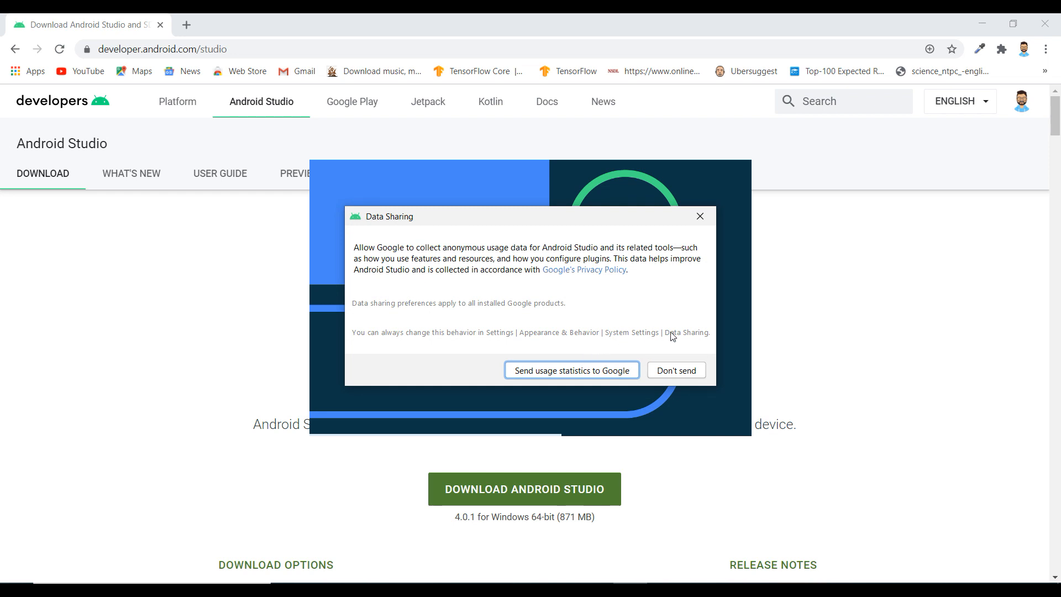
click(679, 369)
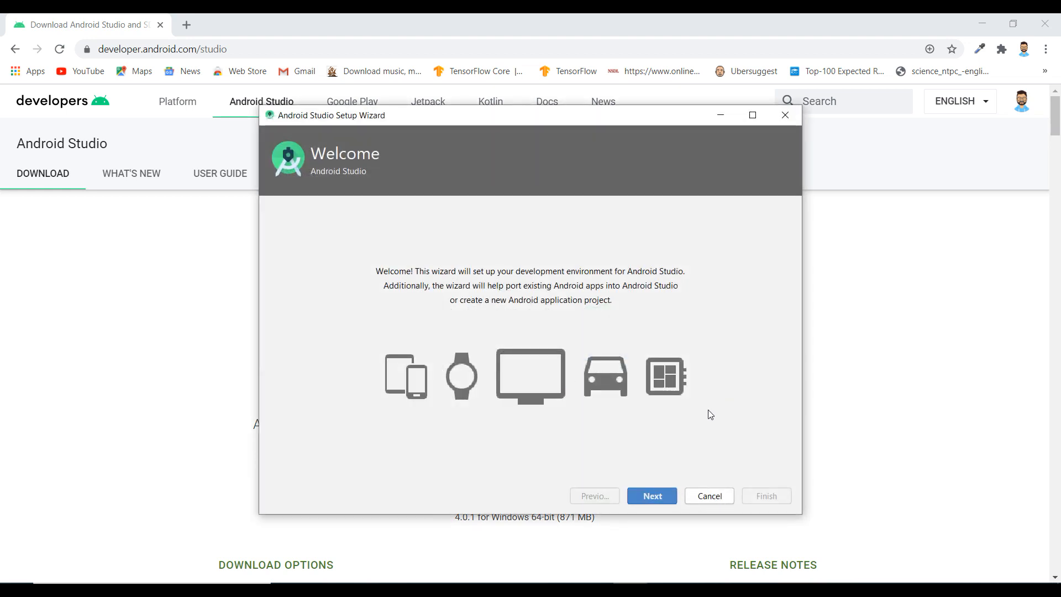
- Complete the Android Studio Setup Wizard with the Standard install type and Darcula theme, downloading the listed SDK components
click(655, 500)
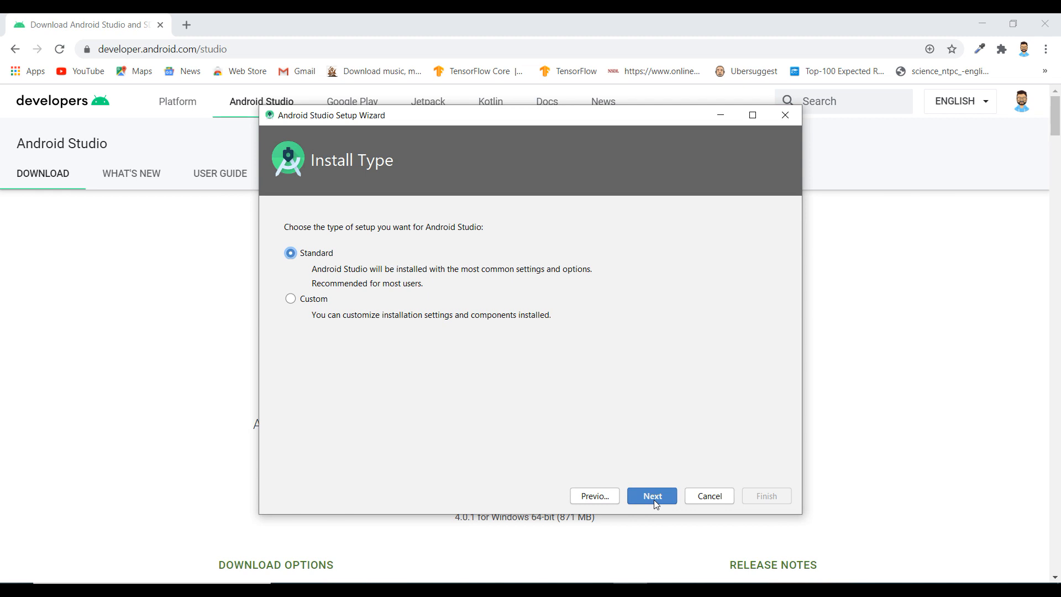
click(656, 497)
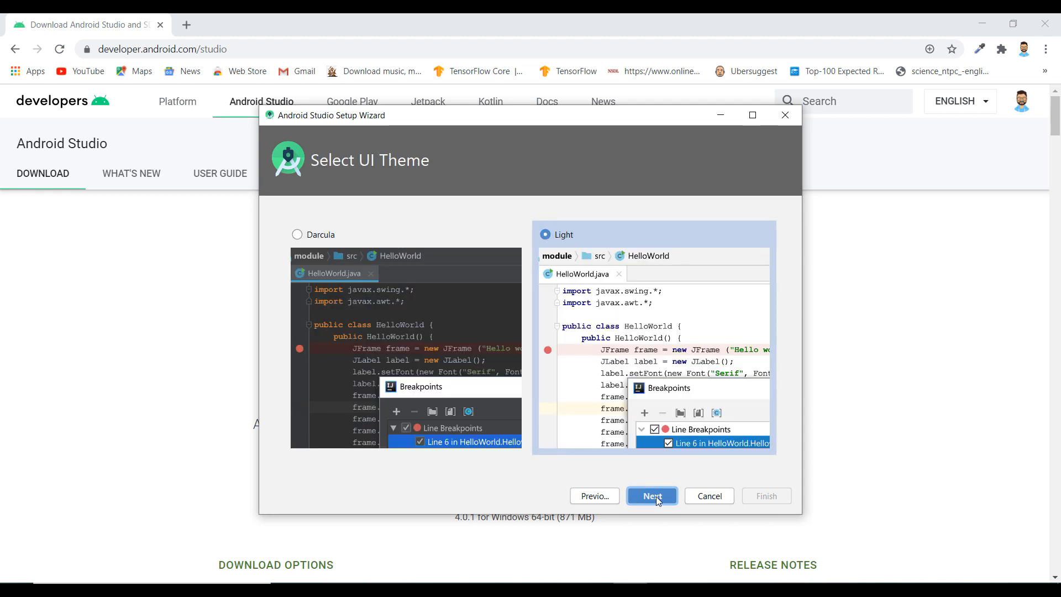
click(299, 235)
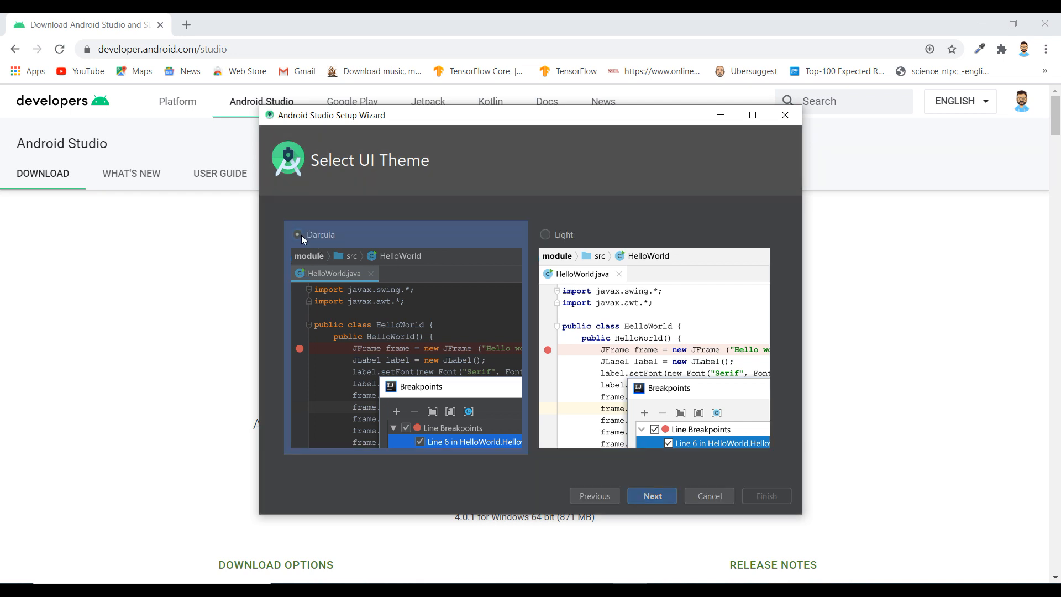
click(658, 497)
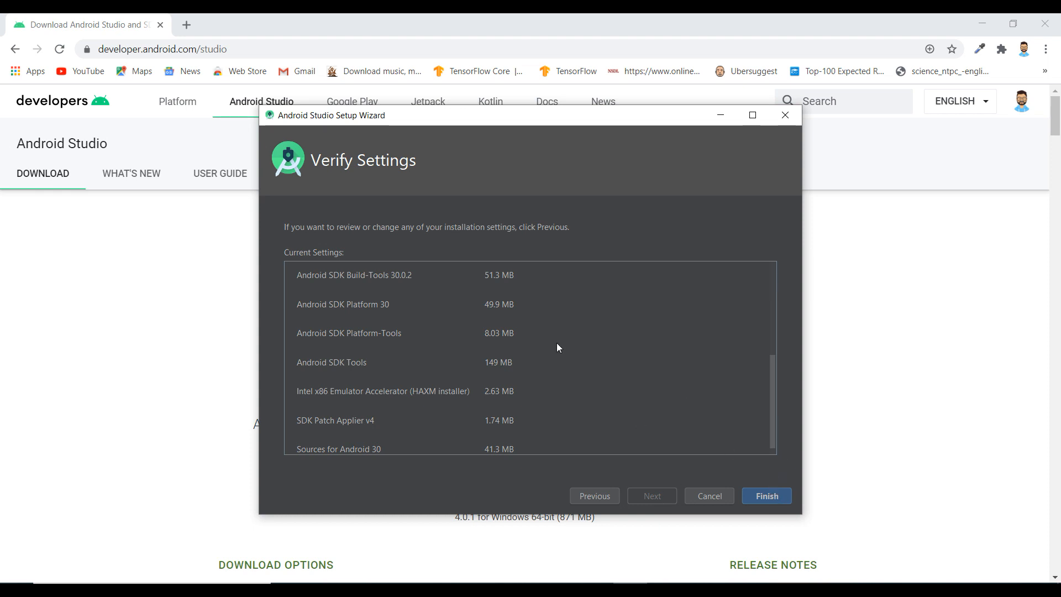
scroll(608, 381, down, 1)
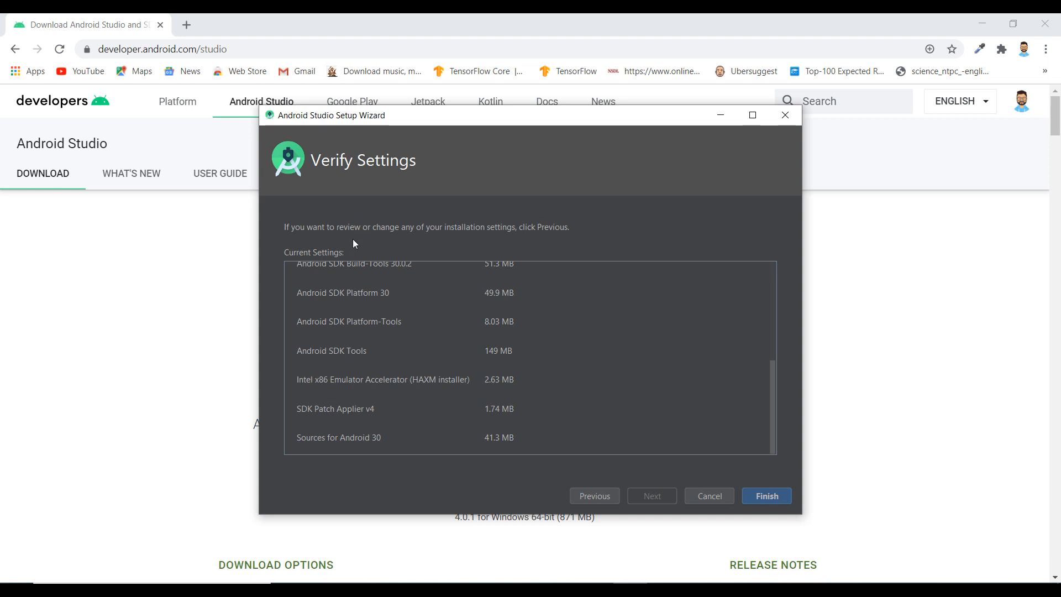
scroll(552, 297, up, 5)
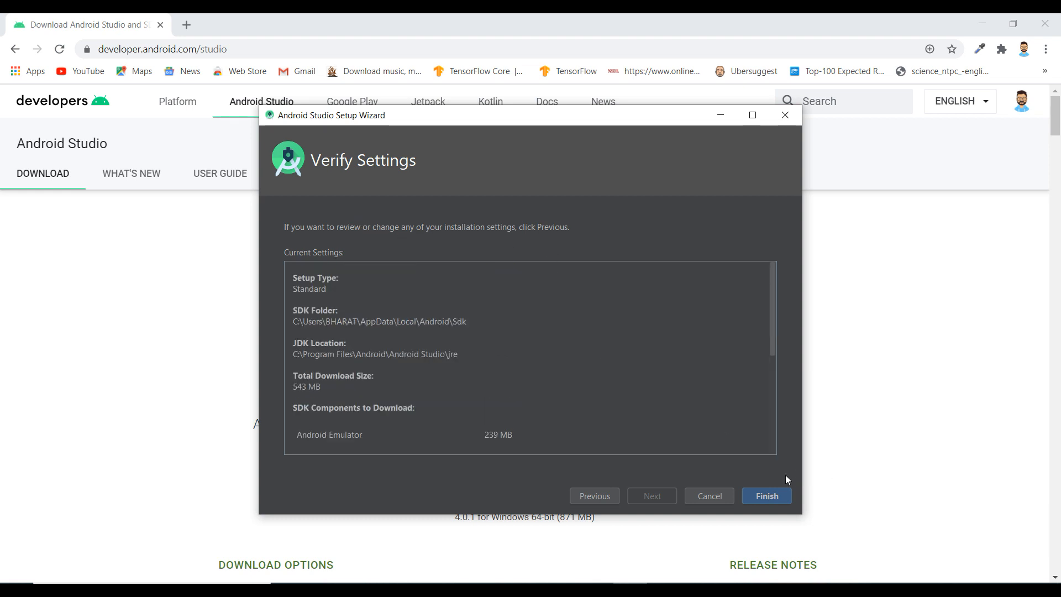
click(777, 493)
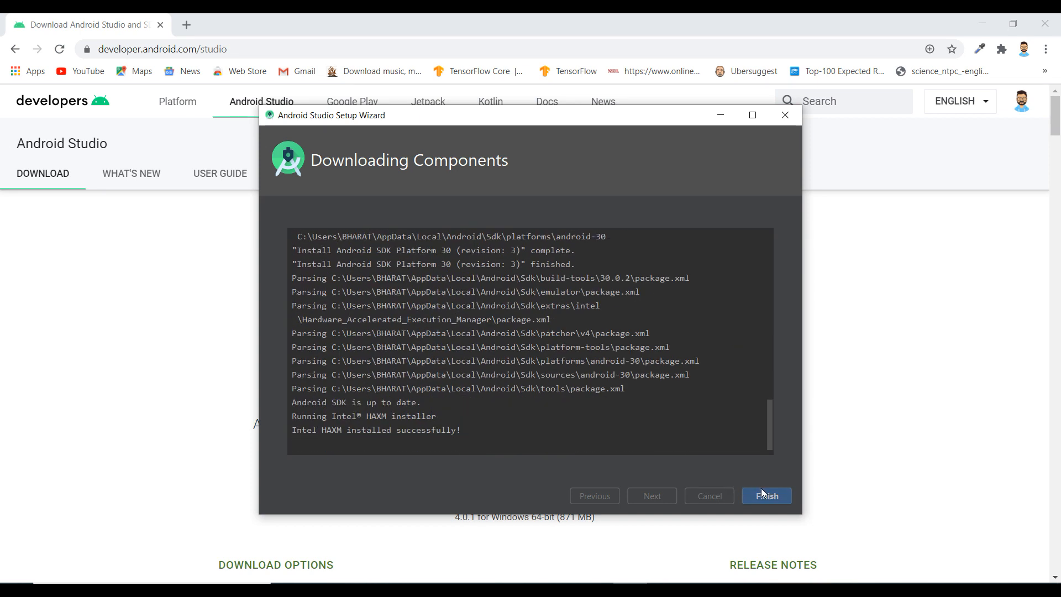
click(762, 493)
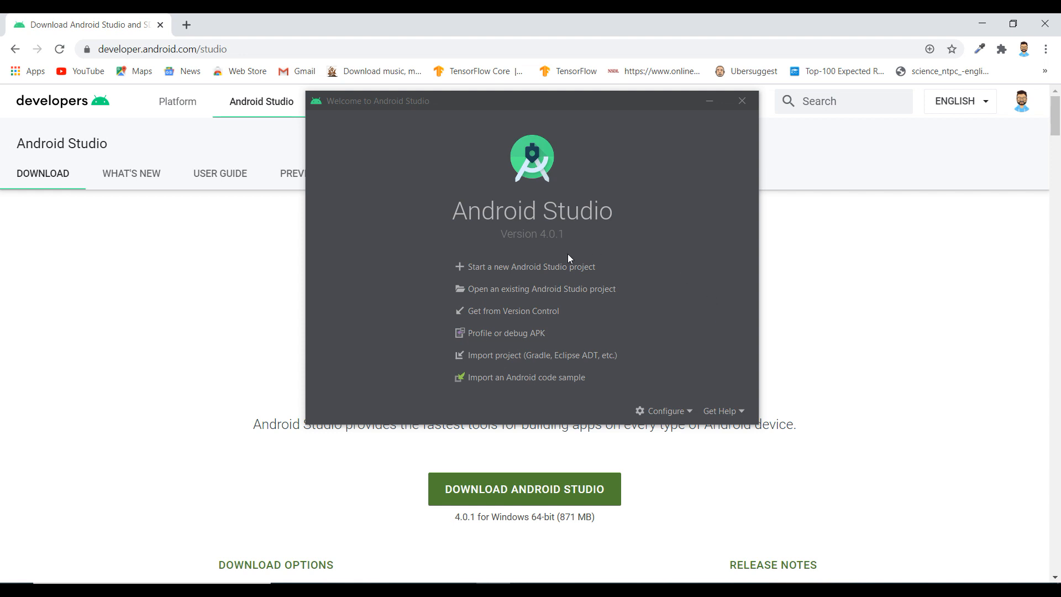
- Start a new Android Studio project from the Empty Activity template for Phone and Tablet
click(533, 273)
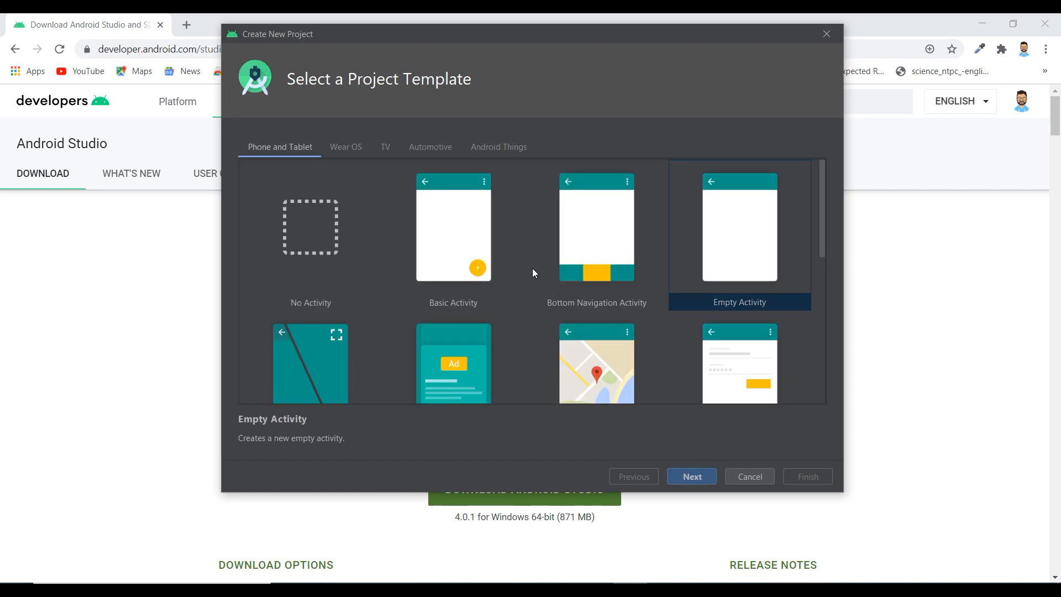
click(738, 238)
click(692, 477)
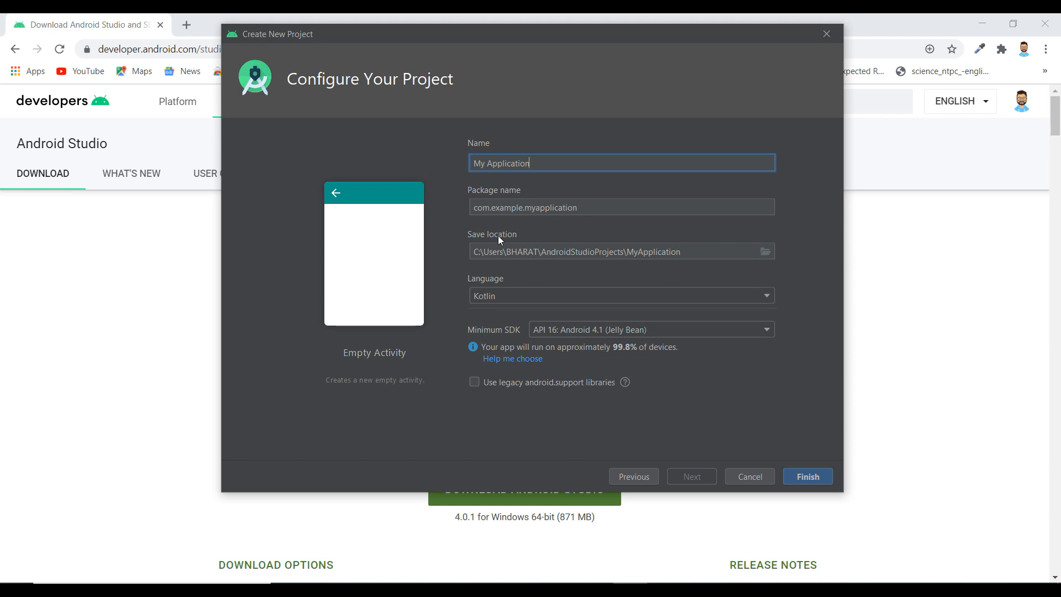
- Browse to the user's Desktop folder and set it as the project's save location
click(765, 252)
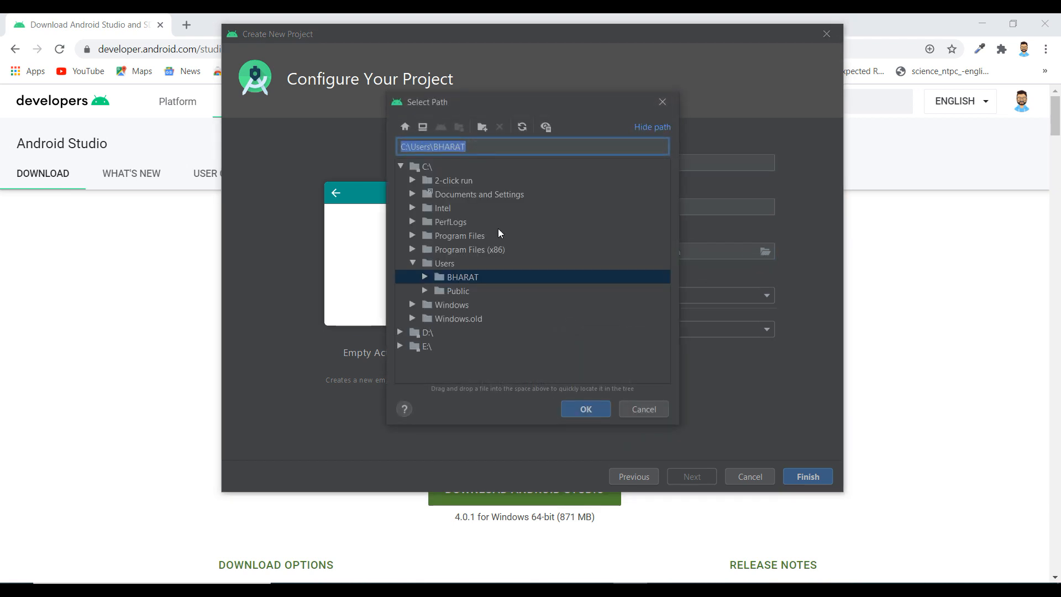
click(425, 277)
scroll(529, 304, down, 2)
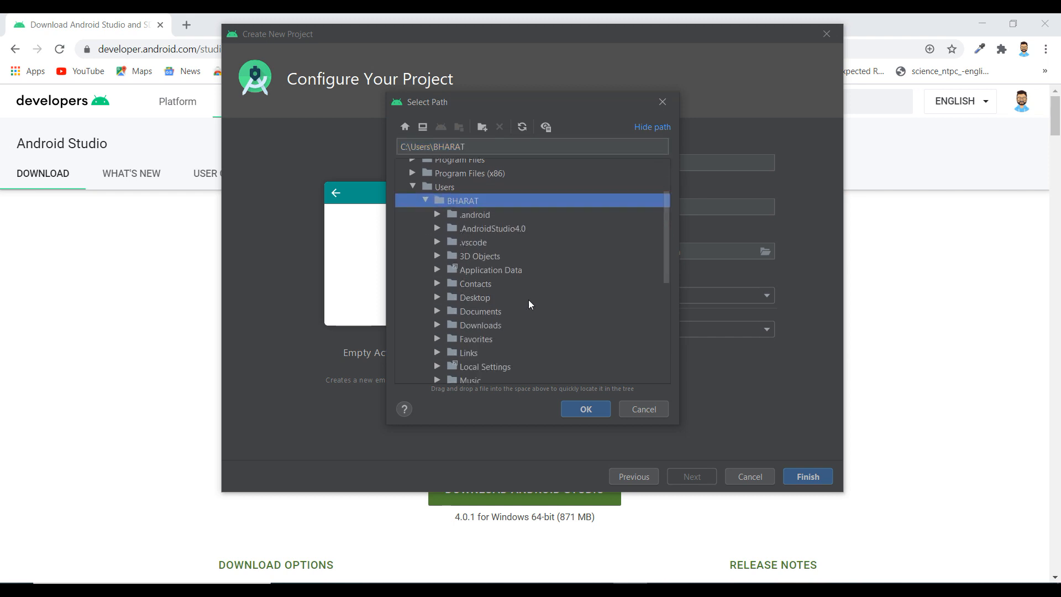
click(436, 298)
click(463, 297)
click(586, 409)
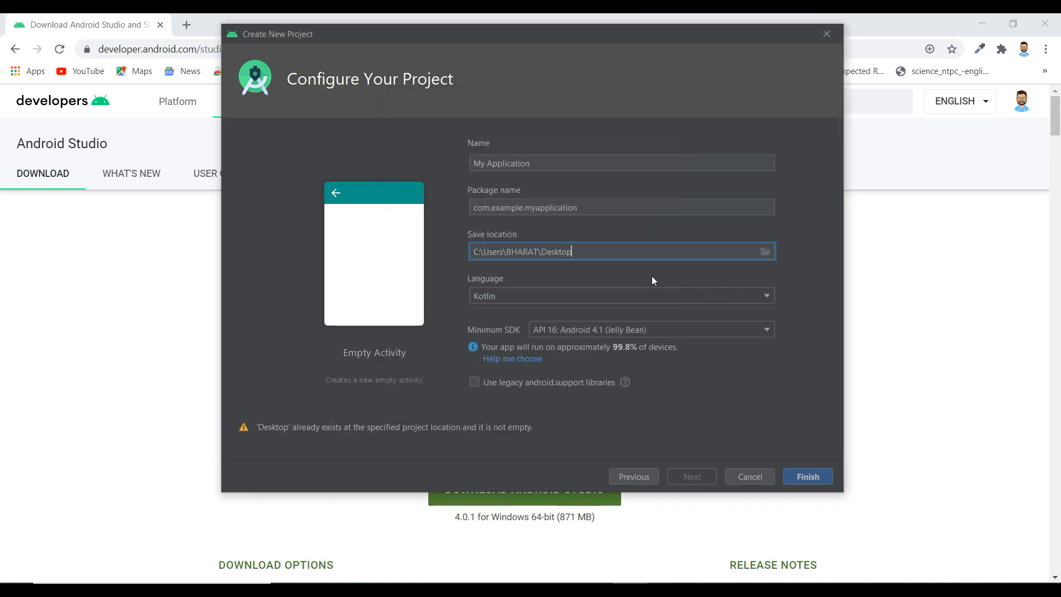
- Set the new project's language to Java
key(Tab)
click(569, 296)
click(546, 325)
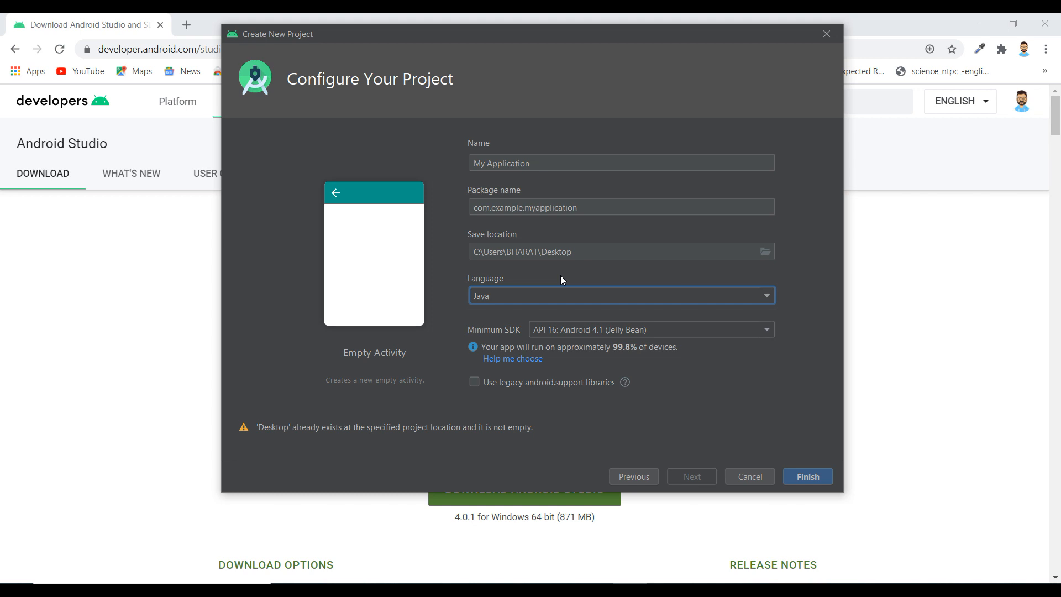
- Copy the project name and append it to the save location as a "My Application" subfolder of Desktop, leaving legacy android.support libraries off
click(585, 256)
click(565, 162)
key(ctrl+a)
key(ctrl+c)
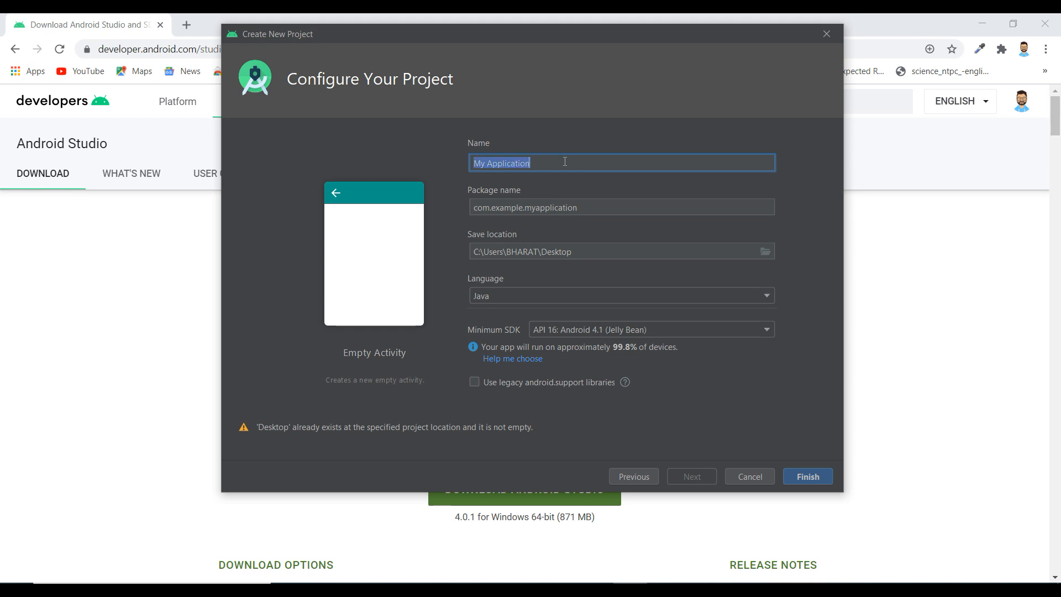
click(590, 249)
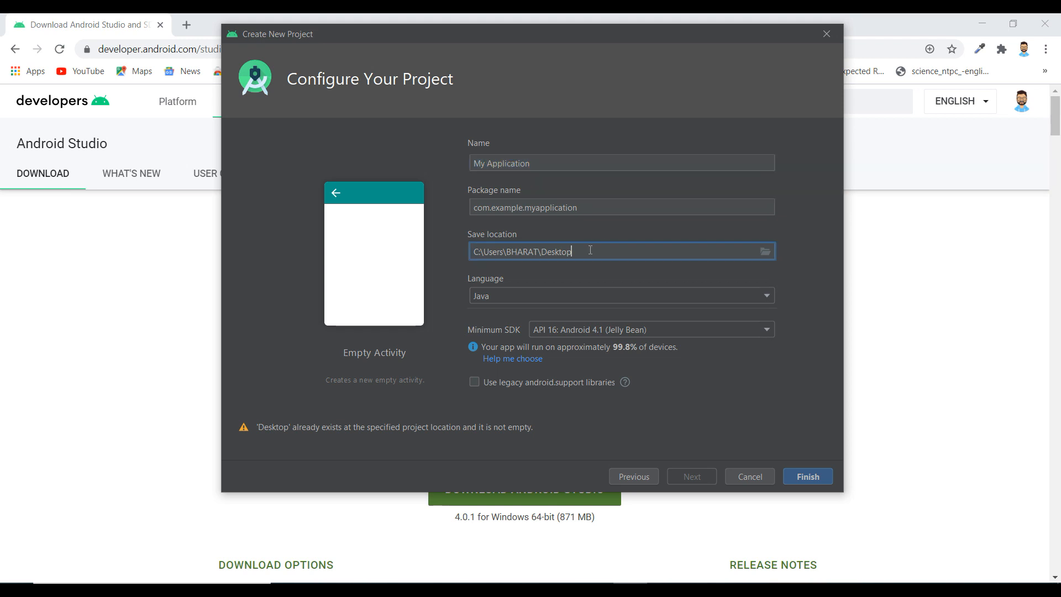
key(ctrl+v)
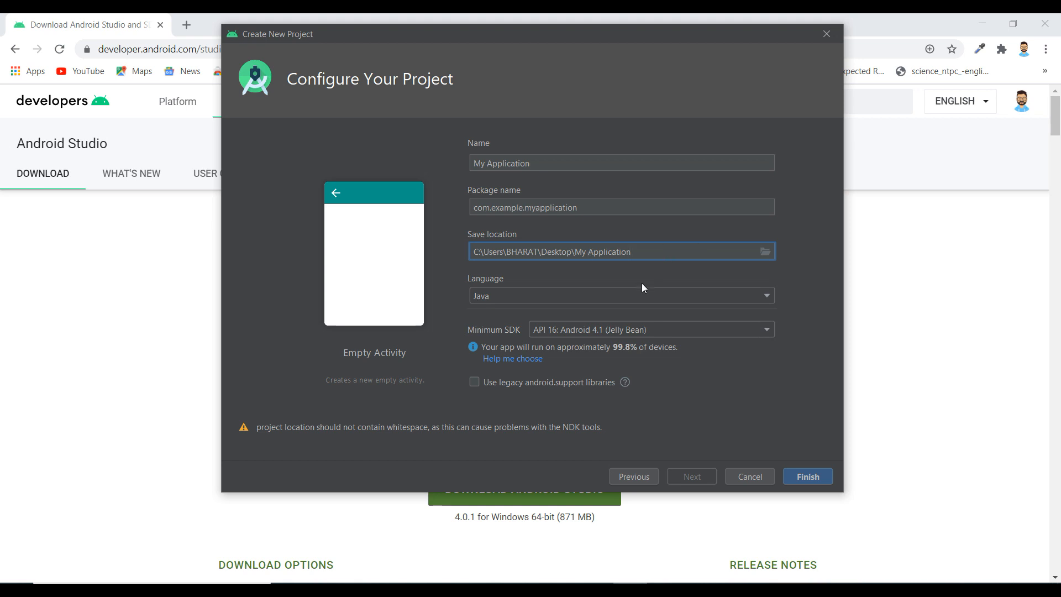
click(474, 382)
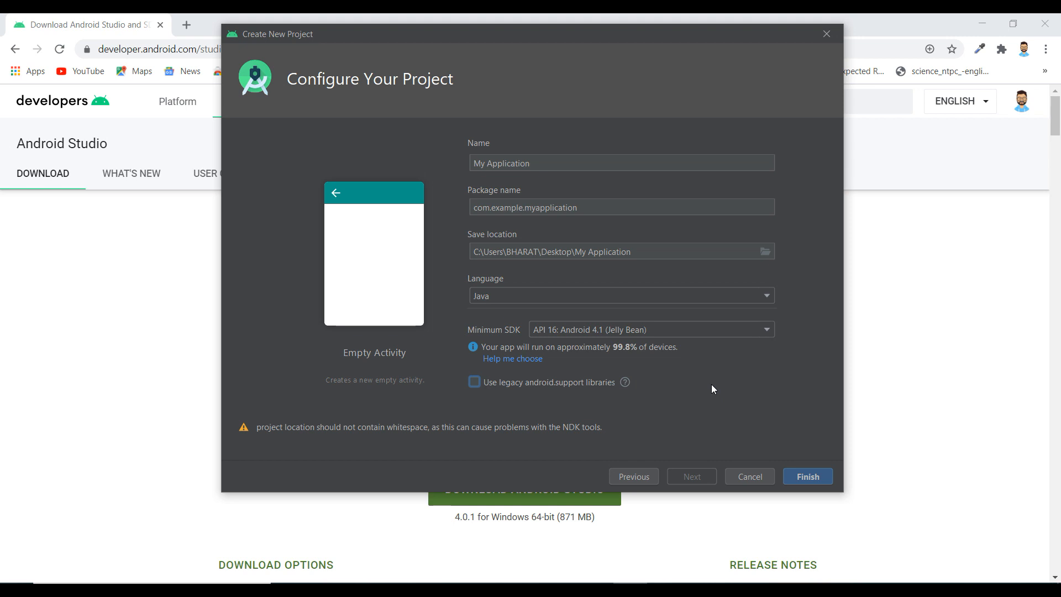
- Create the Java project with the configured settings and check the background processes running during its initial Gradle sync
click(817, 480)
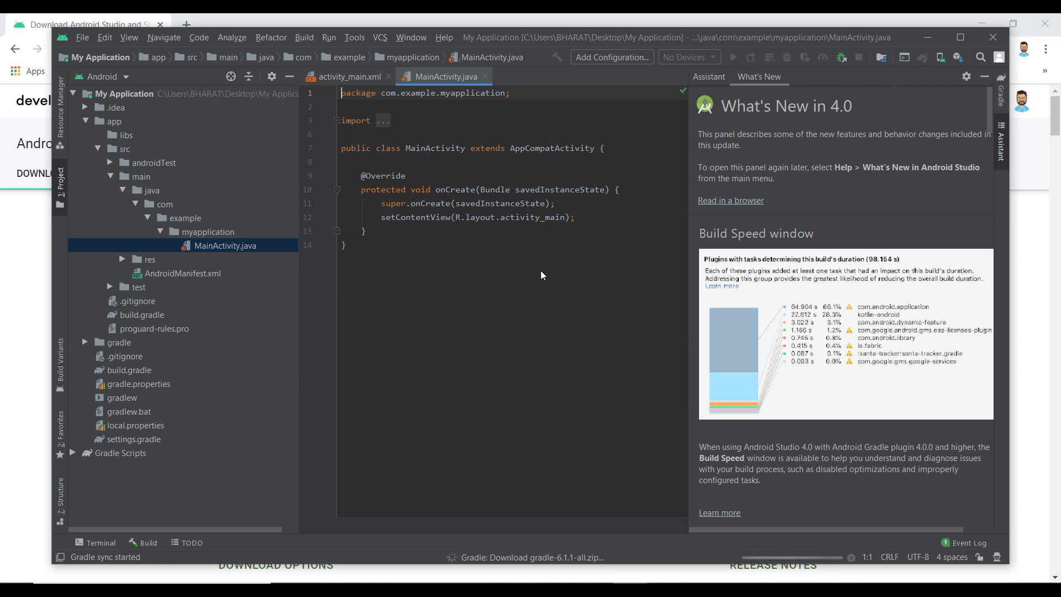
click(666, 215)
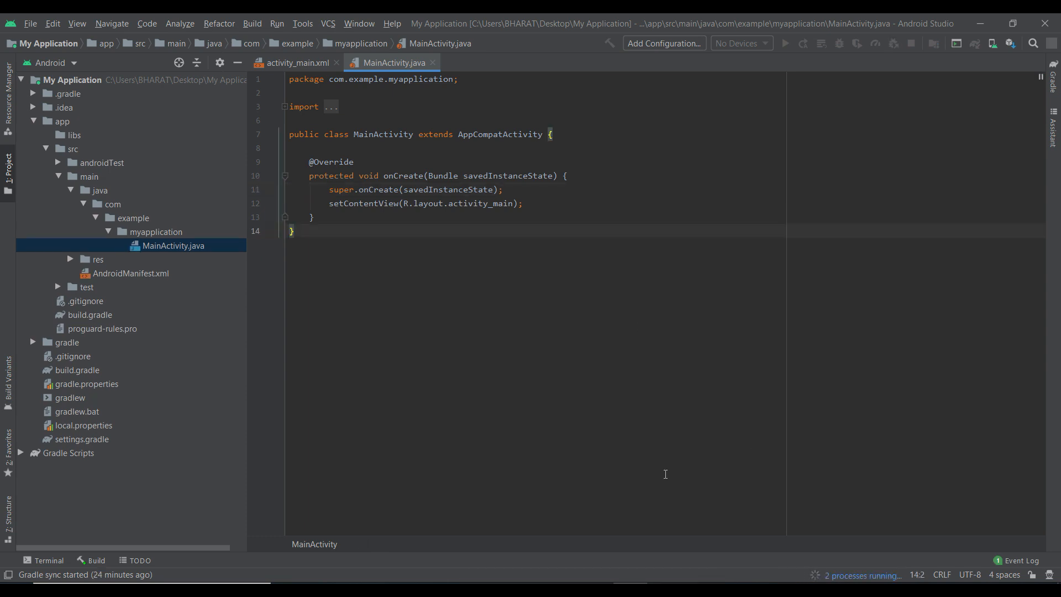
click(858, 576)
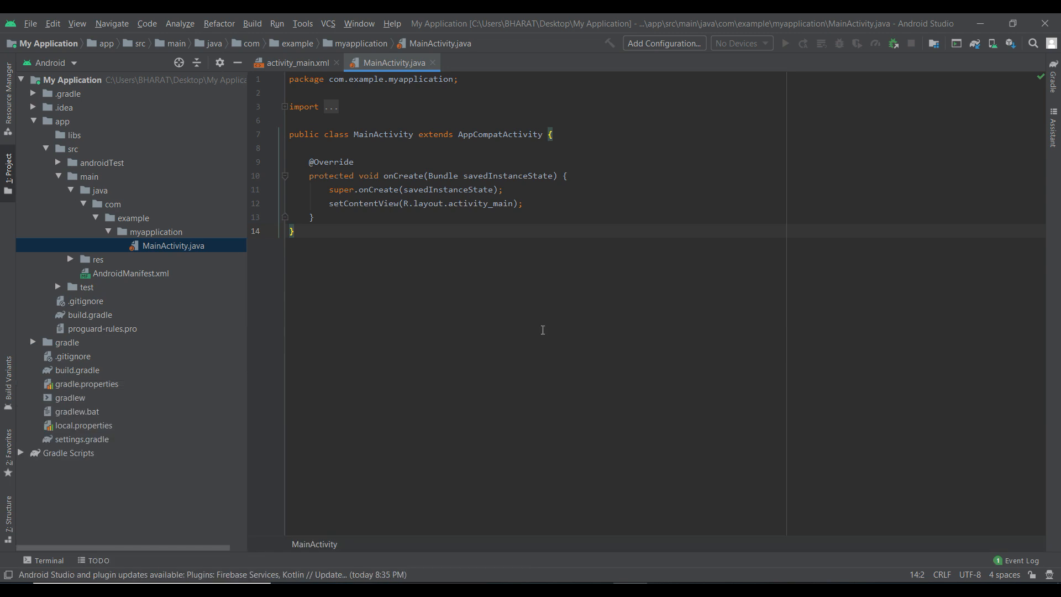
- Start a new Android virtual device using the Pixel 2 phone hardware definition
click(992, 45)
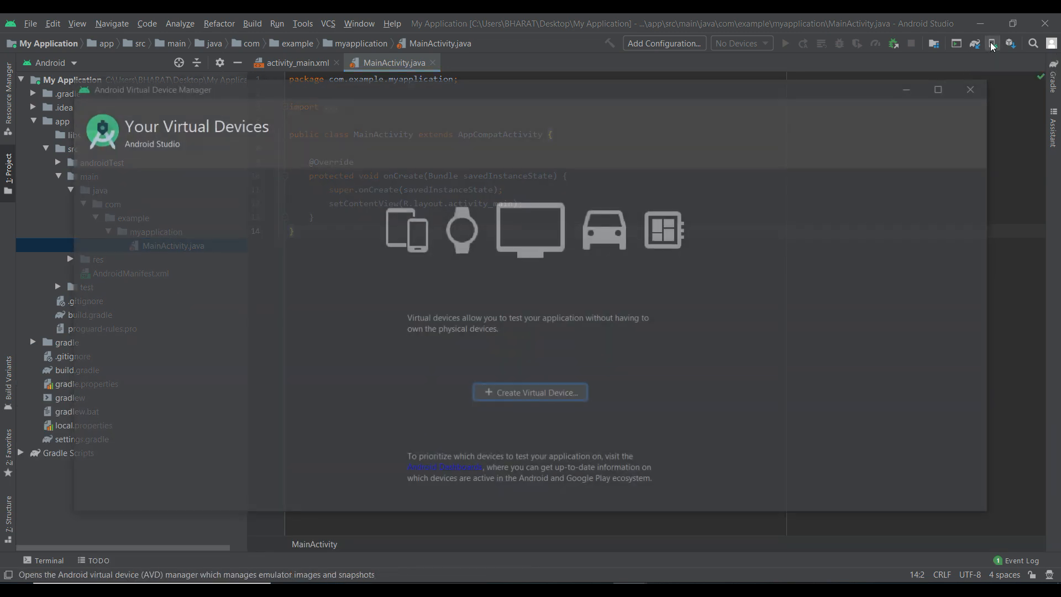
click(538, 394)
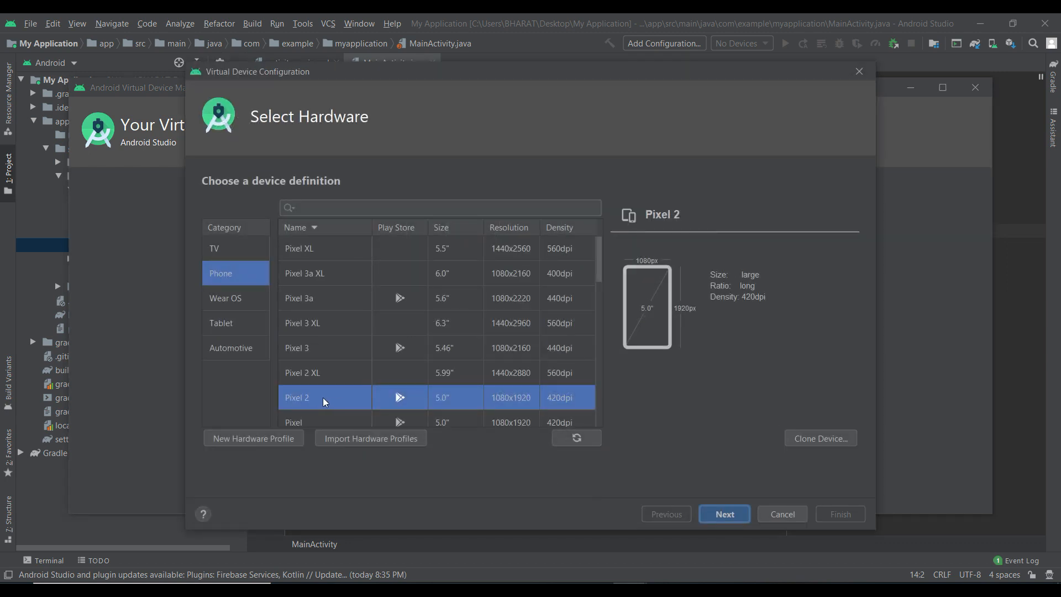
click(725, 516)
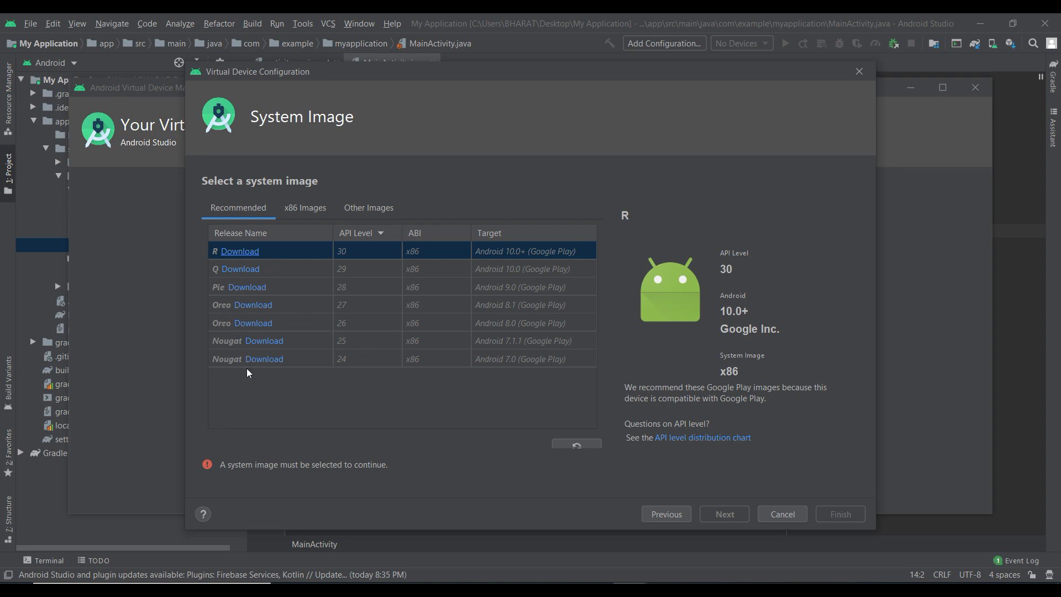
- Download and install the Pie system image (API 28, x86, Android 9.0 Google Play), accepting its license agreement
click(224, 310)
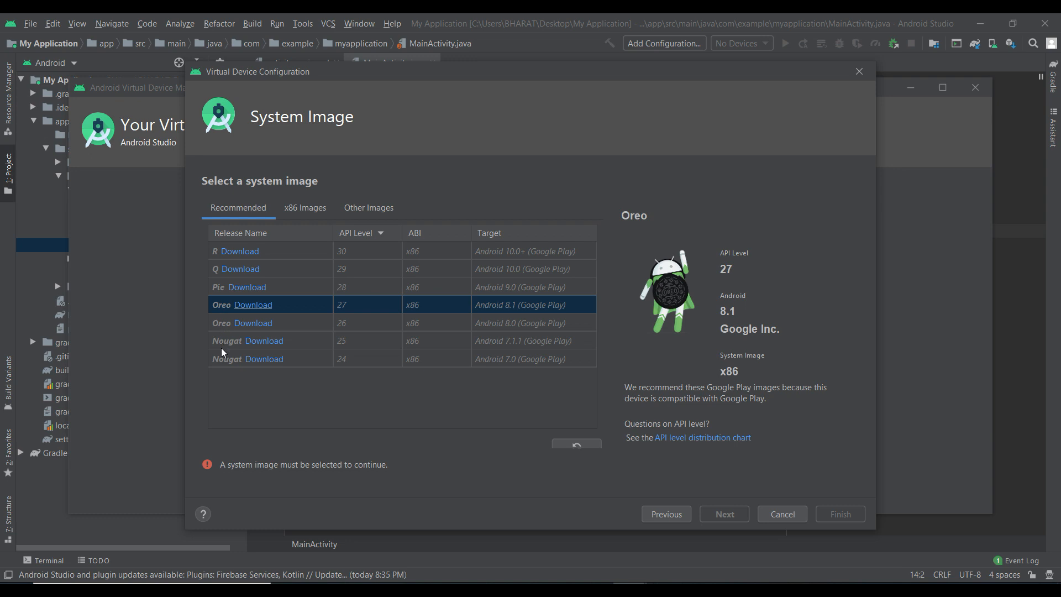
click(215, 289)
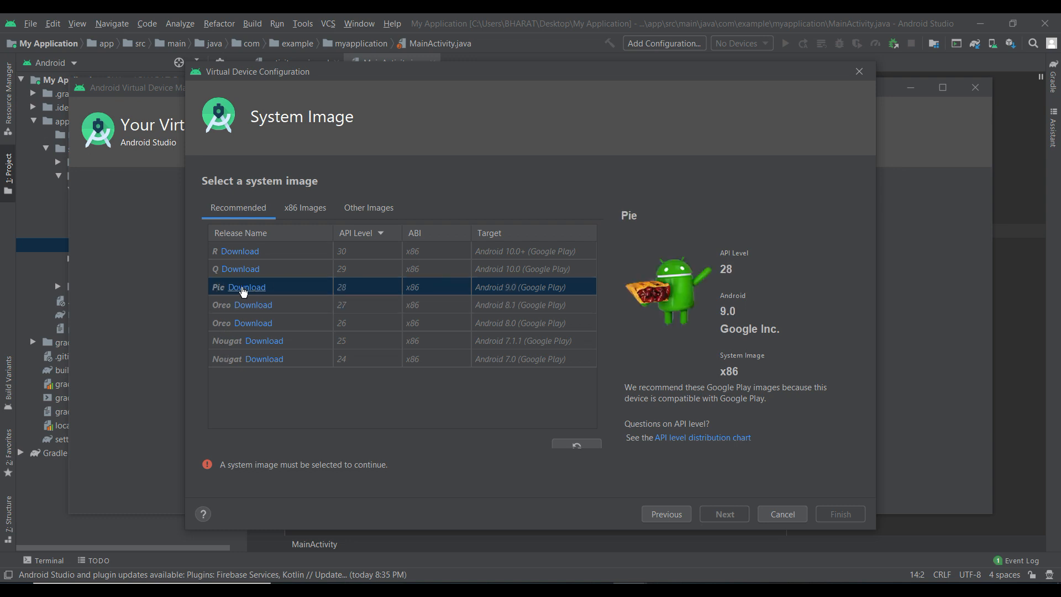
click(245, 288)
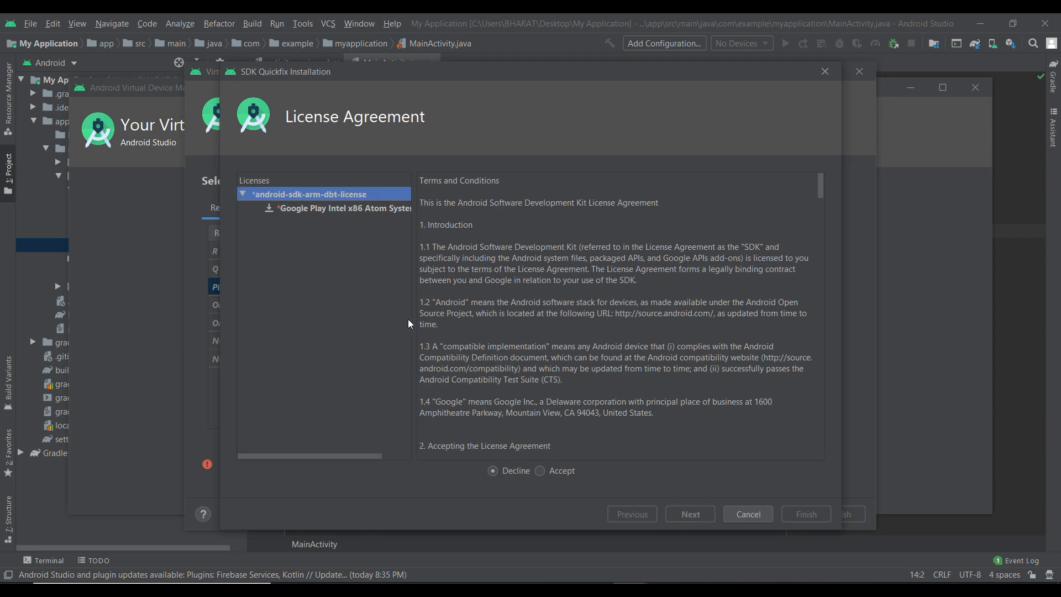
click(540, 471)
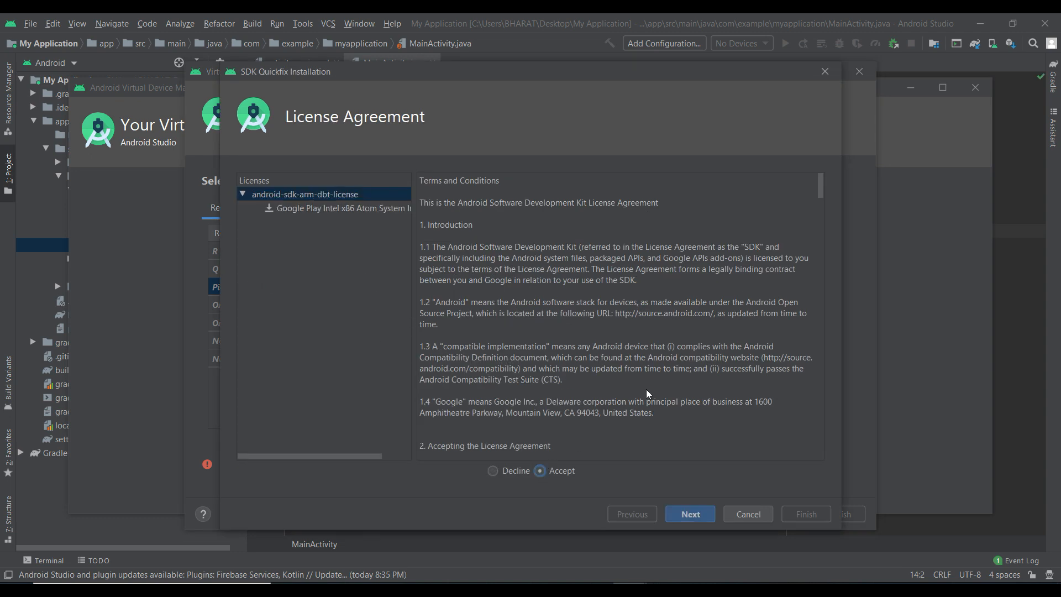
click(690, 508)
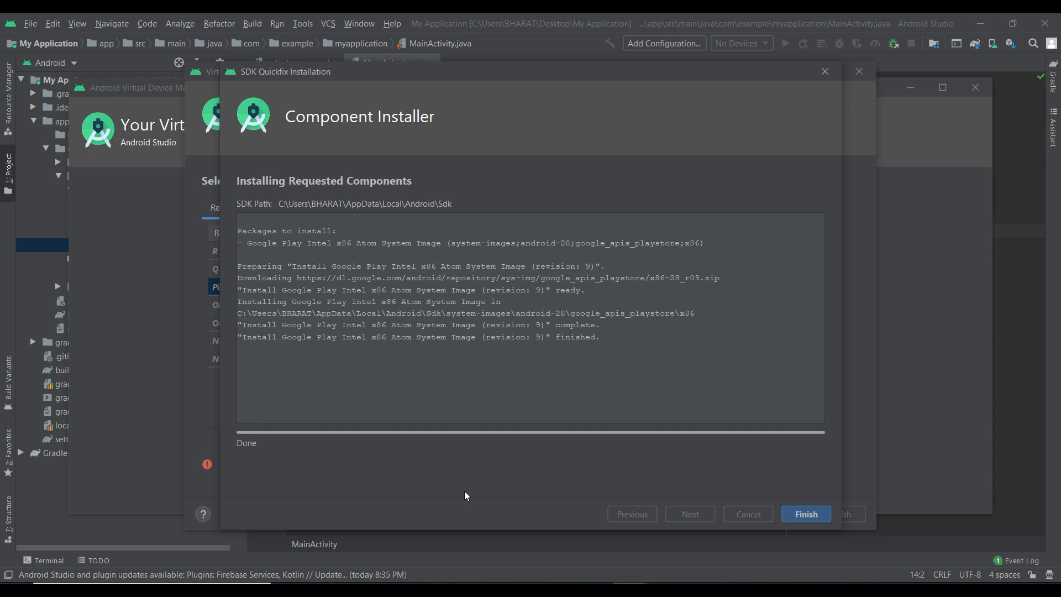
click(805, 516)
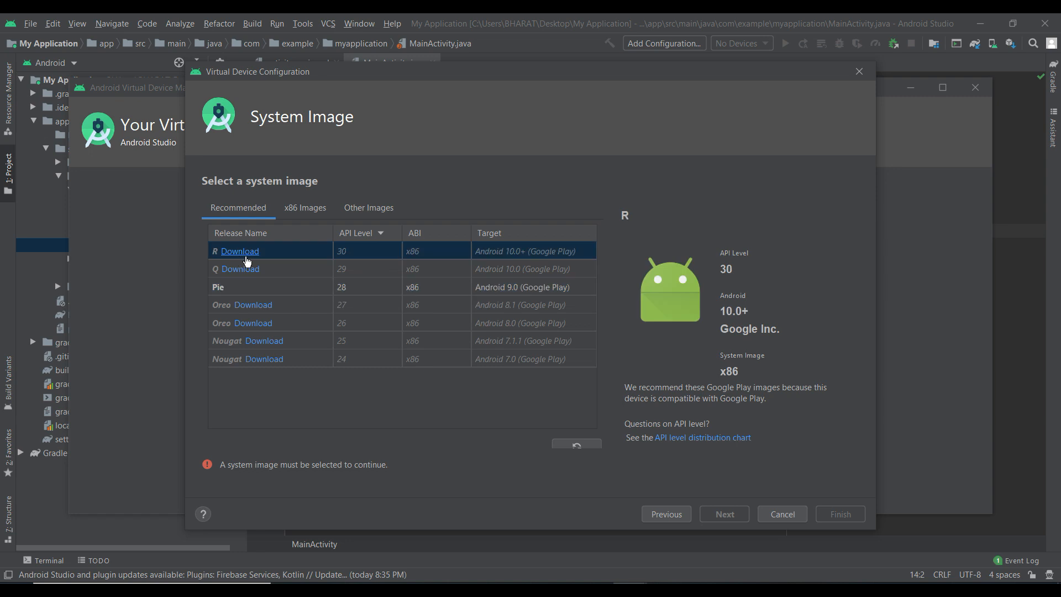
- Assign the Pie API 28 system image to the Pixel 2 virtual device and create it with the default portrait configuration
click(231, 293)
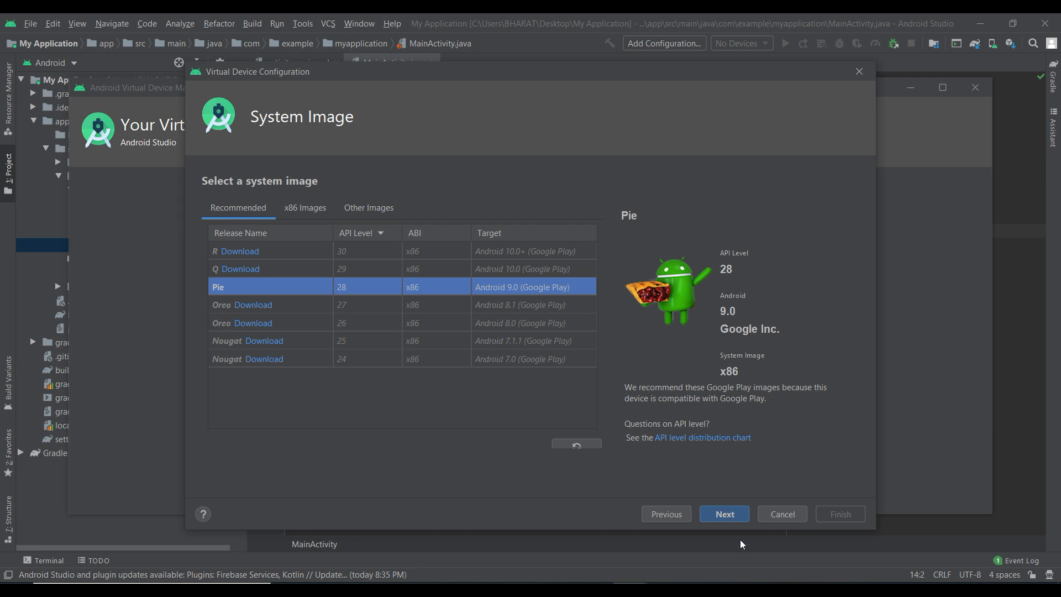
click(728, 515)
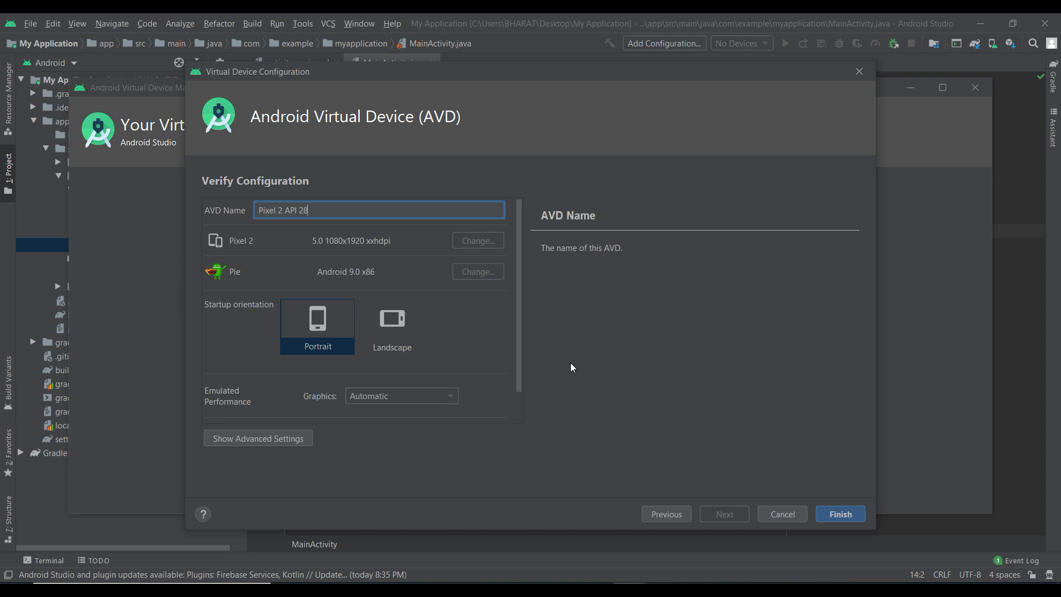
click(842, 515)
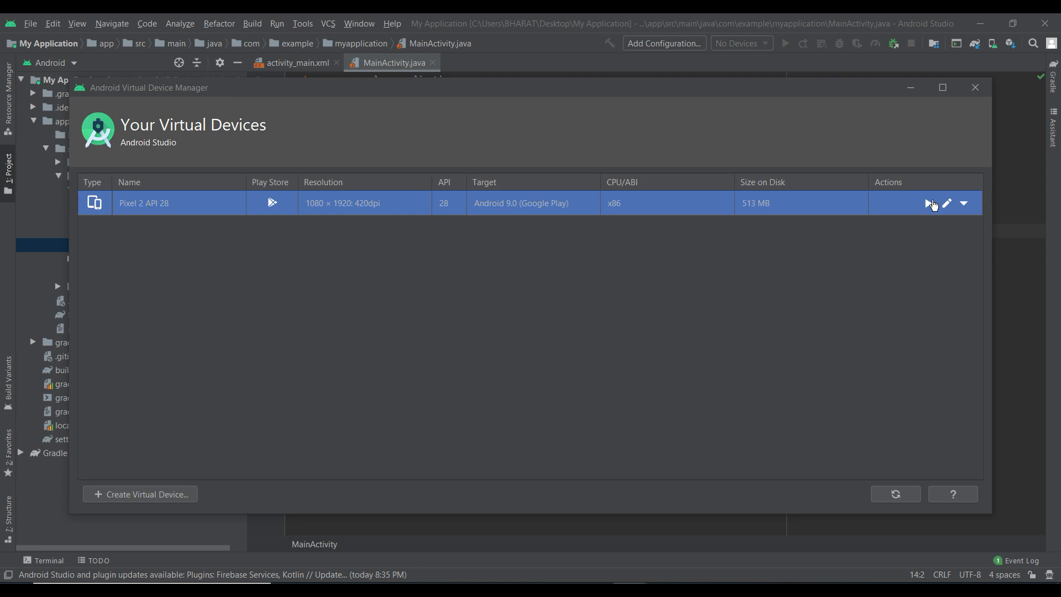
- Try to launch the Pixel 2 virtual device, dismiss the error and return to MainActivity.java in the editor
click(928, 204)
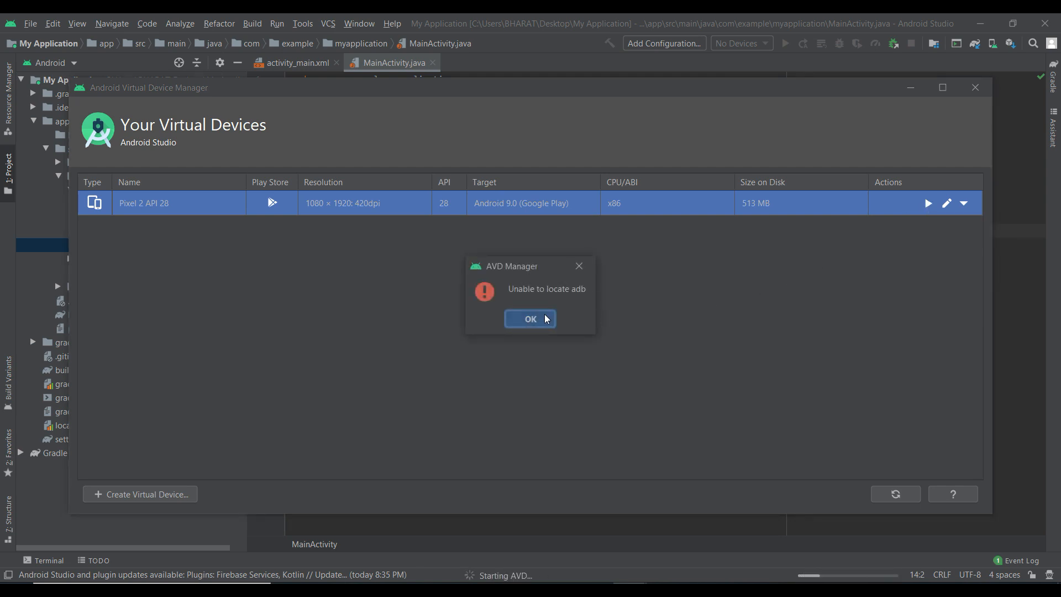
click(541, 321)
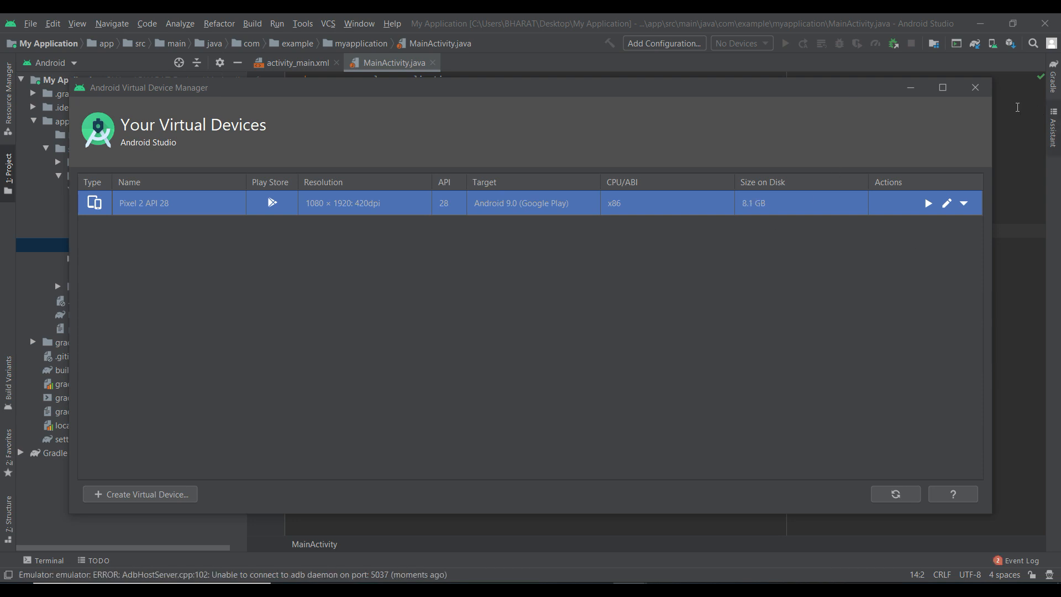
click(976, 88)
click(638, 248)
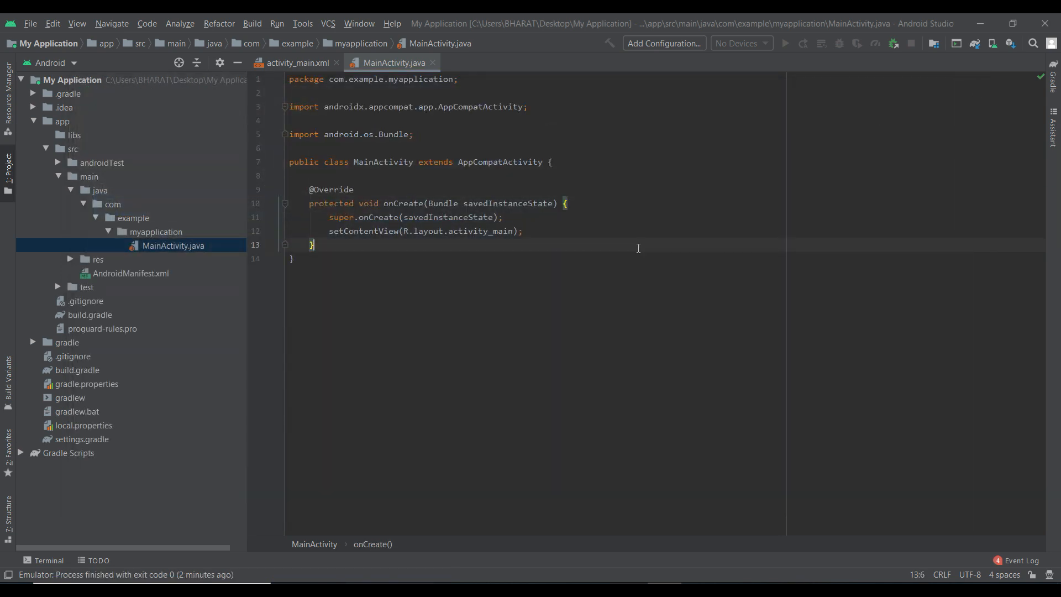